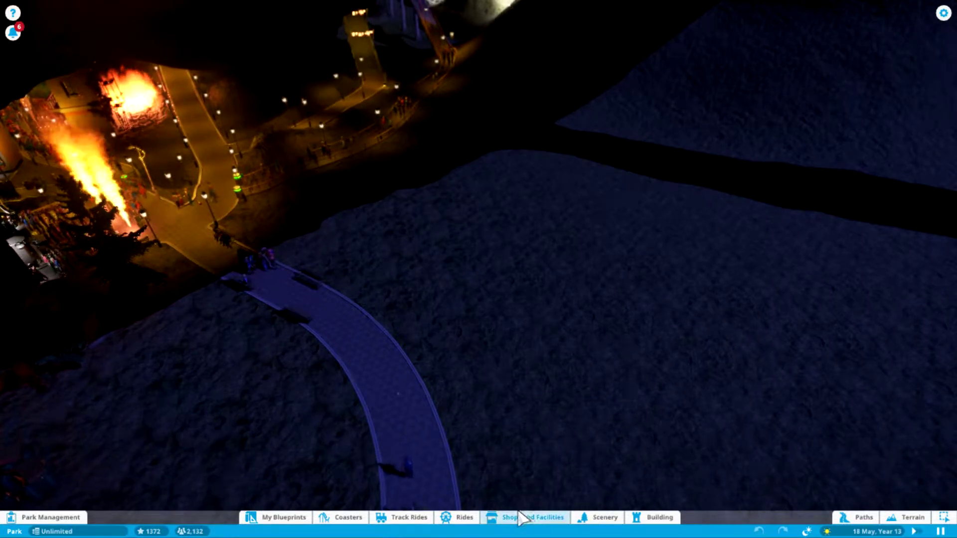
Browse the ride list around the park and choose the Victory swinging ship.
left_click(462, 518)
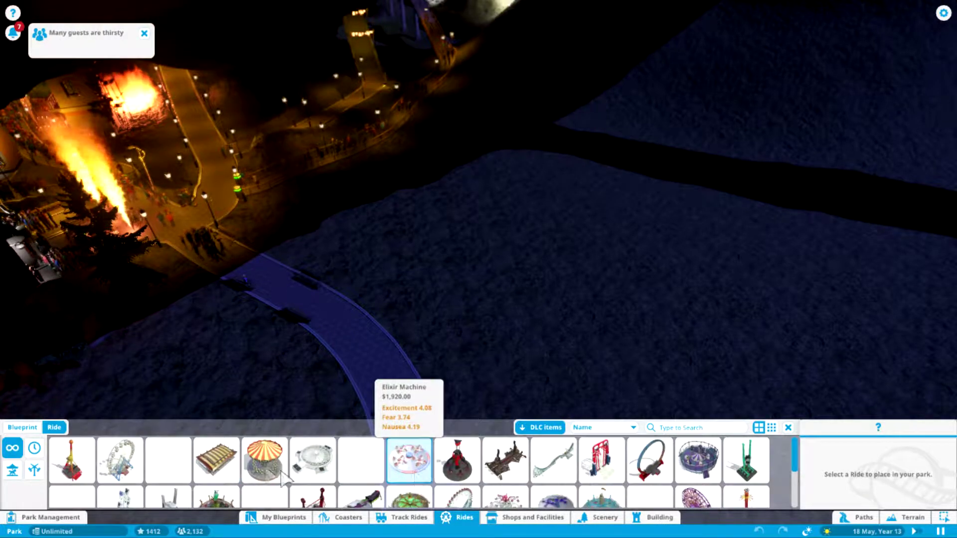
scroll(240, 478, "down", 2)
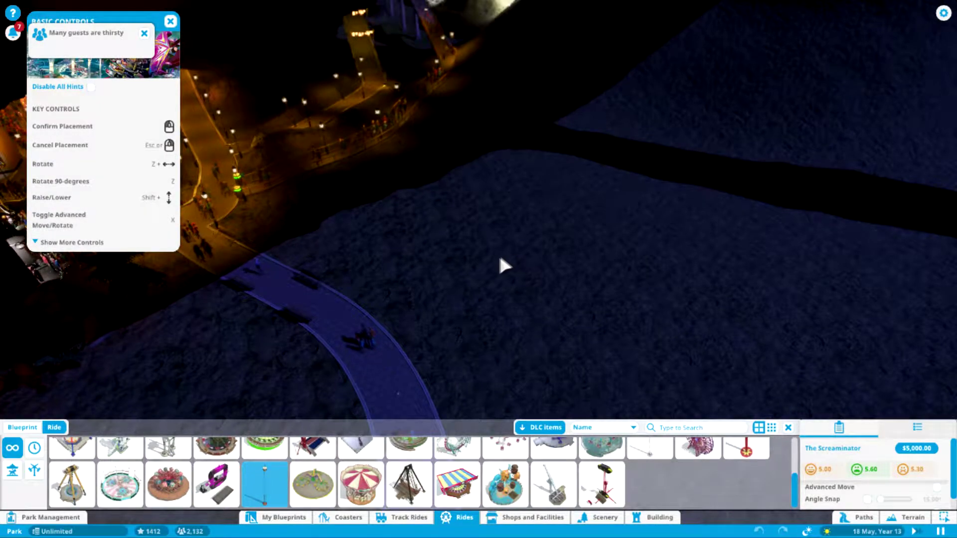
key("e")
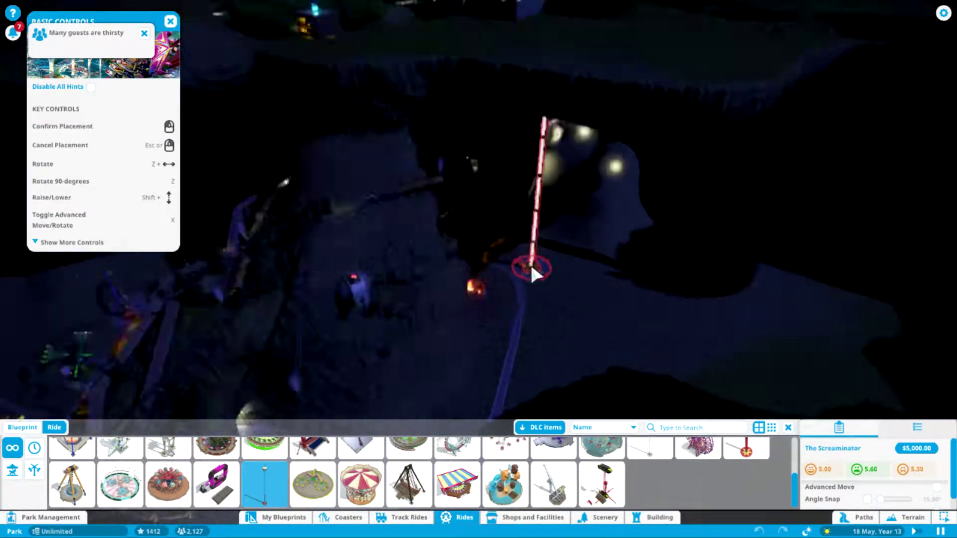
key("e")
key("e")
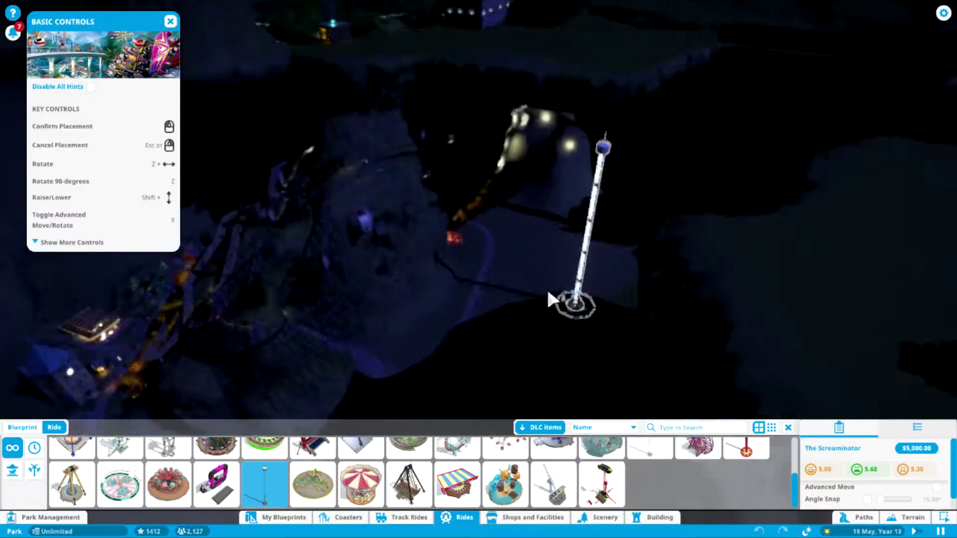
scroll(550, 300, "up", 5)
scroll(430, 366, "up", 3)
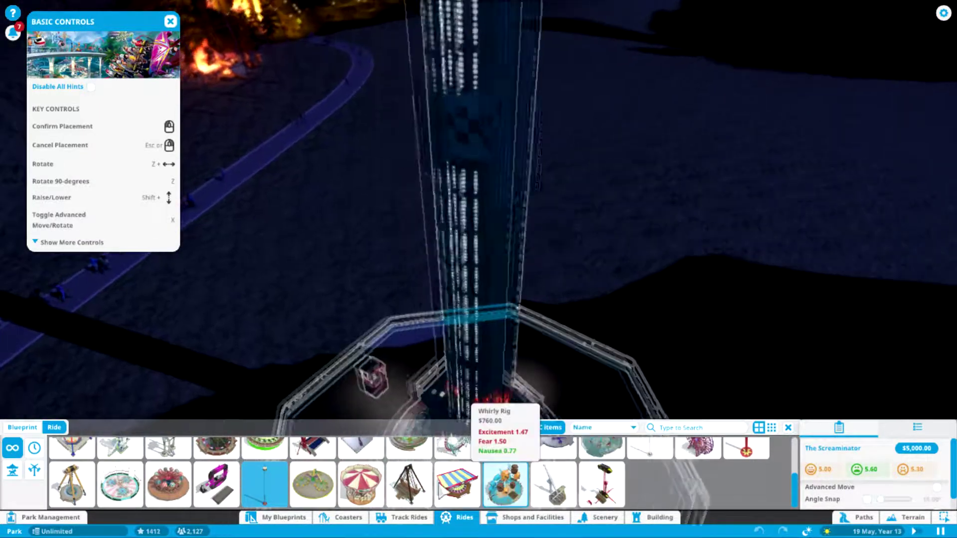
left_click(409, 482)
scroll(467, 212, "down", 3)
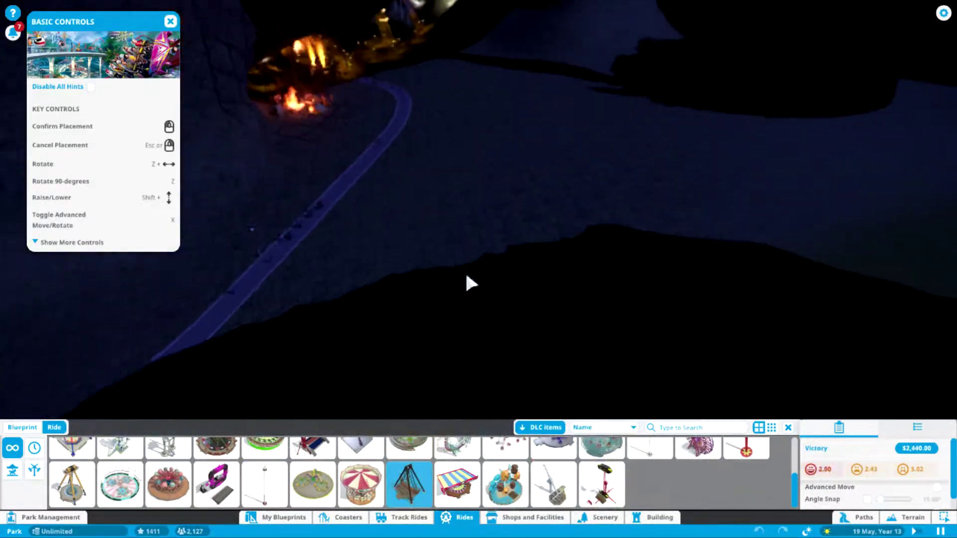
scroll(465, 283, "up", 3)
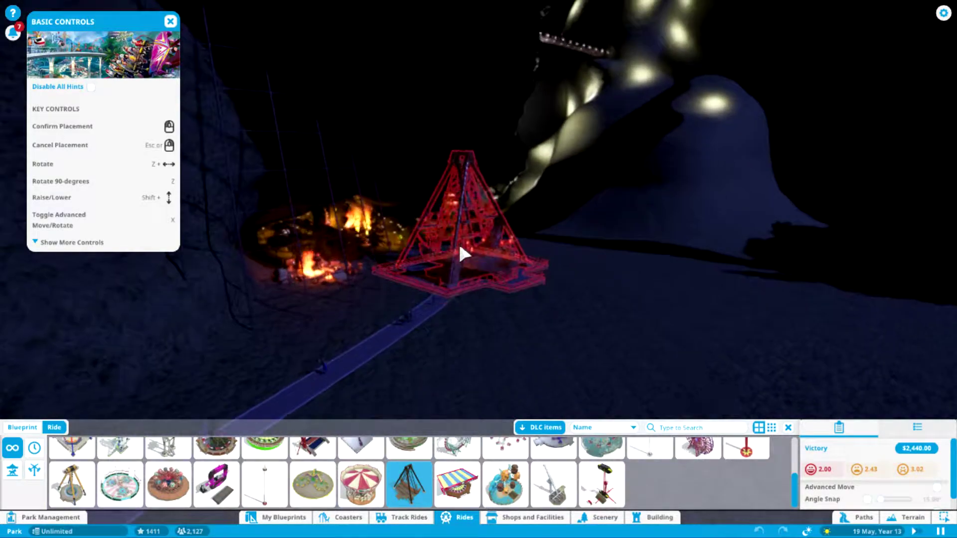
Rotate Victory to a valid orientation and place it on open ground beside the curved path.
key("q")
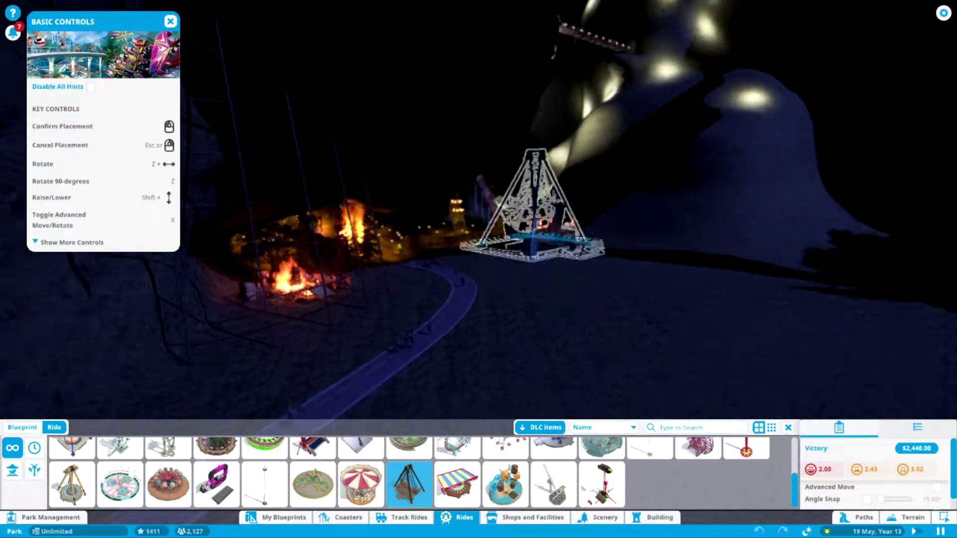
key("q")
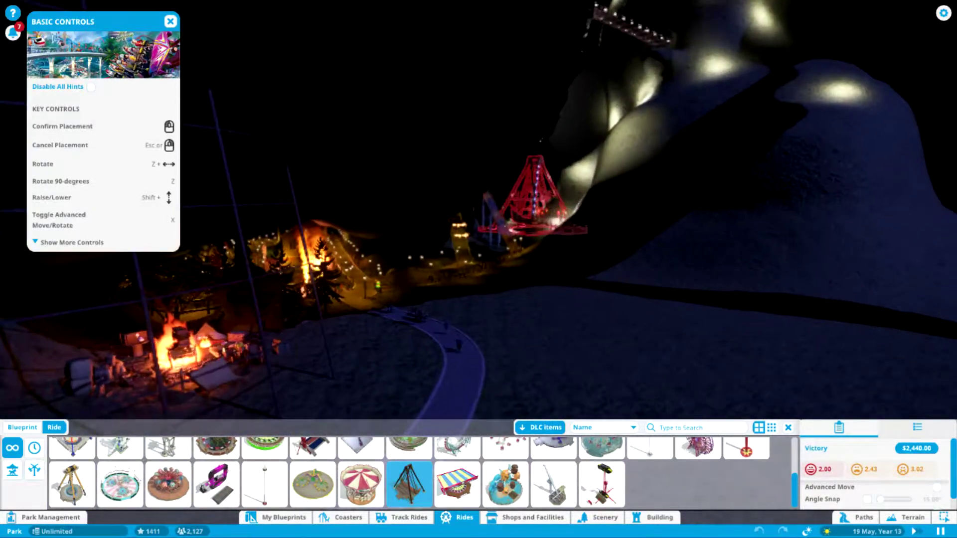
key("q")
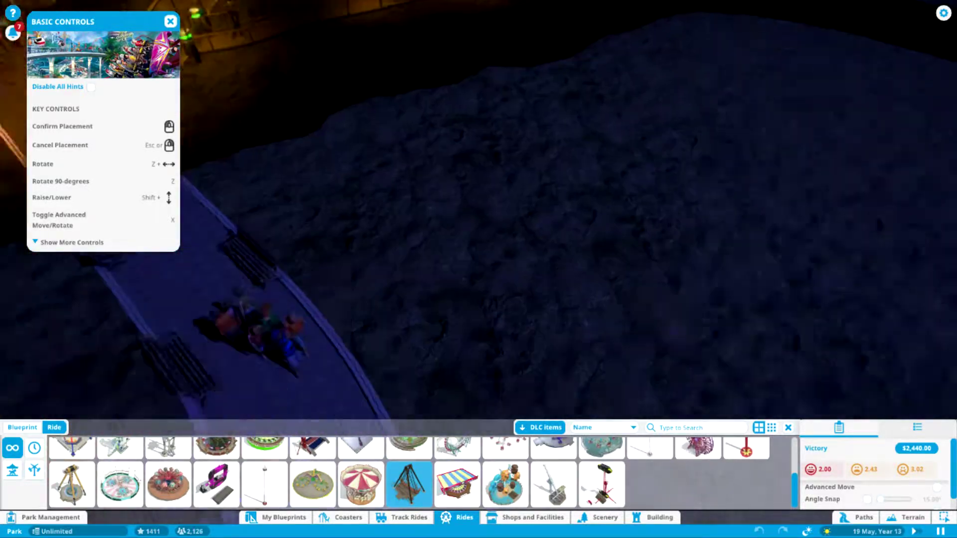
scroll(587, 192, "down", 5)
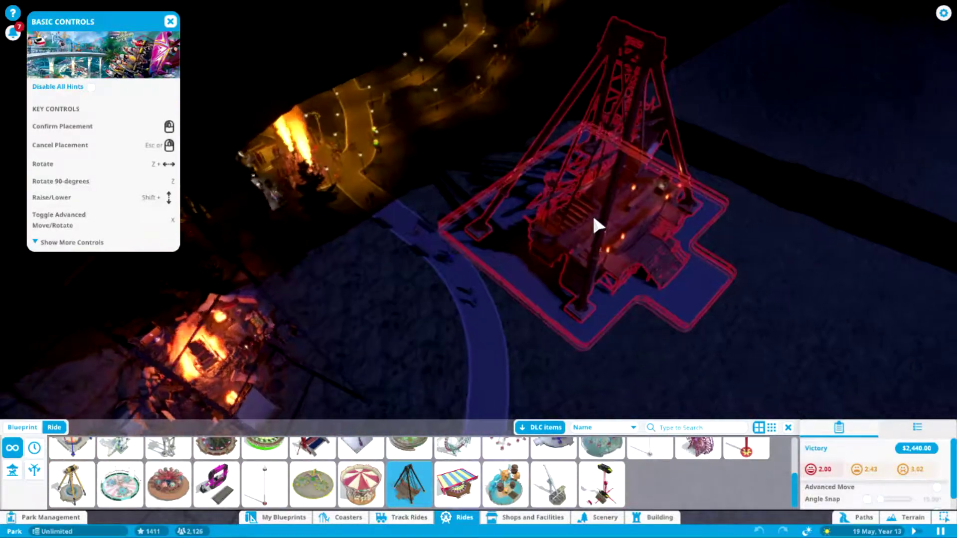
key("z")
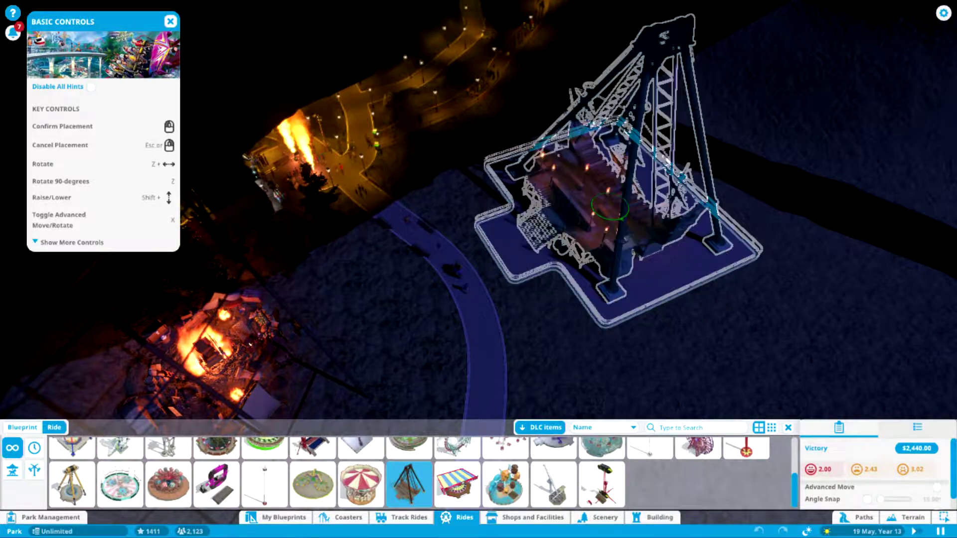
key("z")
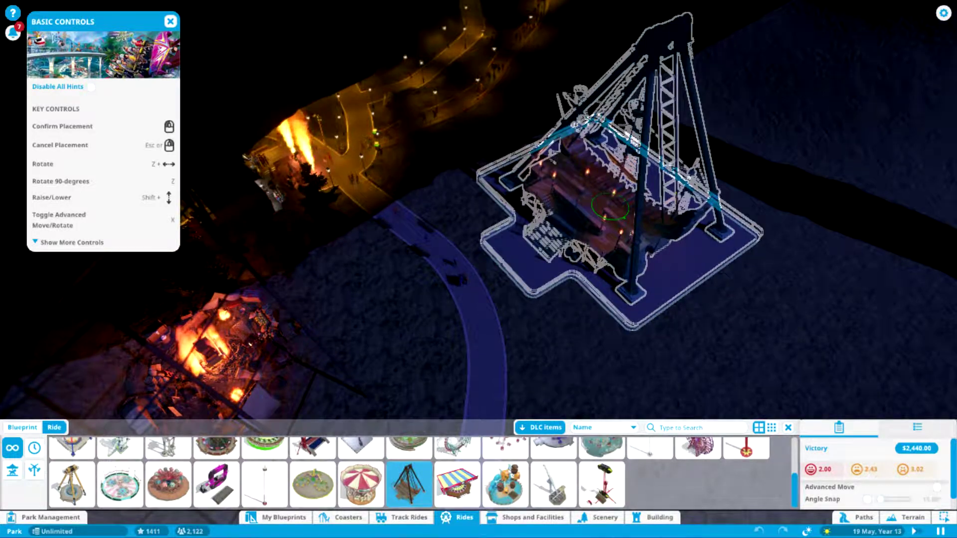
left_click(602, 201)
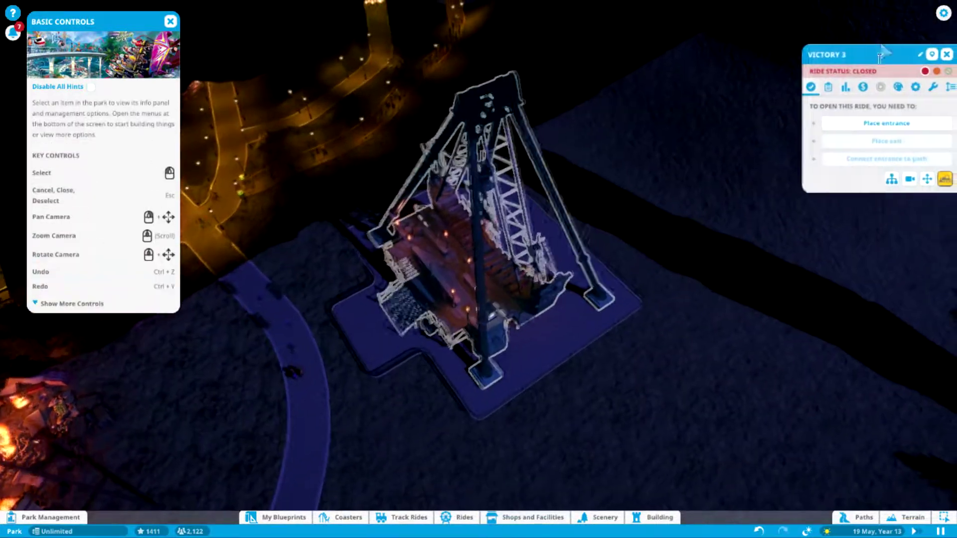
Place Victory's entrance and exit on the platform edge and start a queue path to the walkway.
left_click(869, 134)
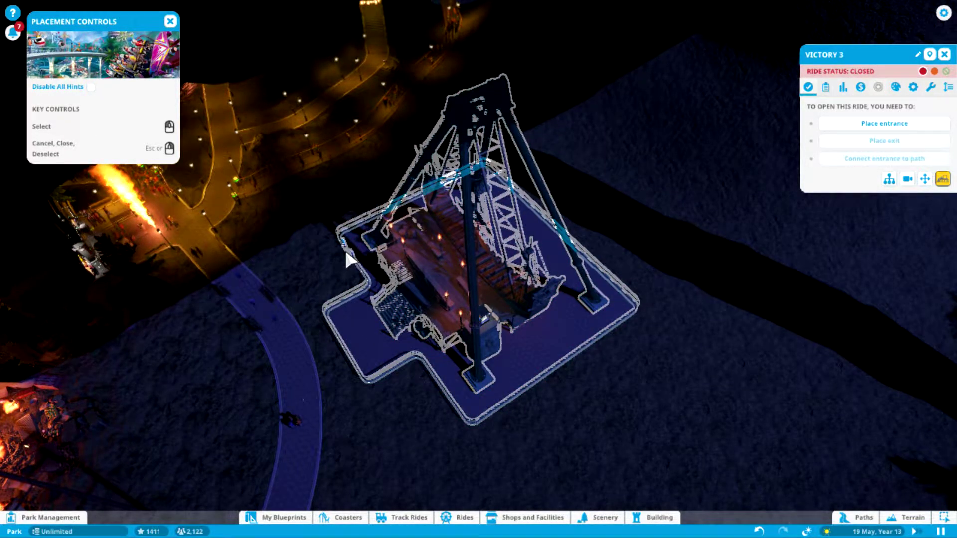
left_click(311, 268)
left_click(862, 146)
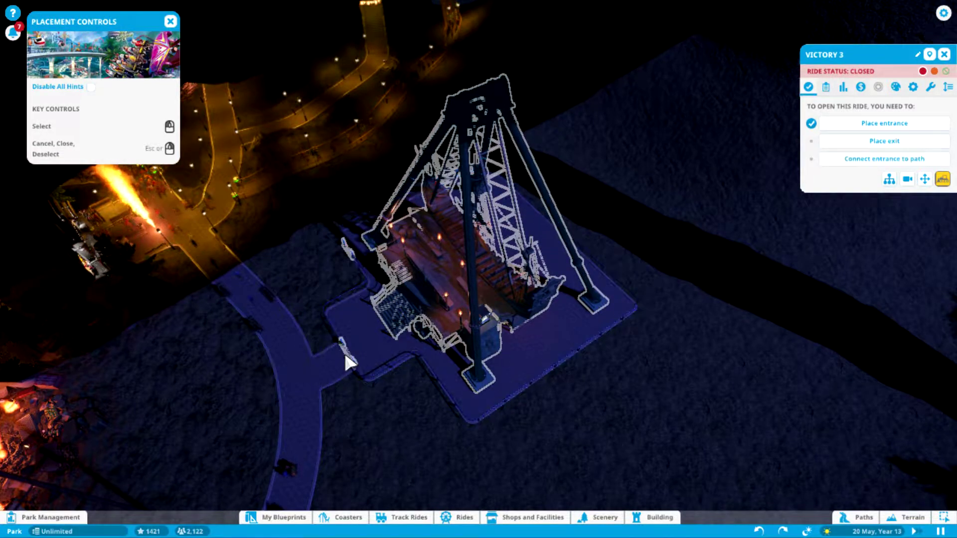
left_click(346, 357)
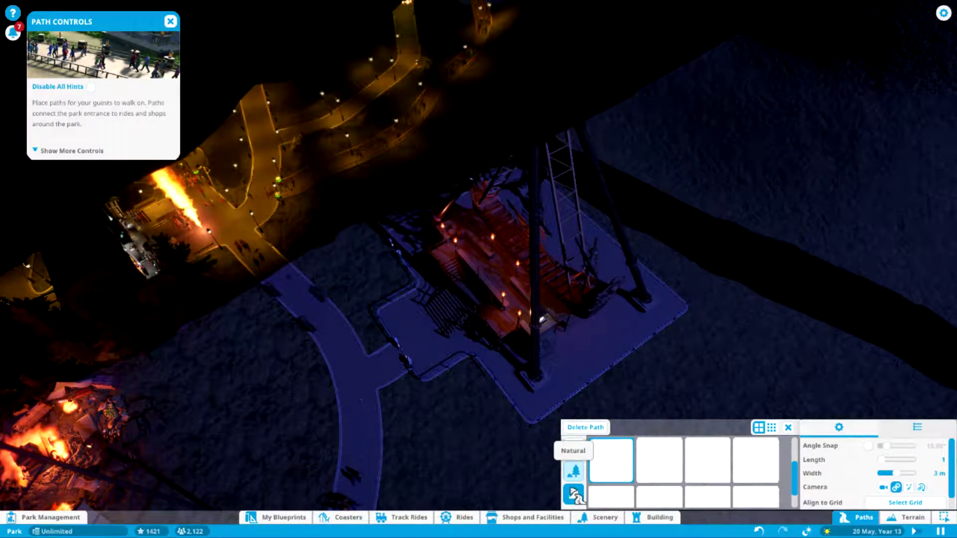
left_click(575, 494)
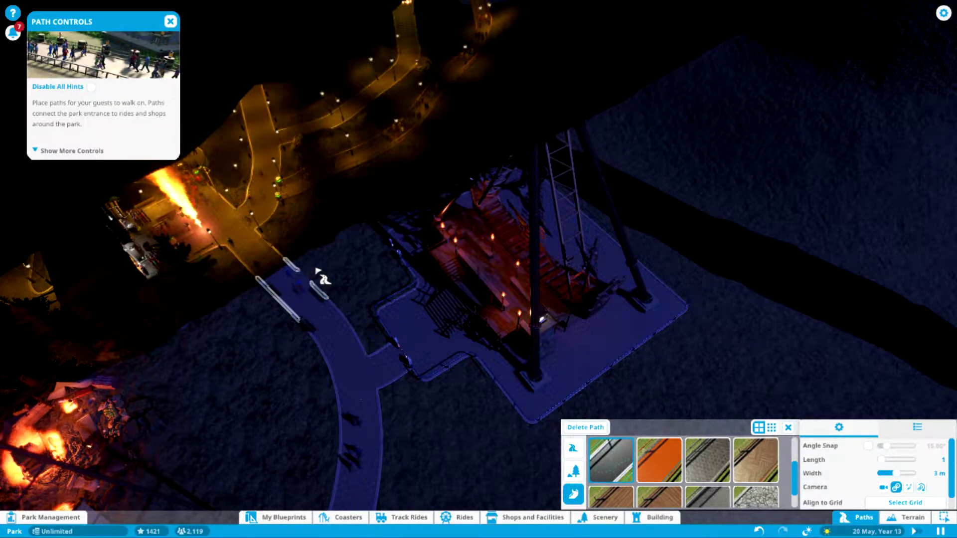
key("d")
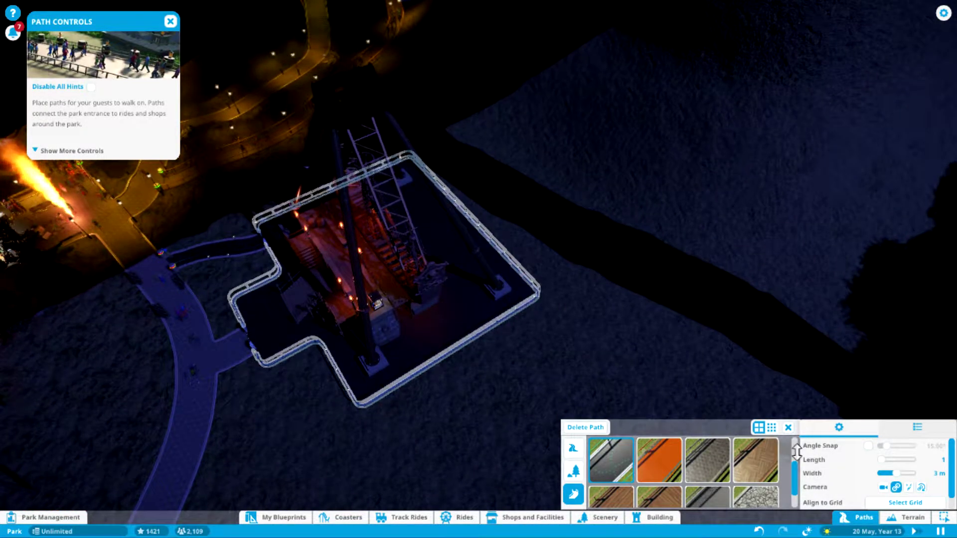
Start test runs on Victory 3, review its finances and load rules, then view it from above.
key("Escape")
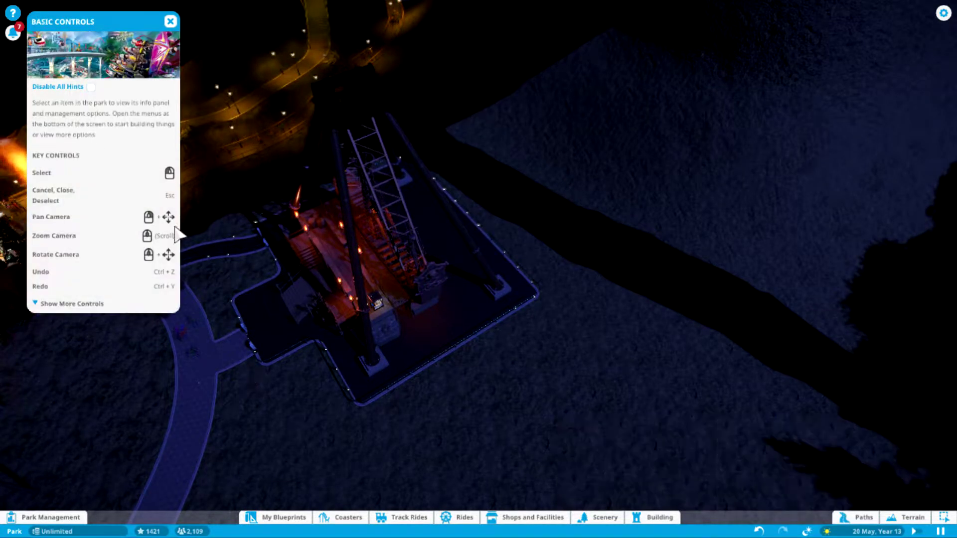
left_click(171, 20)
left_click(377, 290)
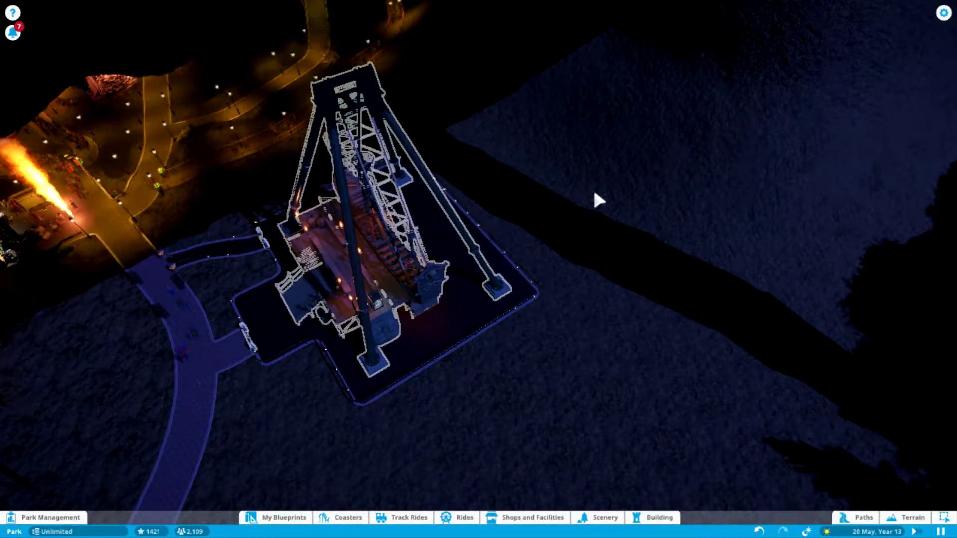
left_click(934, 71)
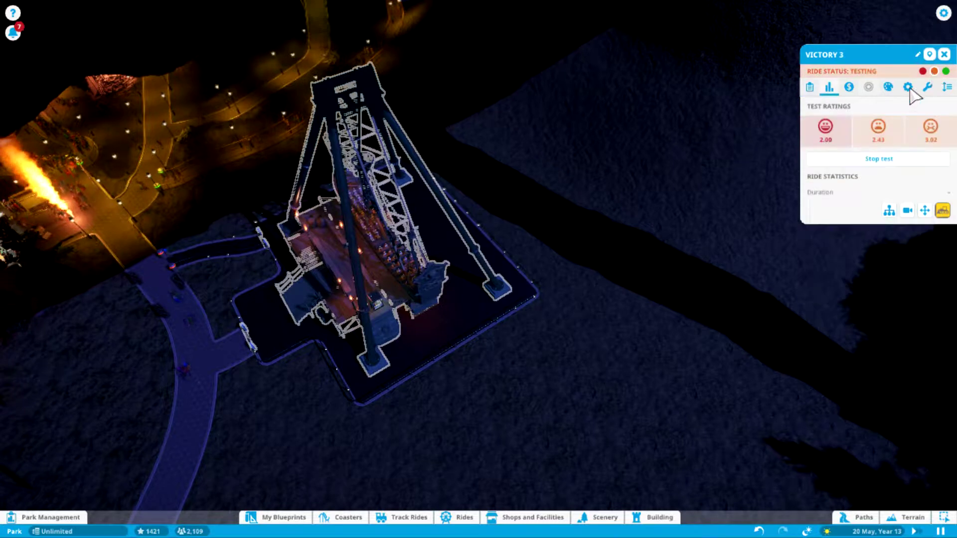
left_click(849, 88)
left_click(894, 95)
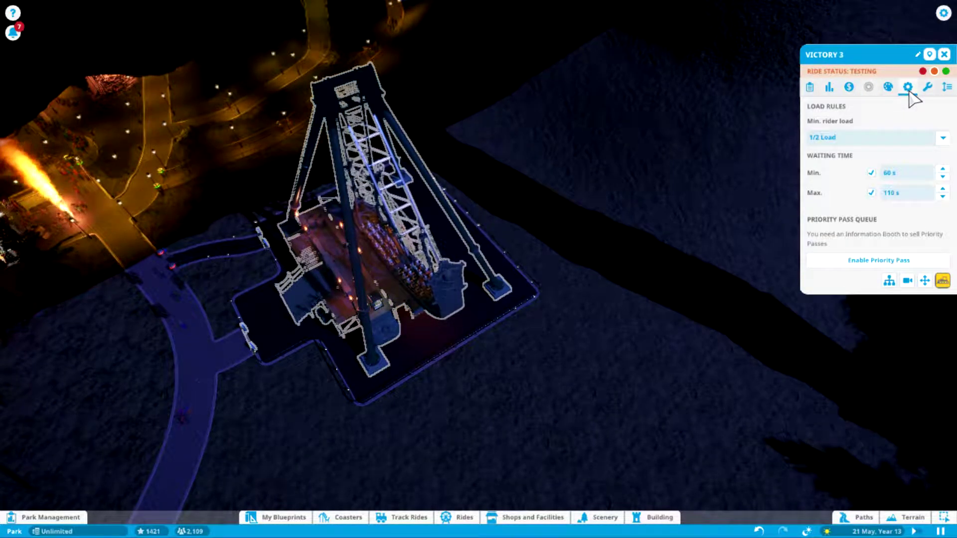
key("e")
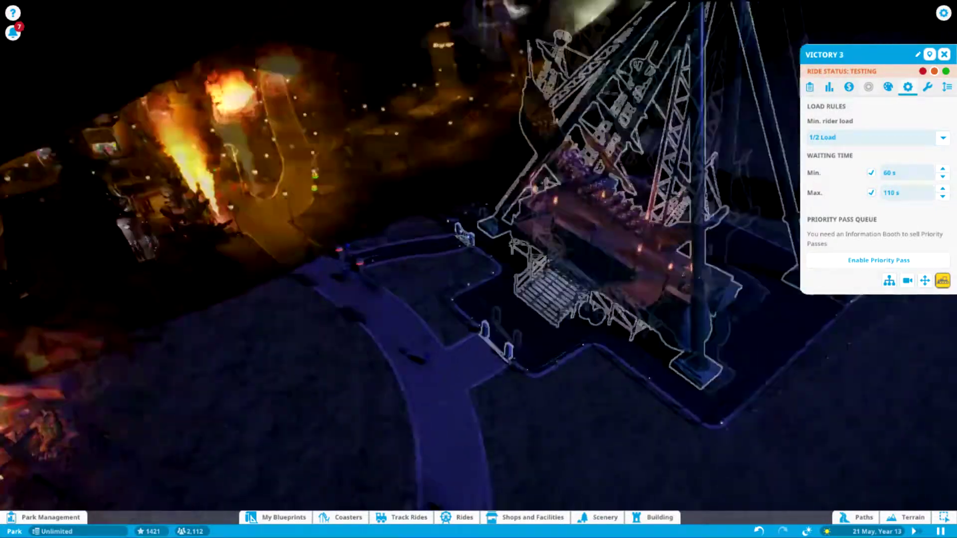
scroll(479, 270, "down", 3)
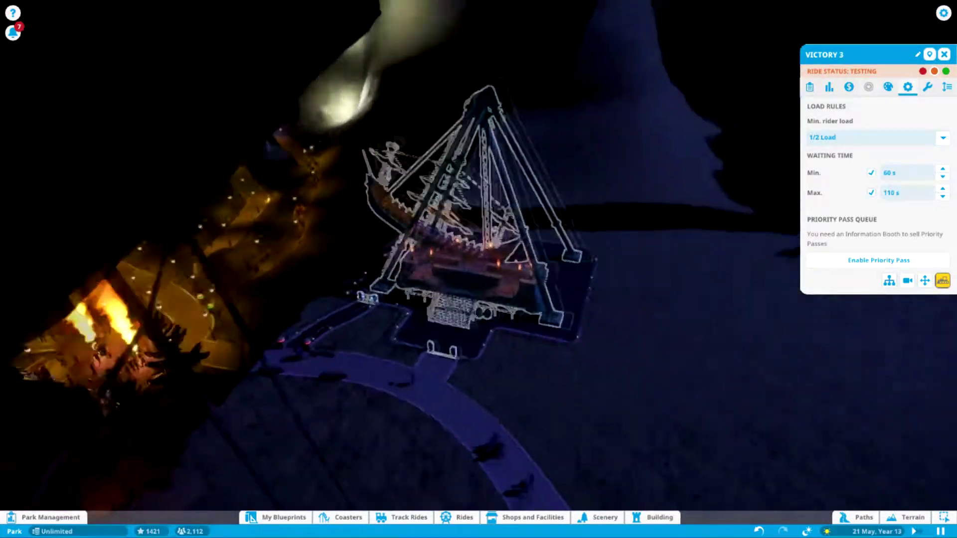
scroll(479, 270, "down", 2)
scroll(478, 270, "down", 3)
scroll(478, 269, "down", 2)
key("q")
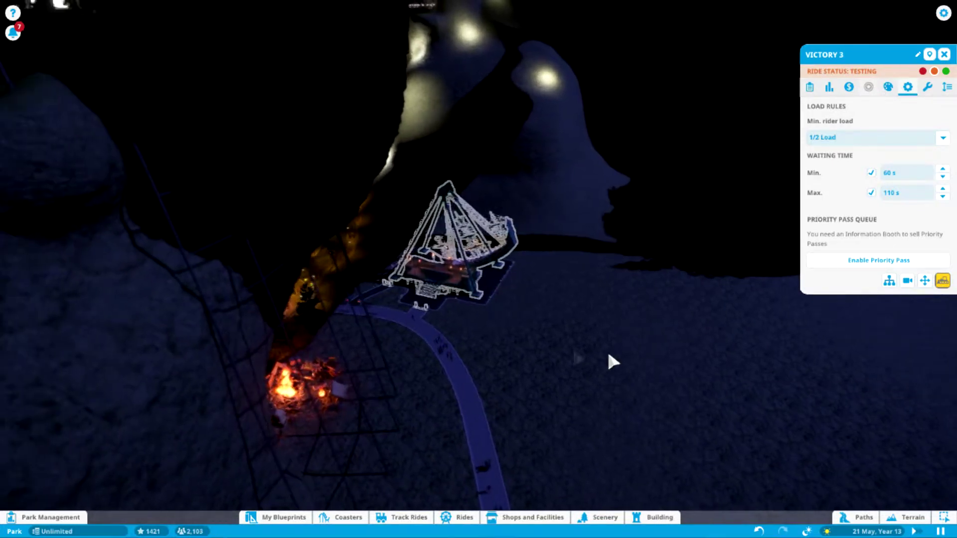
left_click(944, 55)
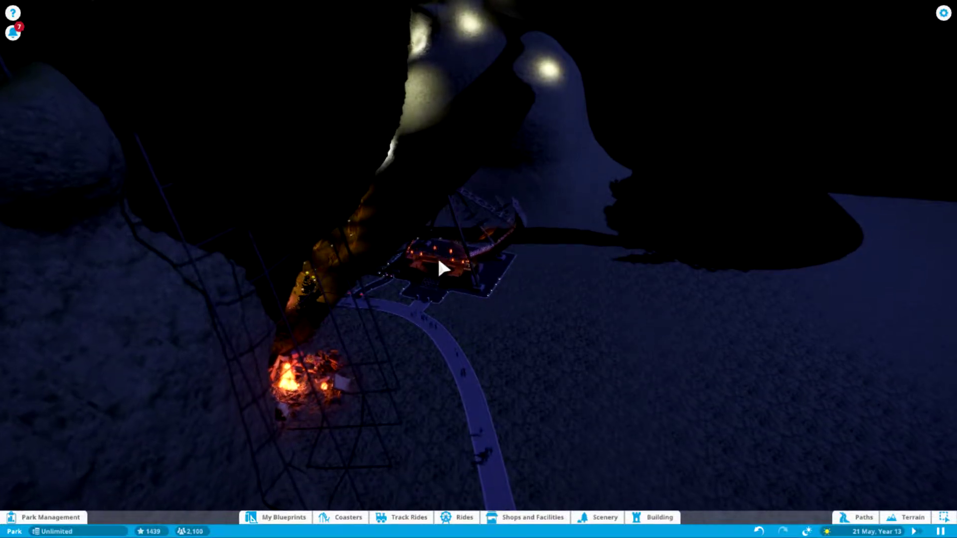
Reopen Victory 3 to check load rules, the $4.00 ticket price, test ratings and overview.
left_click(438, 264)
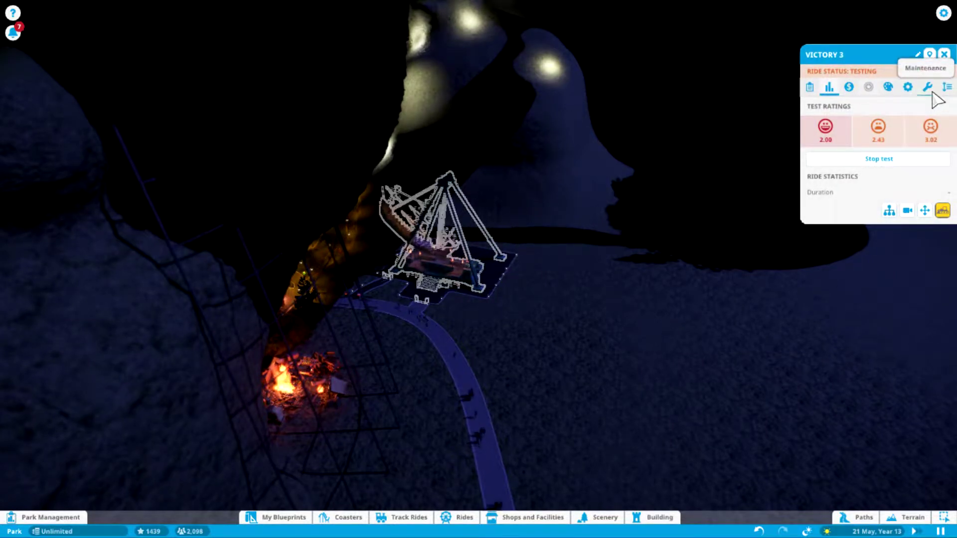
left_click(928, 87)
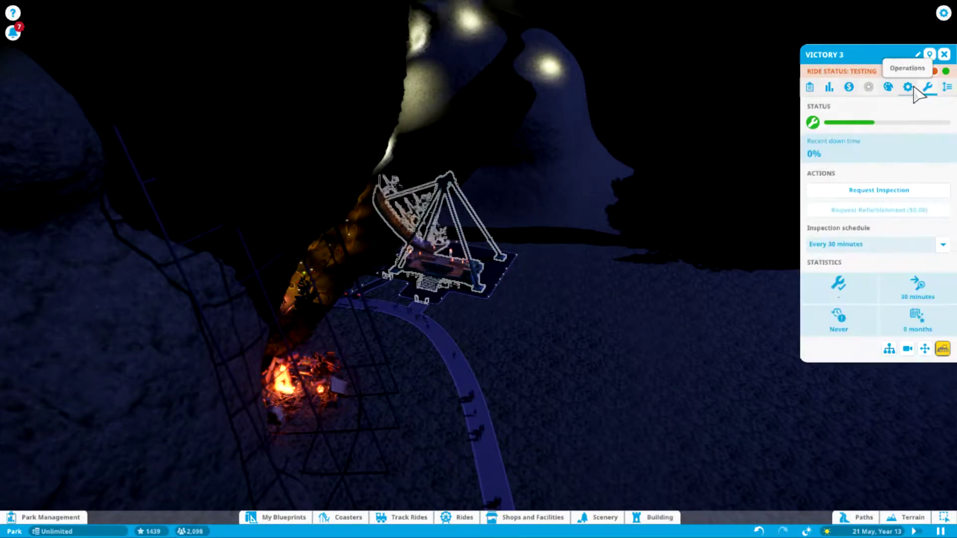
left_click(849, 87)
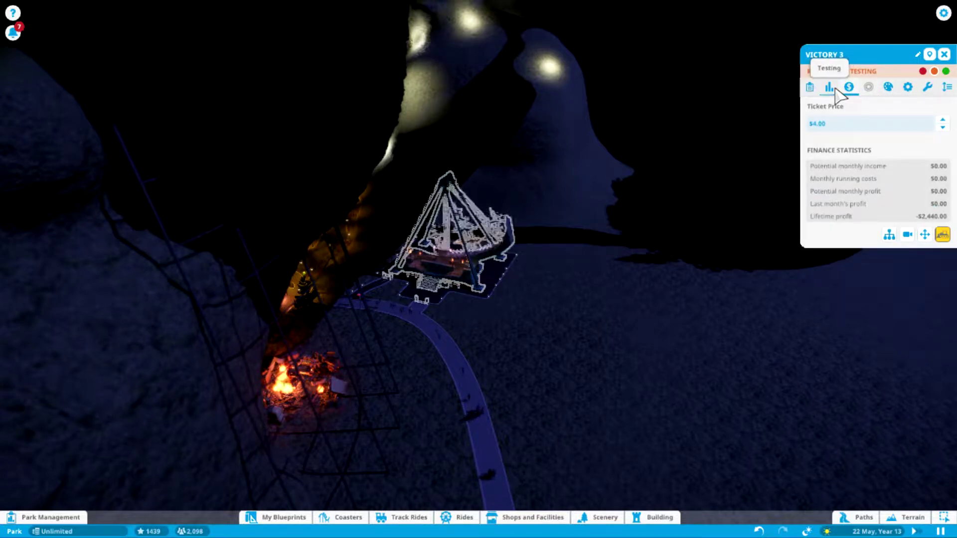
left_click(830, 89)
left_click(810, 87)
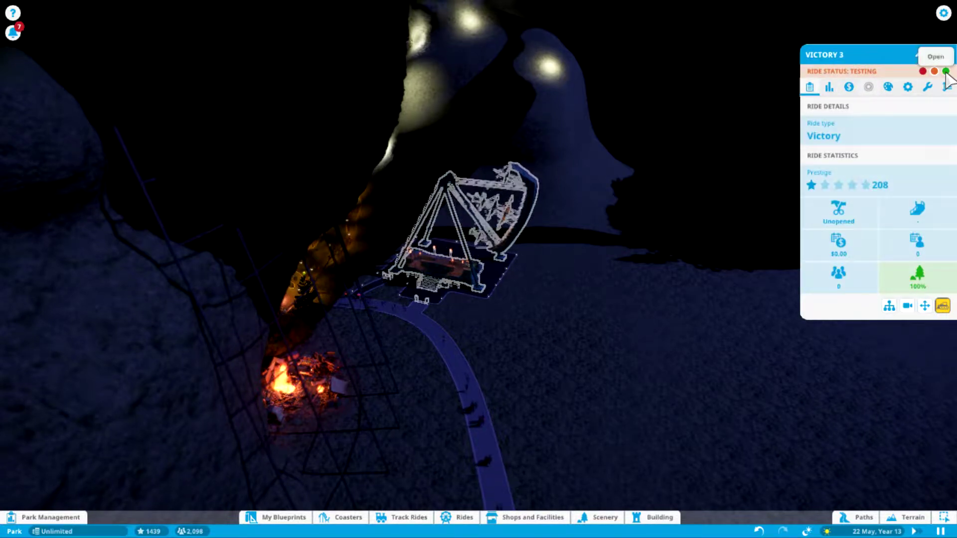
left_click(944, 56)
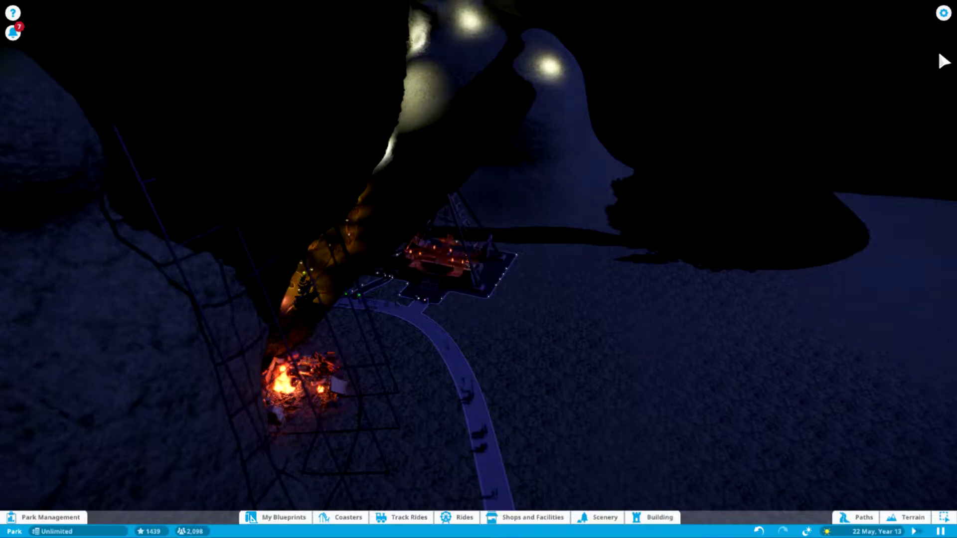
scroll(479, 269, "up", 2)
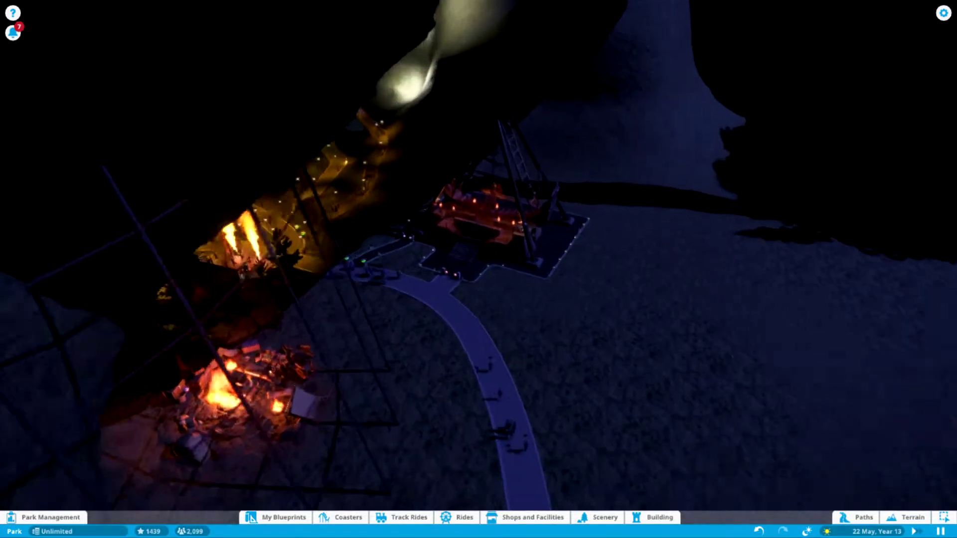
scroll(479, 270, "up", 2)
scroll(479, 269, "up", 2)
scroll(479, 270, "up", 2)
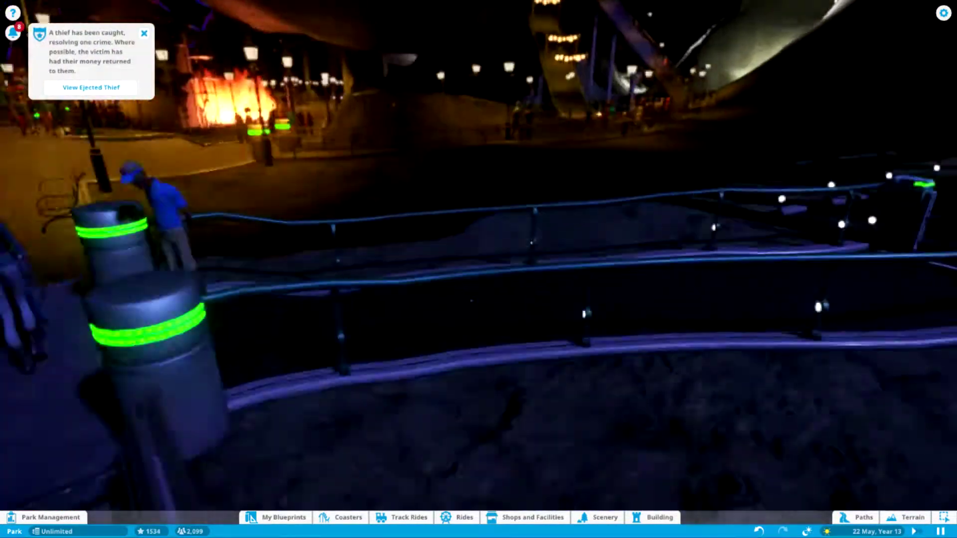
scroll(479, 269, "down", 3)
scroll(478, 269, "up", 3)
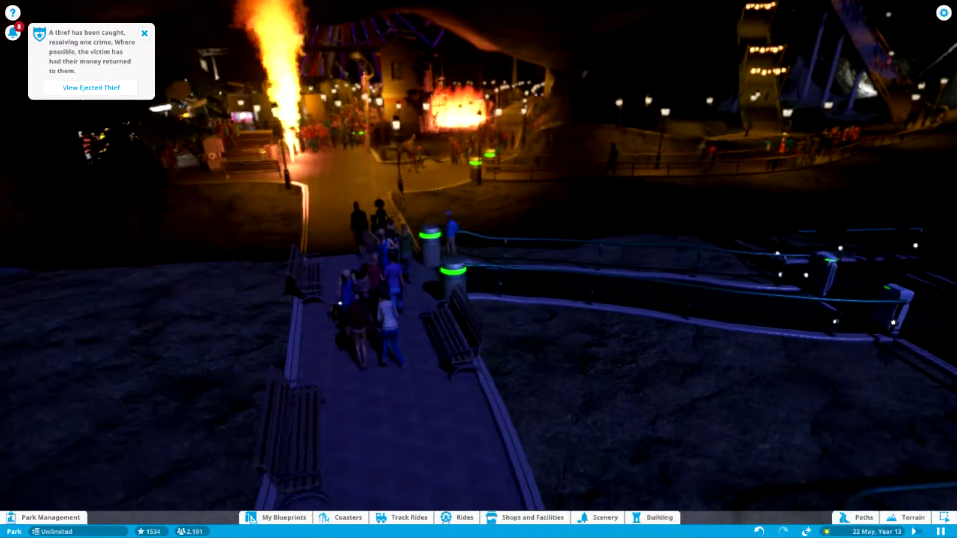
scroll(479, 270, "up", 2)
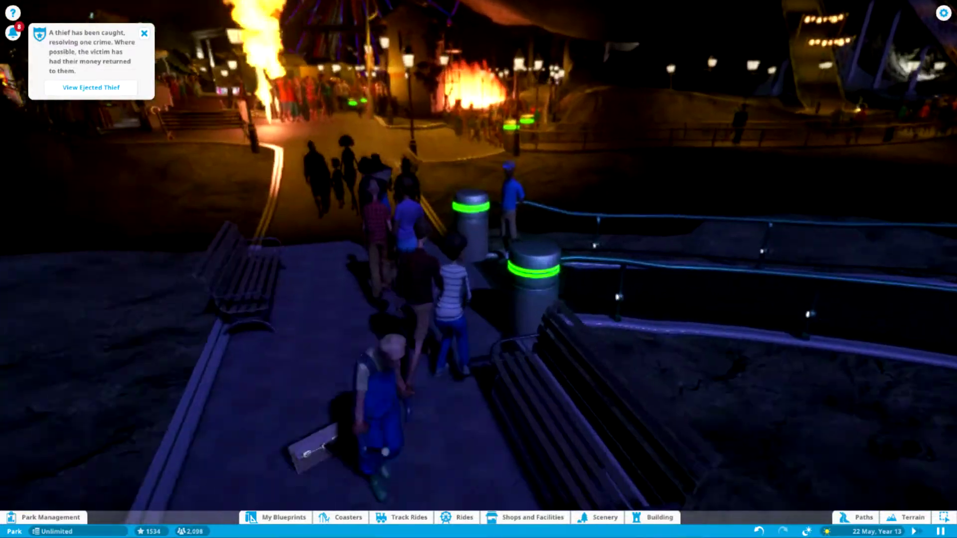
Train the first janitor on the cave path up to Capable and check their employment.
left_click(370, 318)
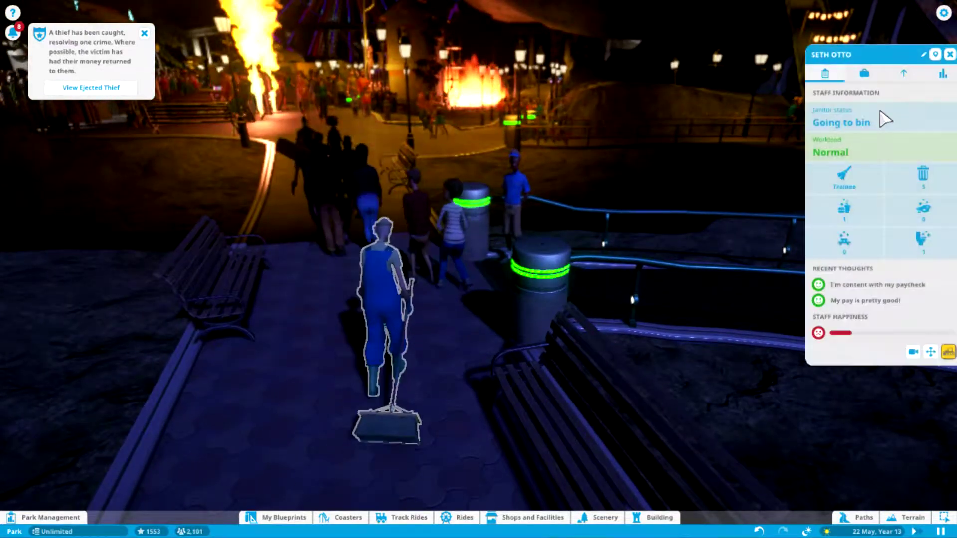
left_click(906, 75)
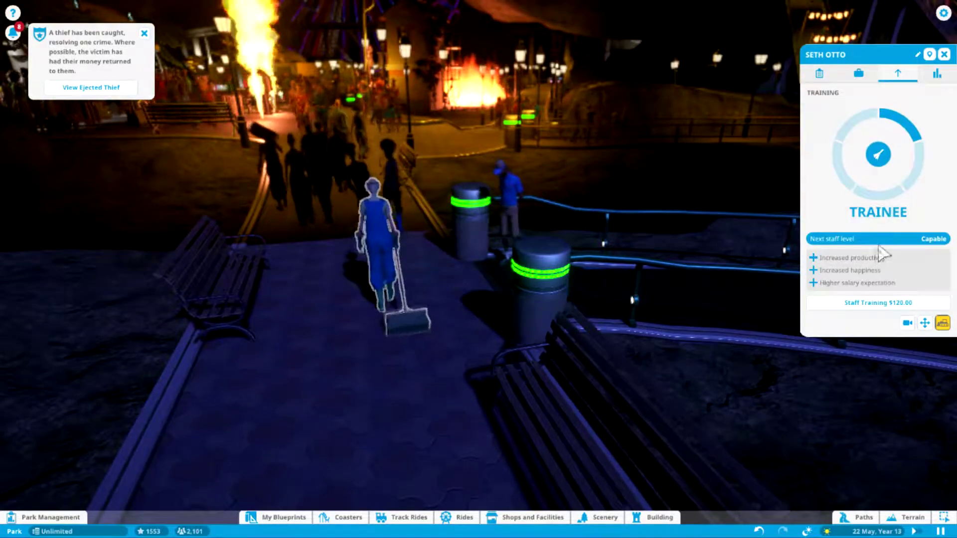
left_click(848, 306)
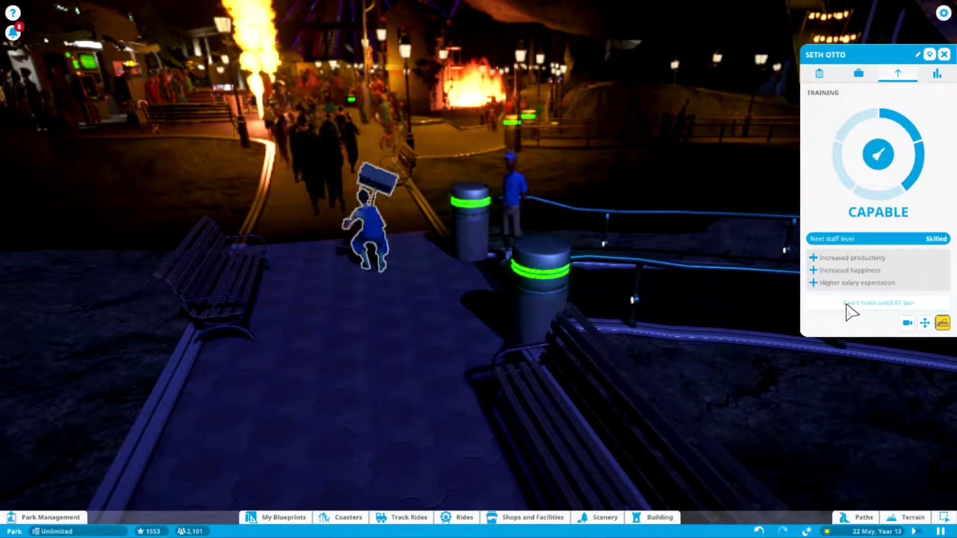
left_click(852, 82)
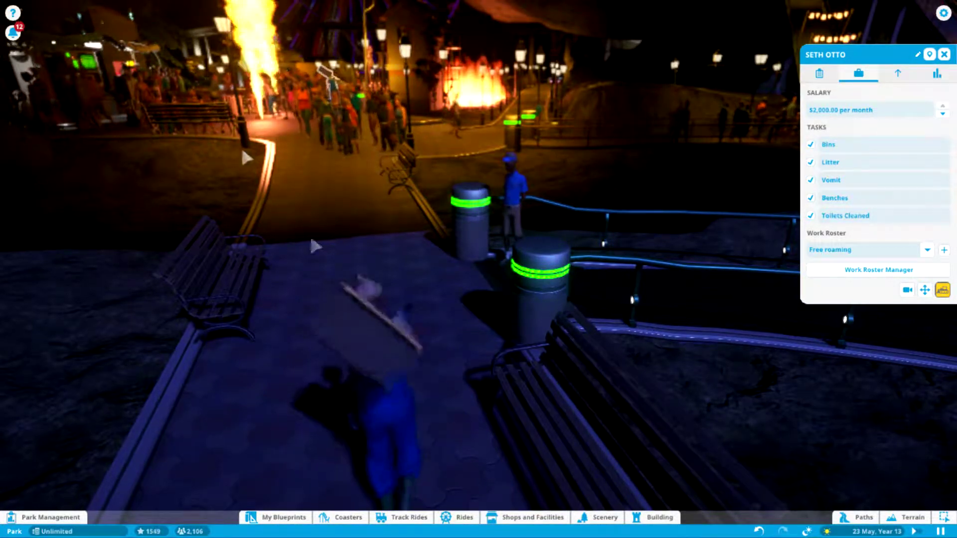
Train the second janitor to Capable and raise their salary to $2,000 per month.
left_click(423, 314)
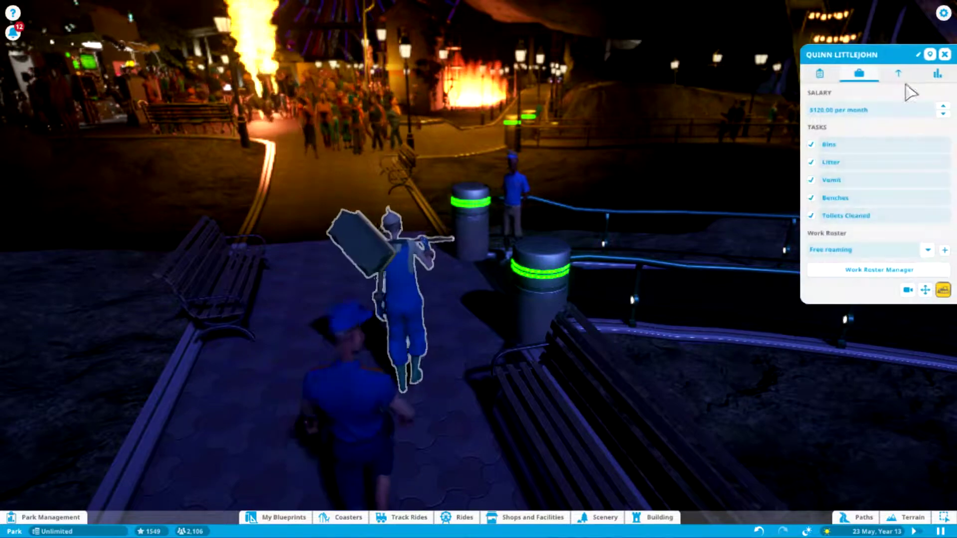
left_click(898, 74)
left_click(853, 303)
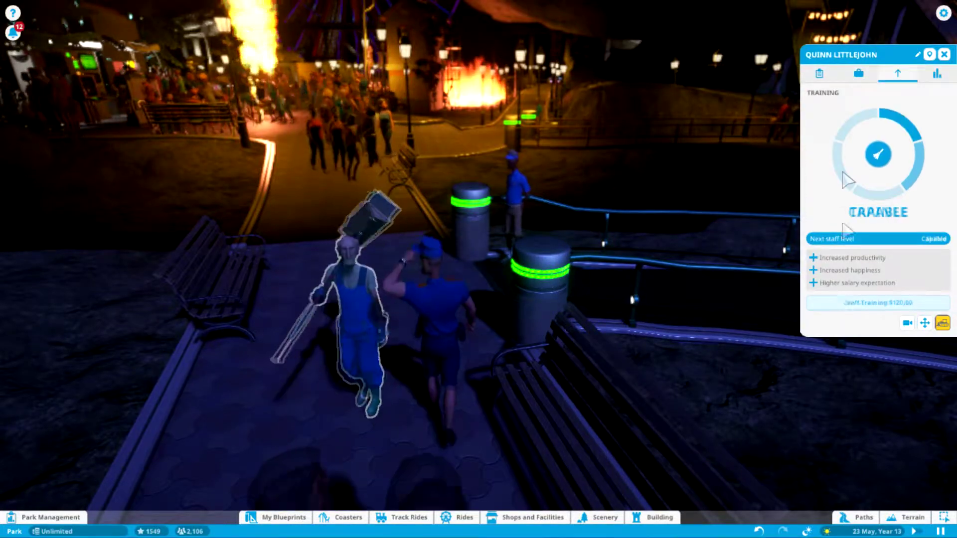
left_click(866, 75)
left_click(845, 109)
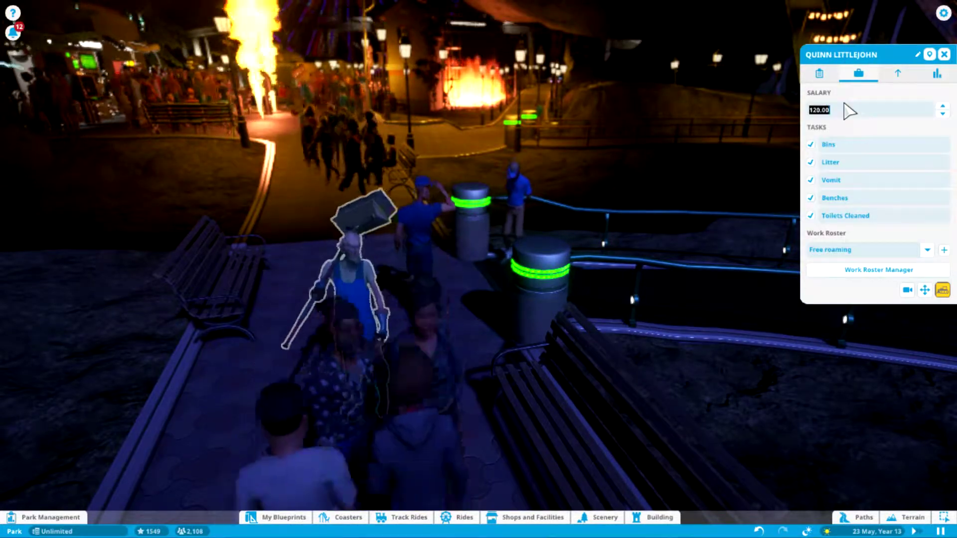
type("1000000")
key("Return")
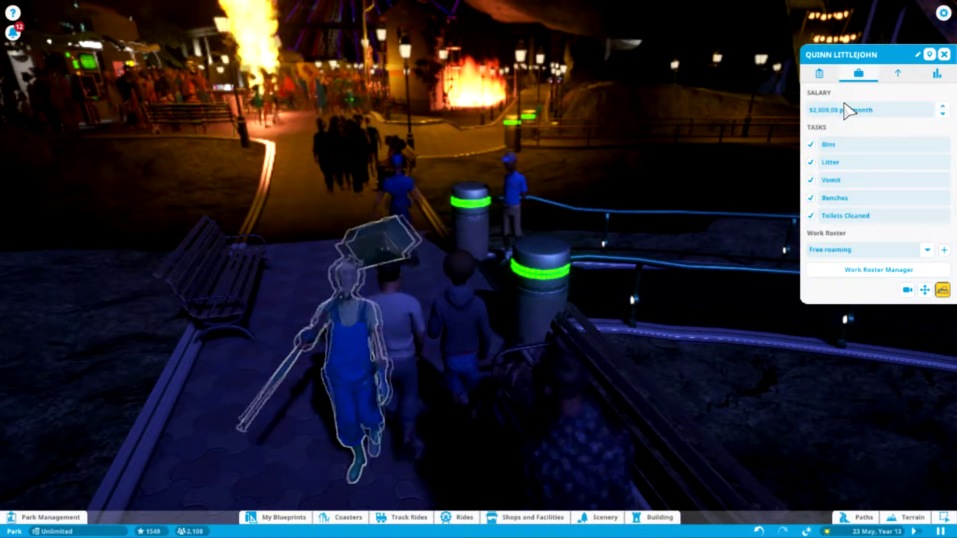
right_click(625, 199)
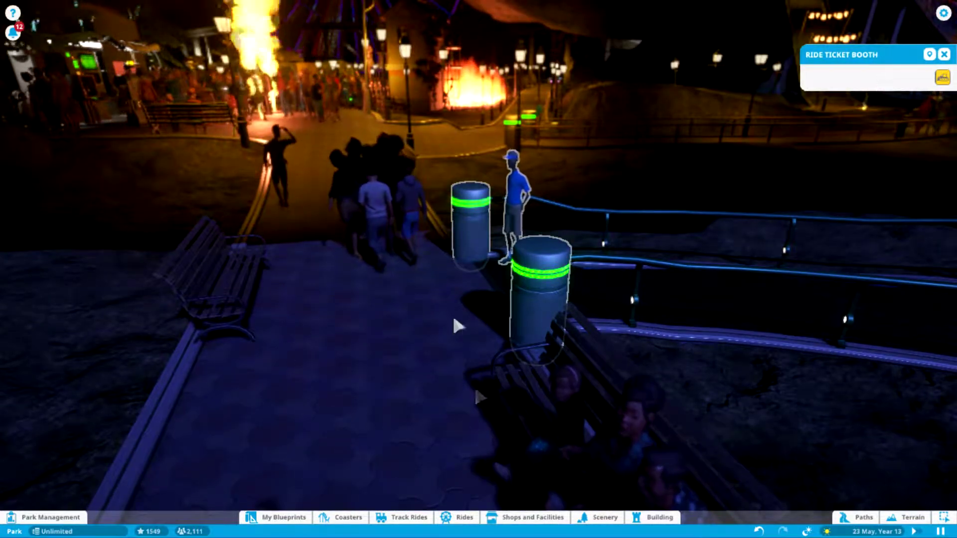
Inspect the security guard and a bench guest, then recheck the trained janitor's training and salary.
left_click(283, 172)
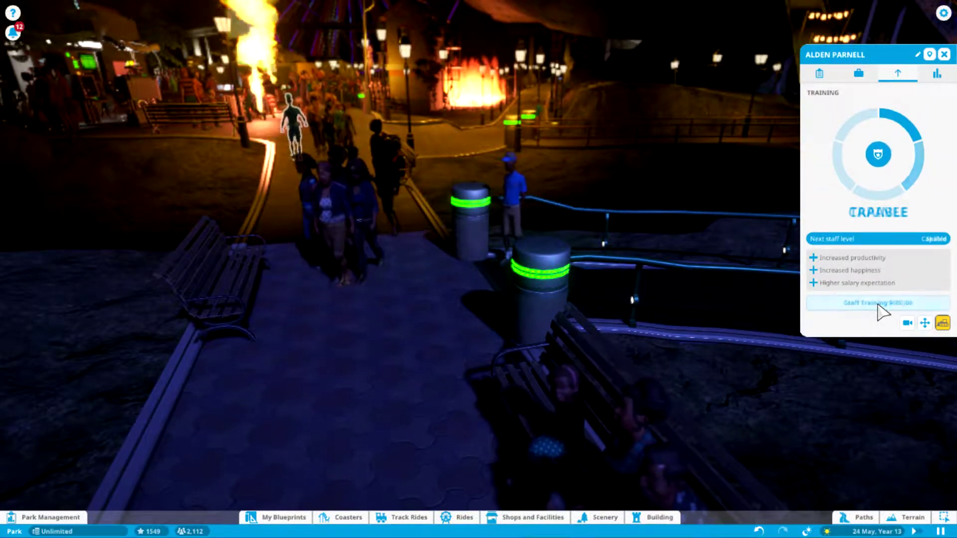
left_click(863, 75)
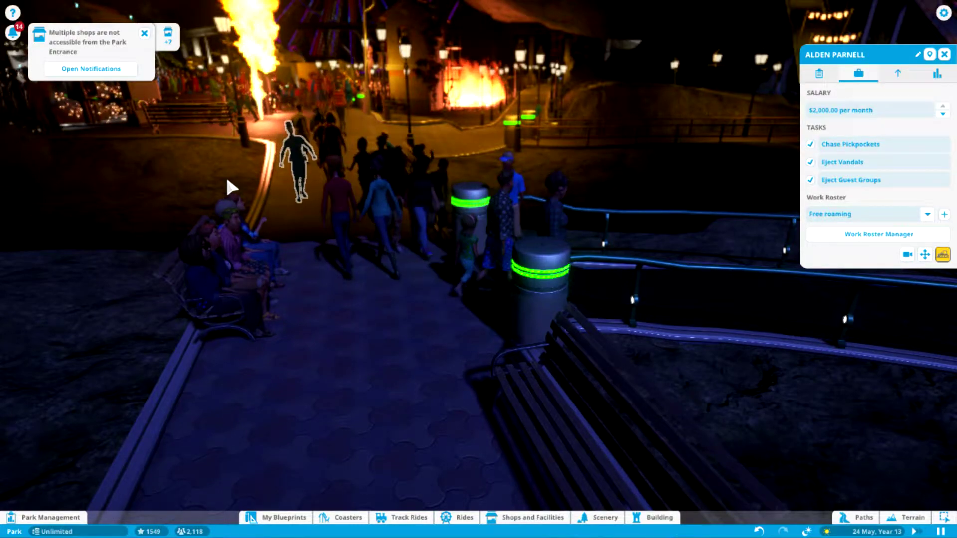
left_click(229, 196)
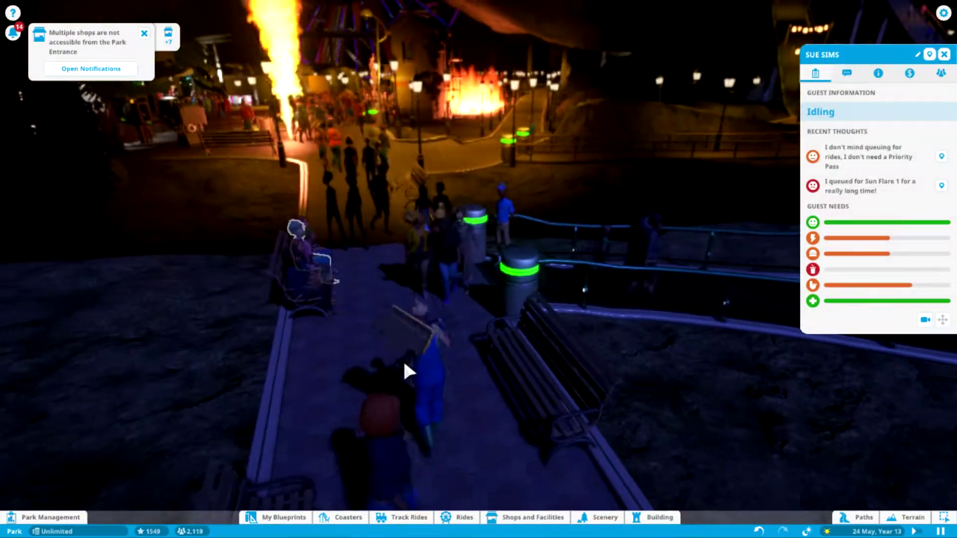
left_click(419, 359)
left_click(899, 75)
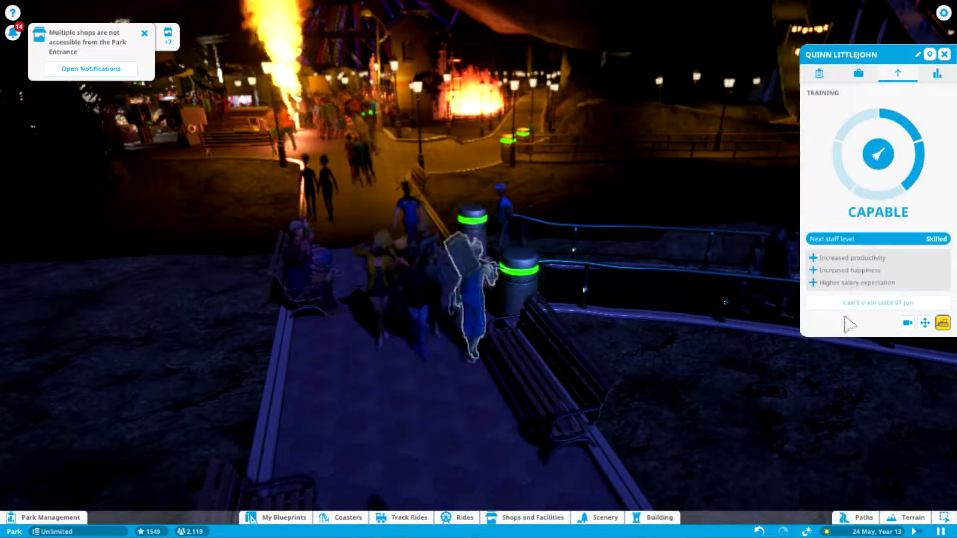
left_click(859, 73)
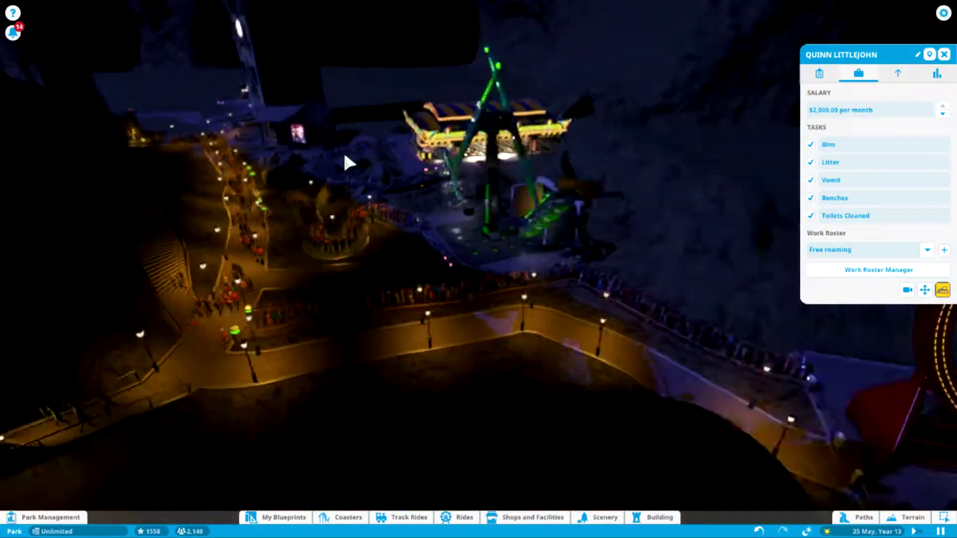
Train the janitor near the castle lamppost to Capable and set their salary to $2,000 per month.
key("Escape")
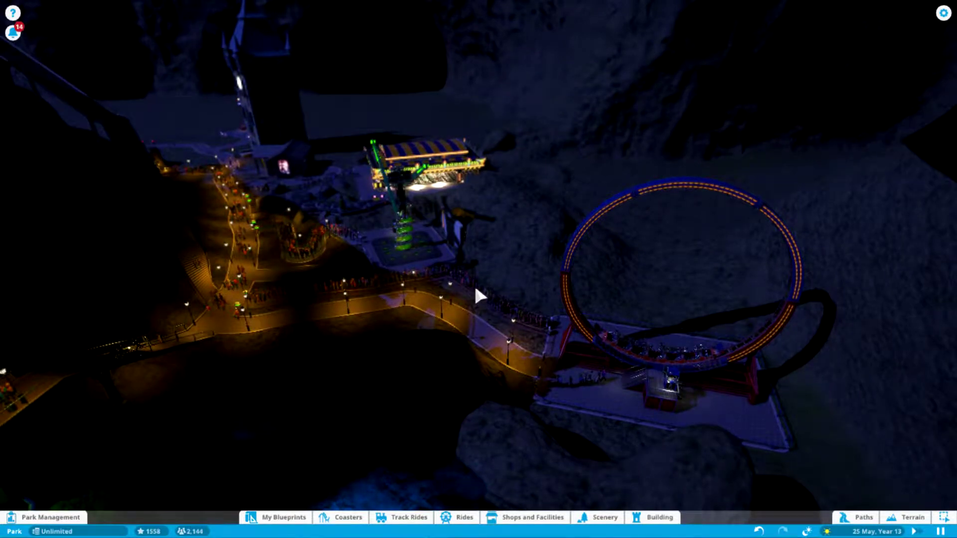
left_click_drag(471, 284, 397, 284)
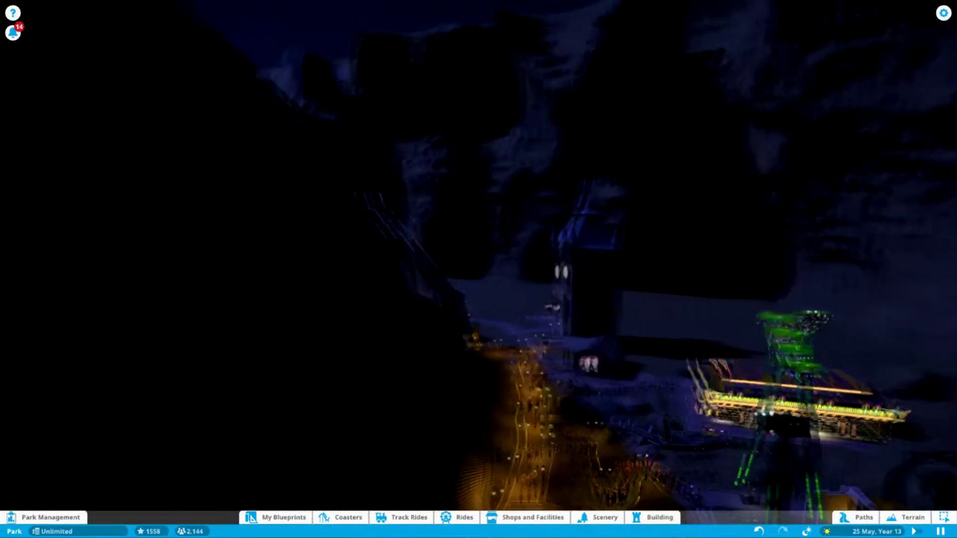
scroll(479, 269, "up", 5)
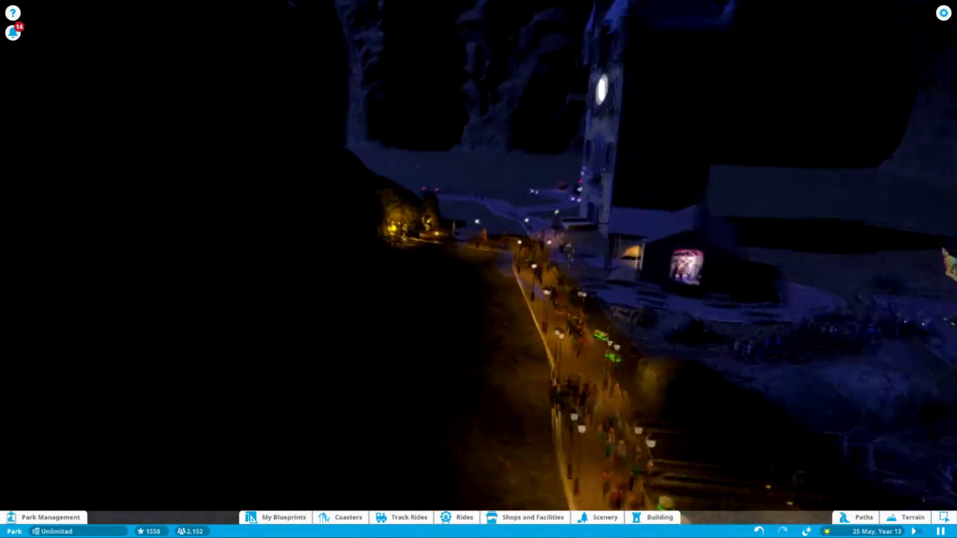
scroll(636, 271, "up", 5)
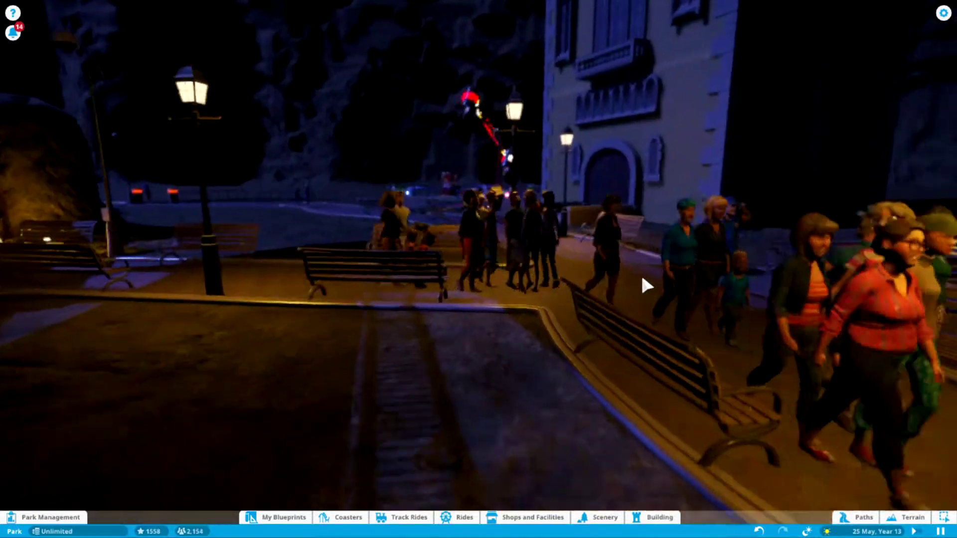
scroll(352, 176, "up", 5)
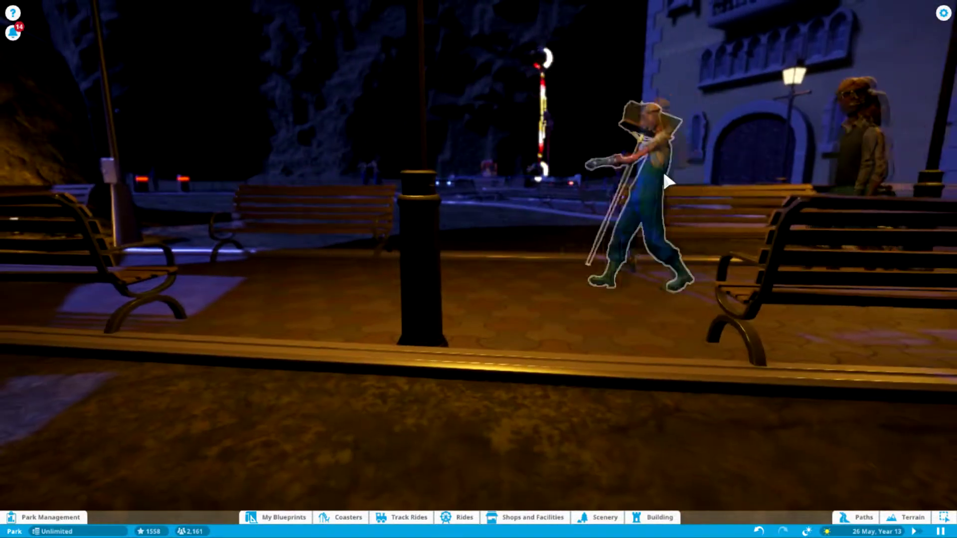
left_click(663, 182)
left_click(898, 72)
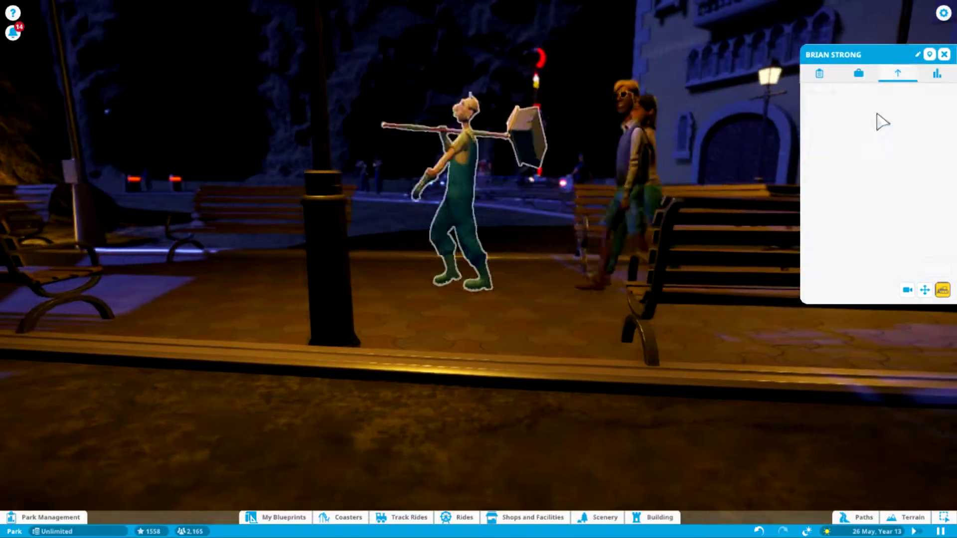
left_click(853, 304)
left_click(858, 73)
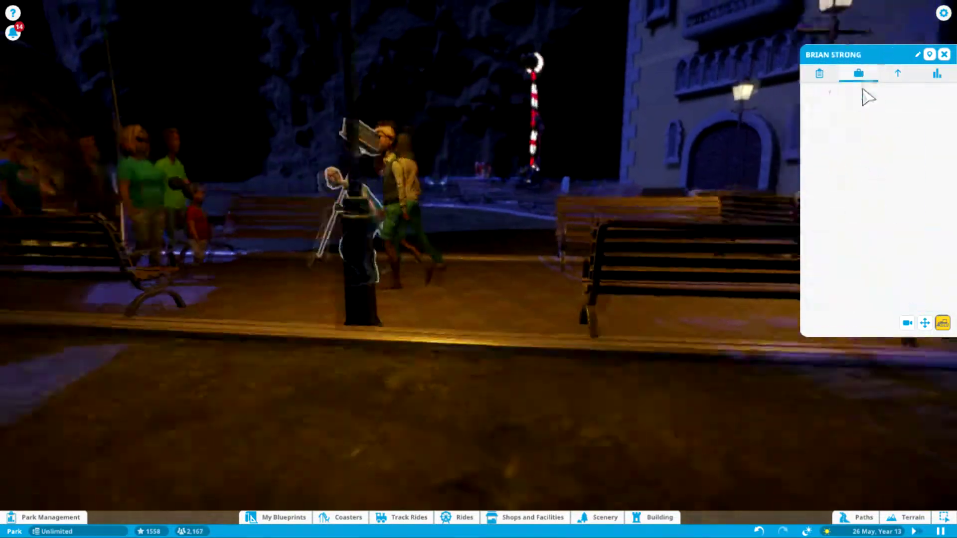
left_click(863, 110)
type("100000000000")
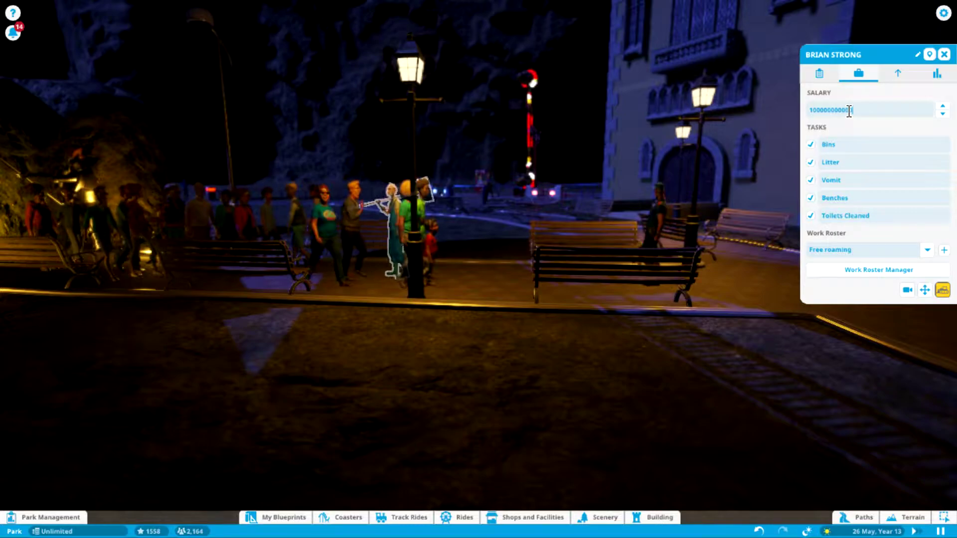
key("Return")
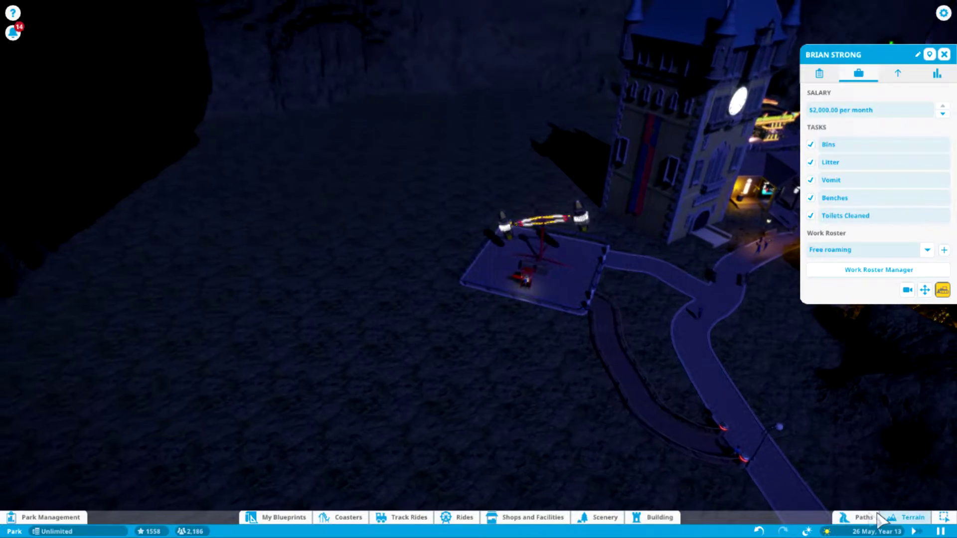
Enter terrain sculpting with the Lower tool over the cave floor beside the castle.
left_click(942, 524)
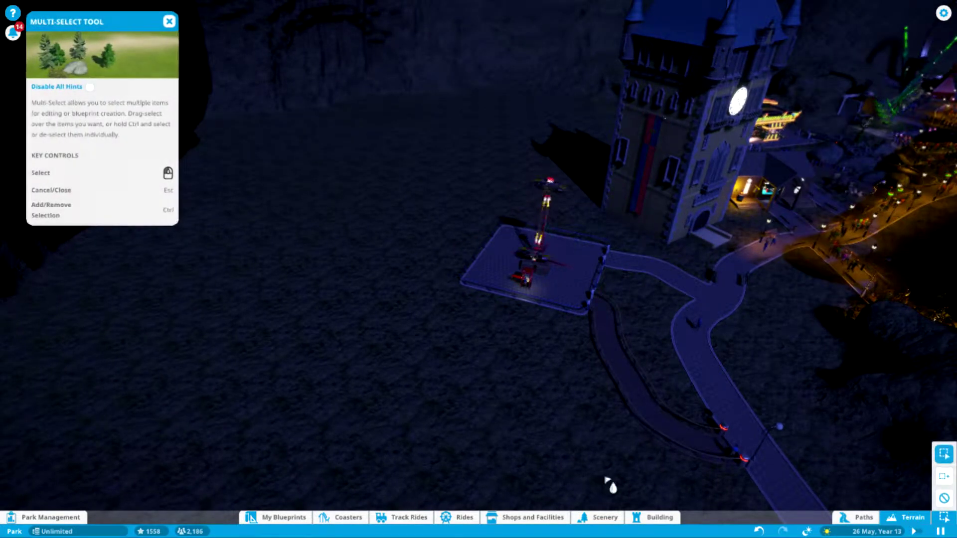
key("t")
left_click(171, 22)
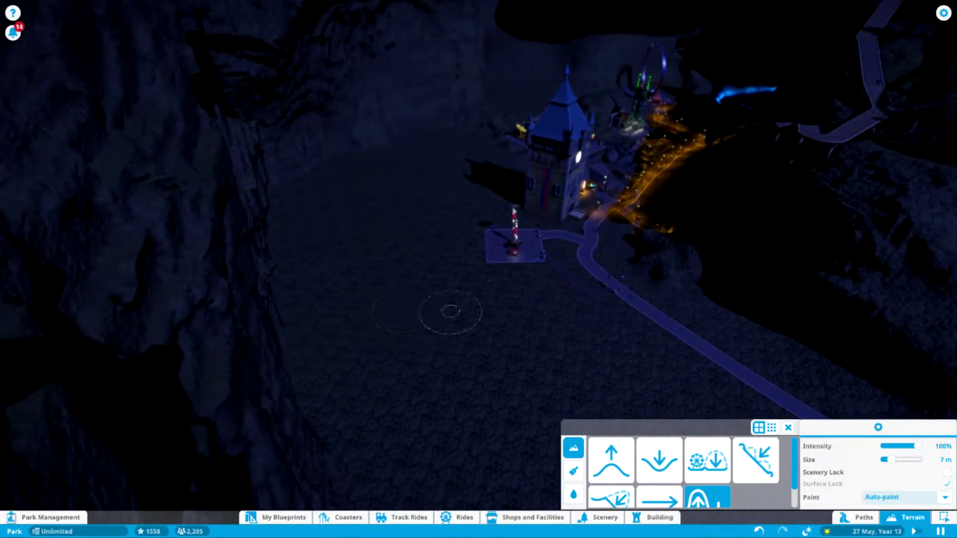
key("a")
left_click(659, 459)
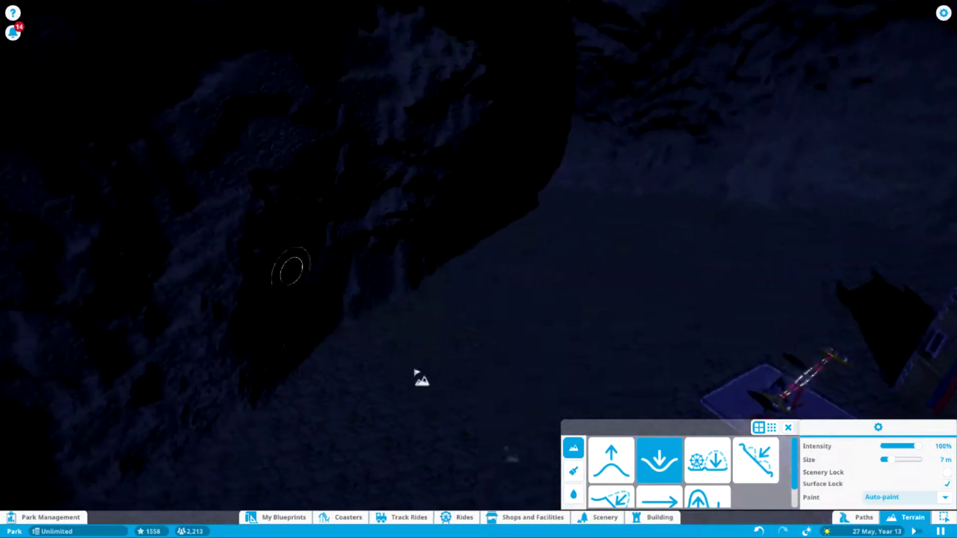
key("d")
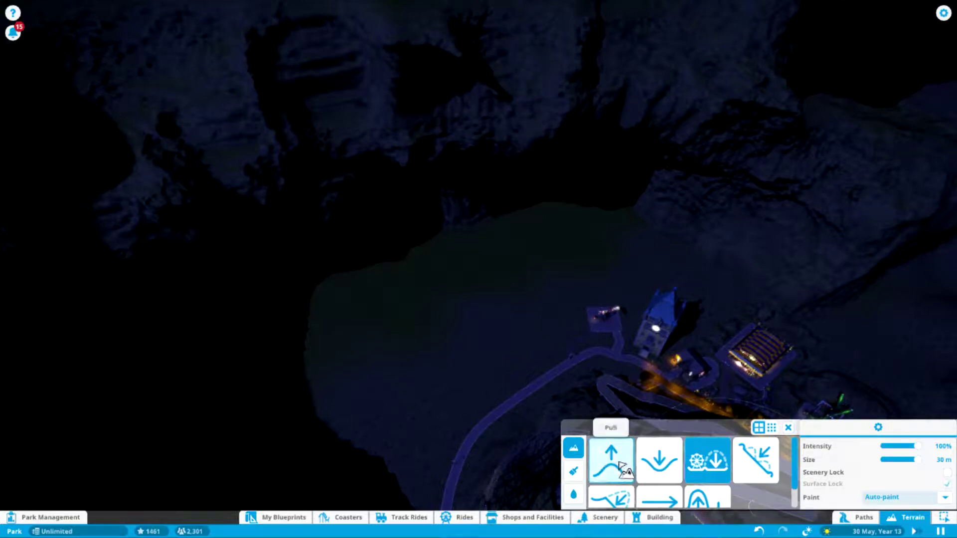
scroll(448, 241, "up", 5)
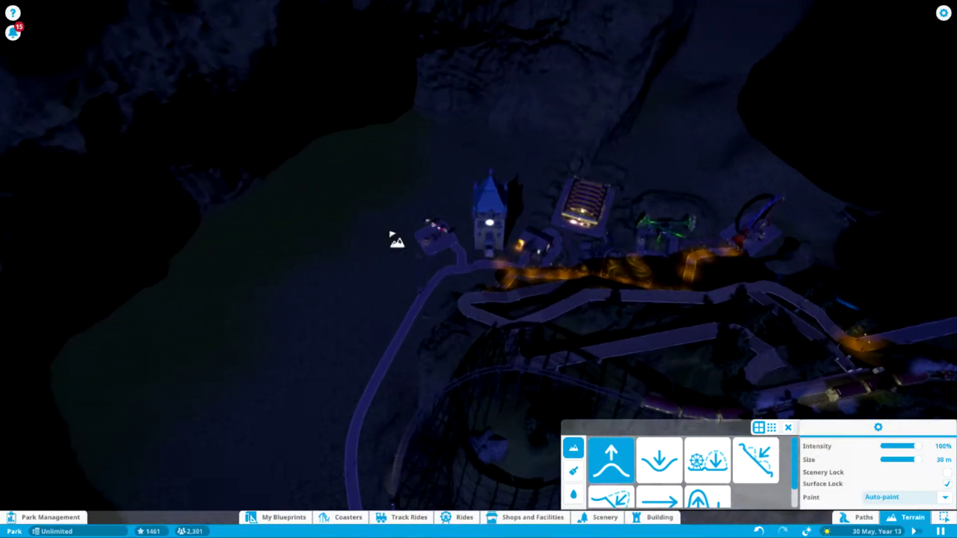
scroll(224, 218, "up", 5)
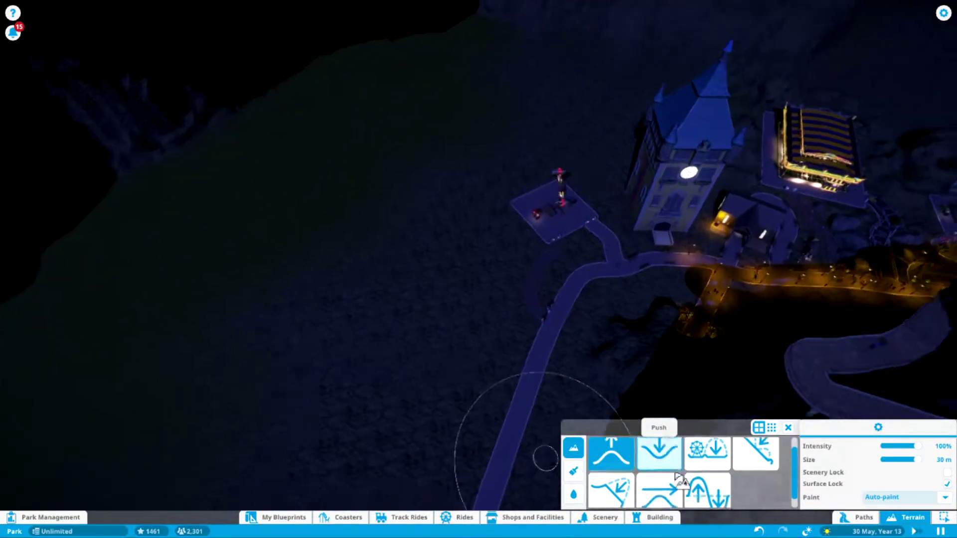
scroll(688, 486, "down", 1)
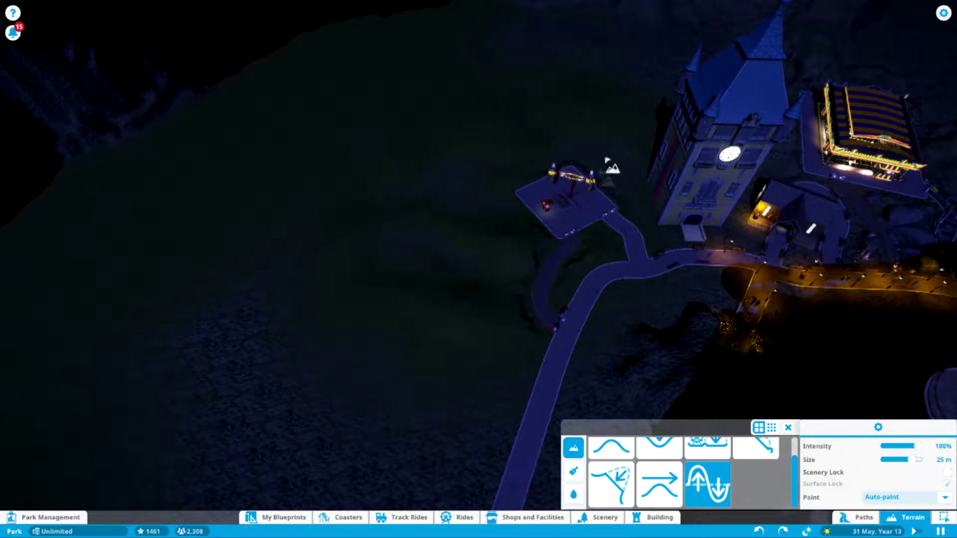
Work the view around the castle while sculpting rocky mounds beside the small ride platform.
key("d")
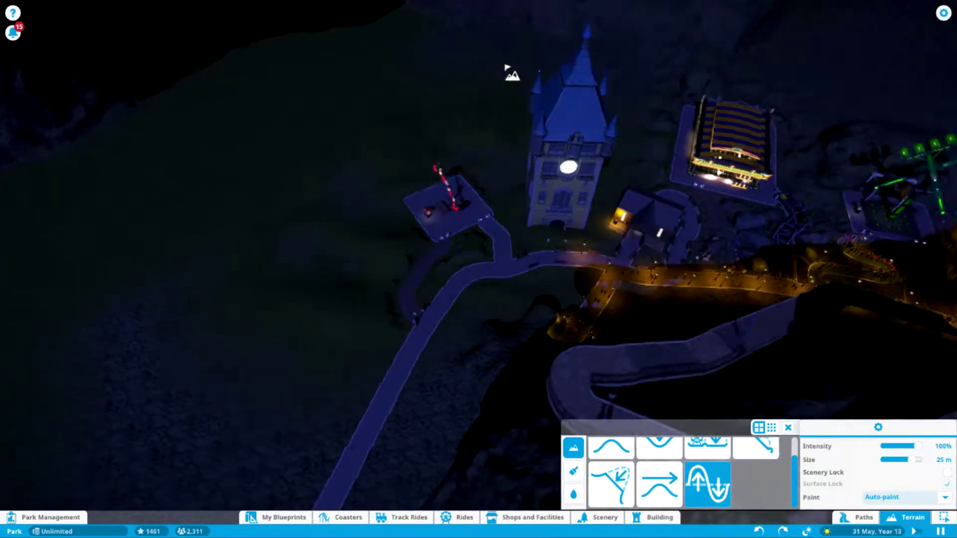
key("f")
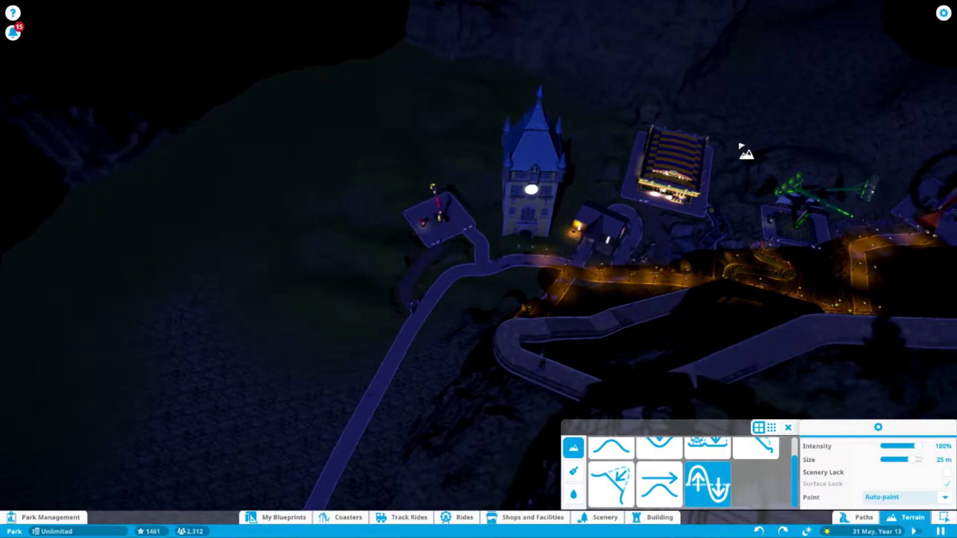
key("r")
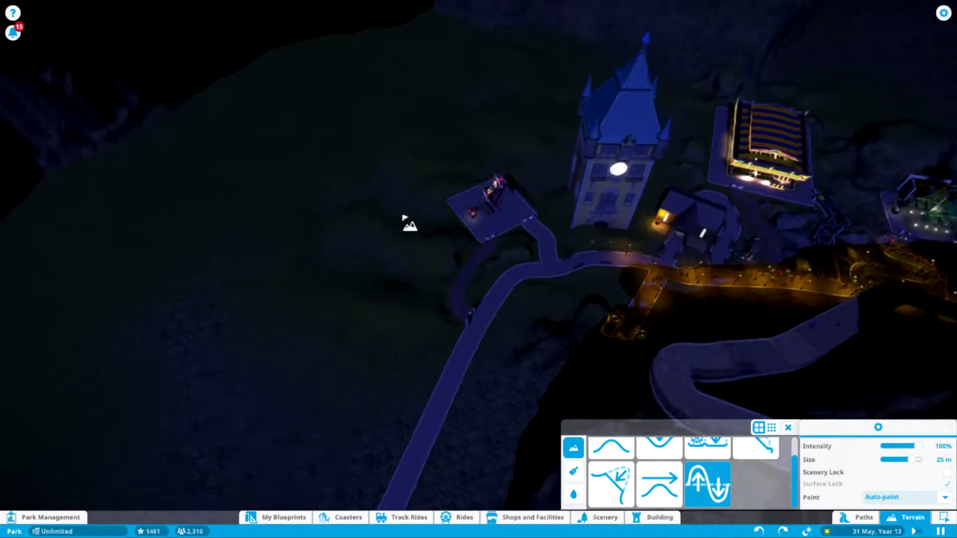
key("r")
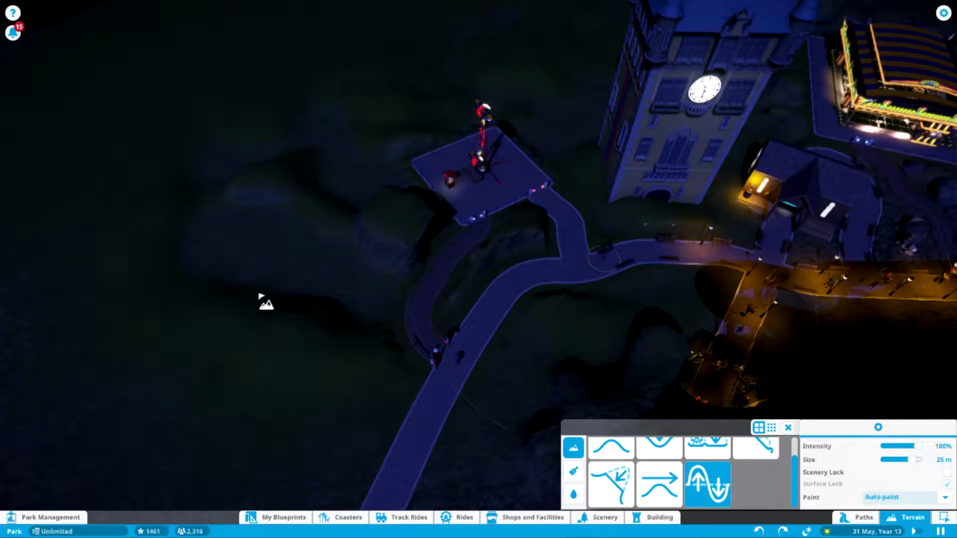
key("f")
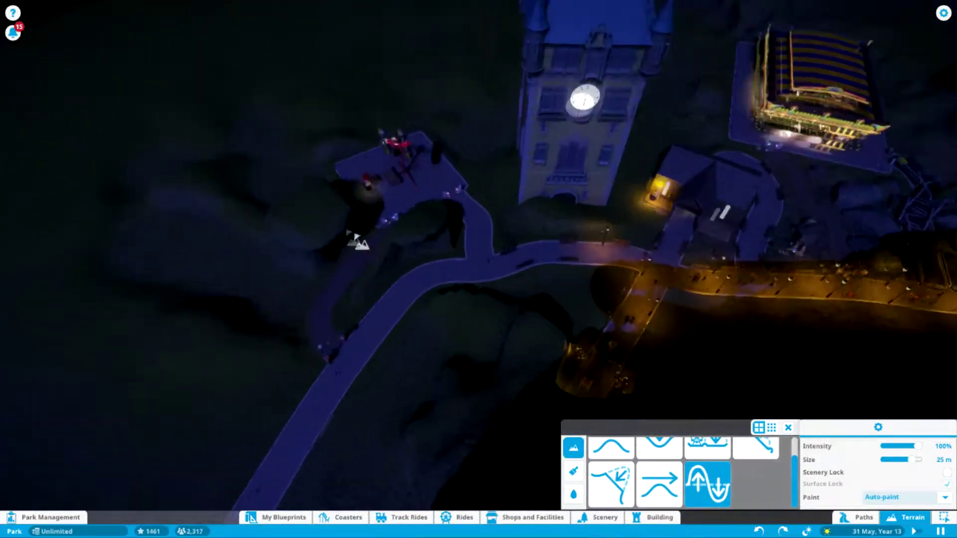
key("r")
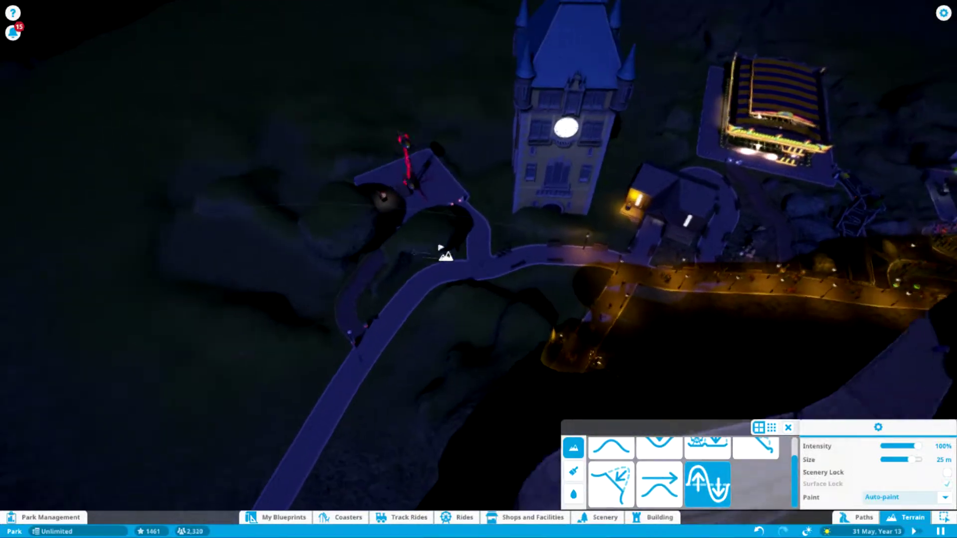
key("e")
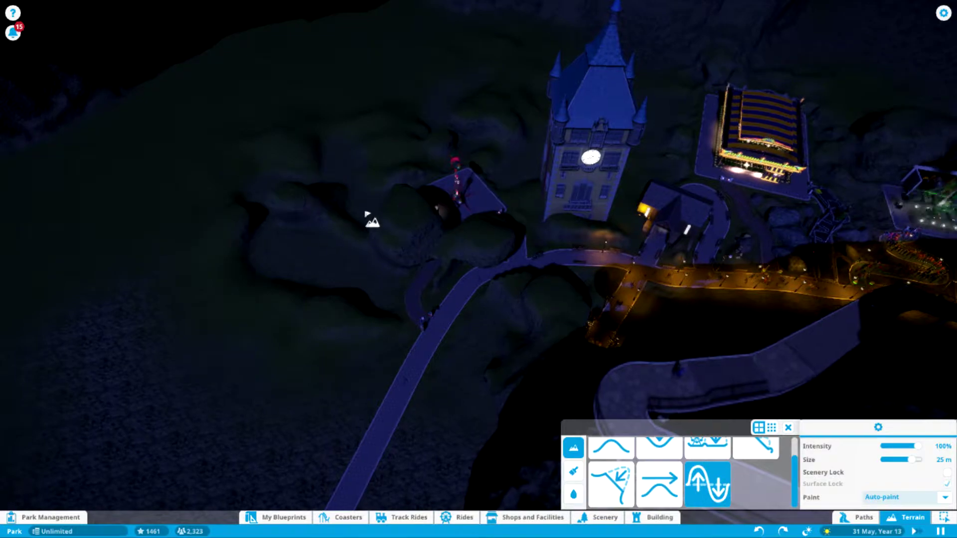
scroll(368, 218, "up", 5)
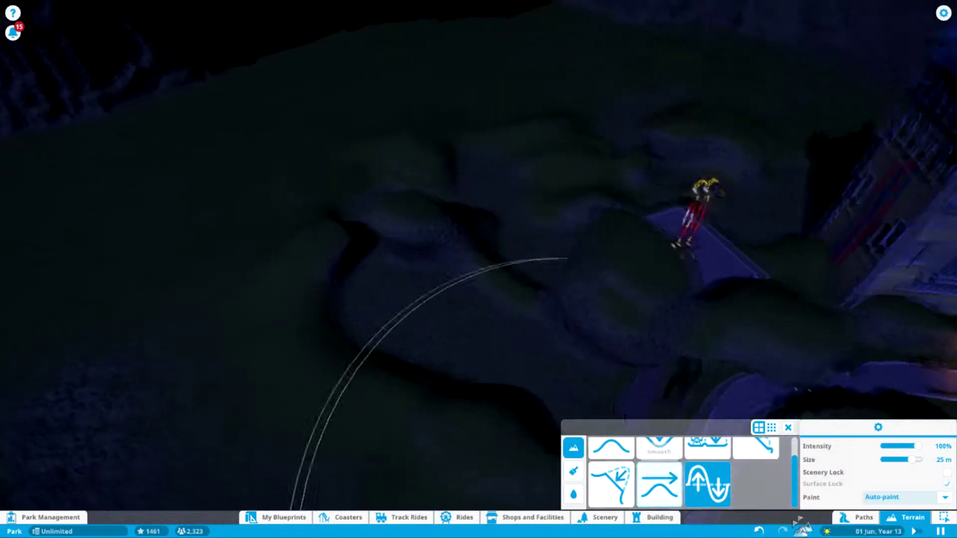
scroll(801, 525, "down", 2)
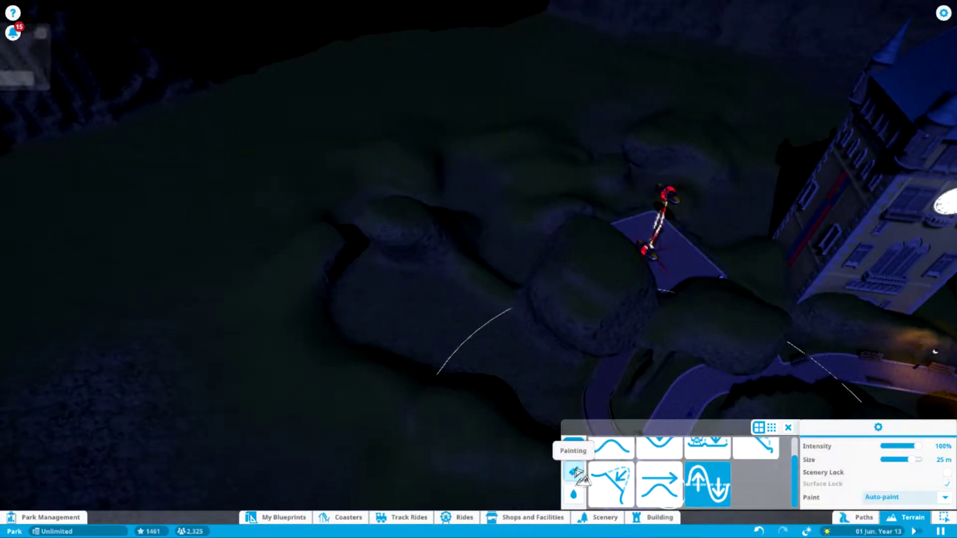
Switch to terrain painting and brush rock texture across the sculpted ground around the castle path.
left_click(575, 472)
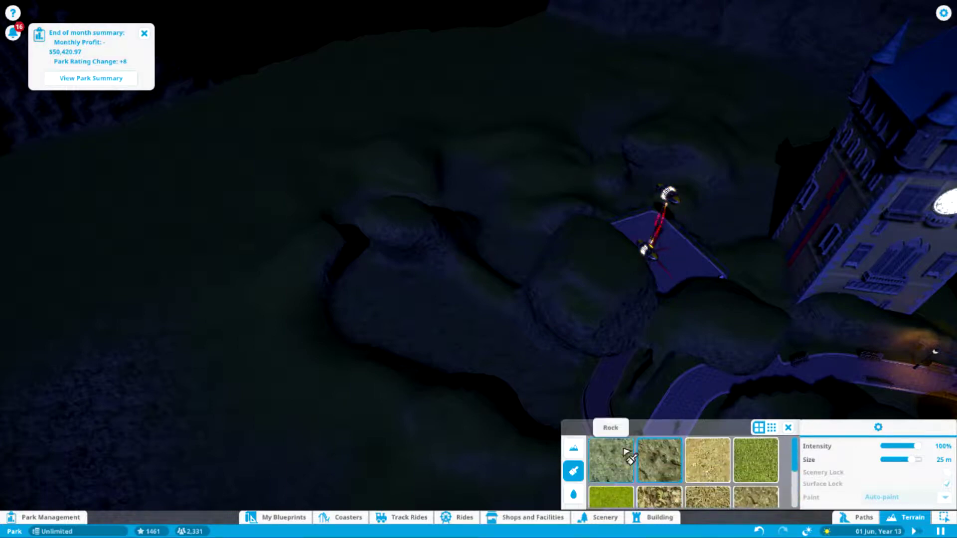
key("e")
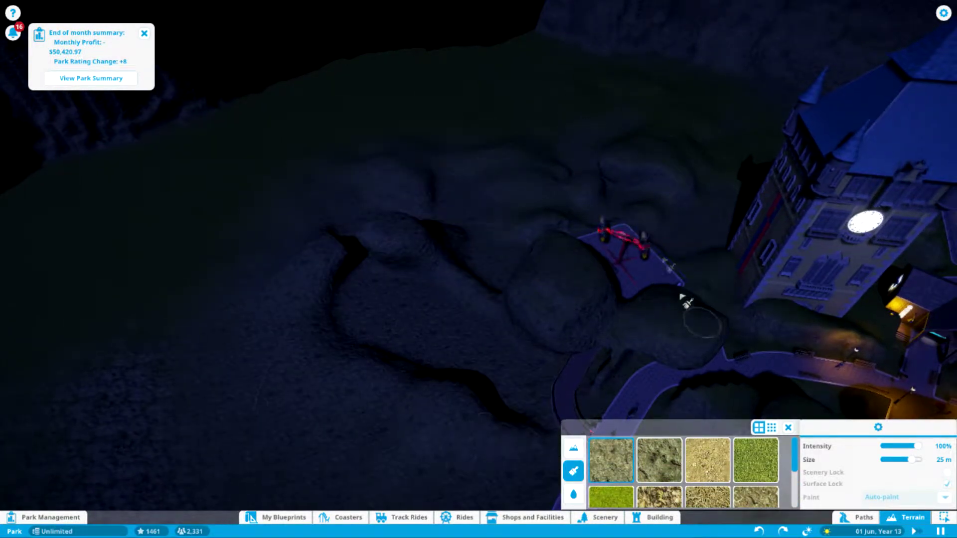
key("e")
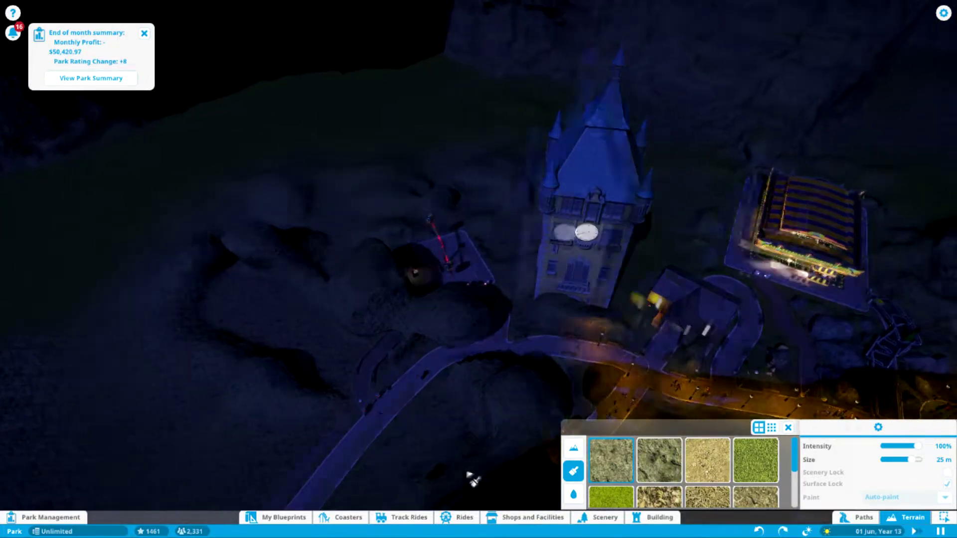
key("e")
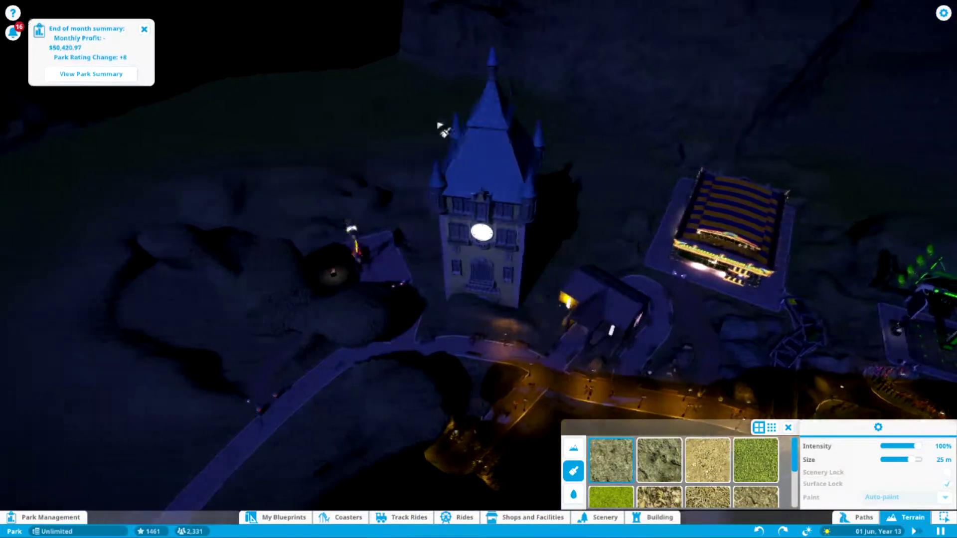
key("a")
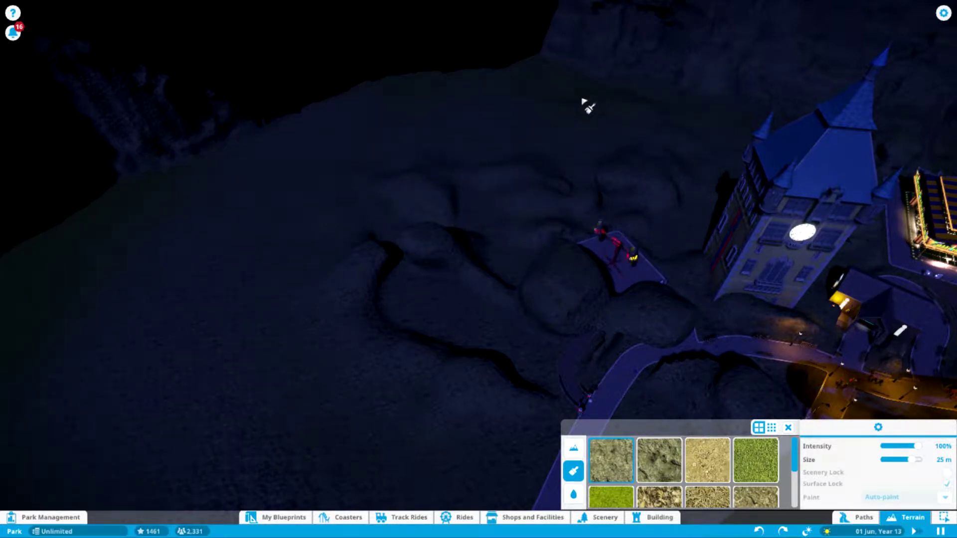
key("a")
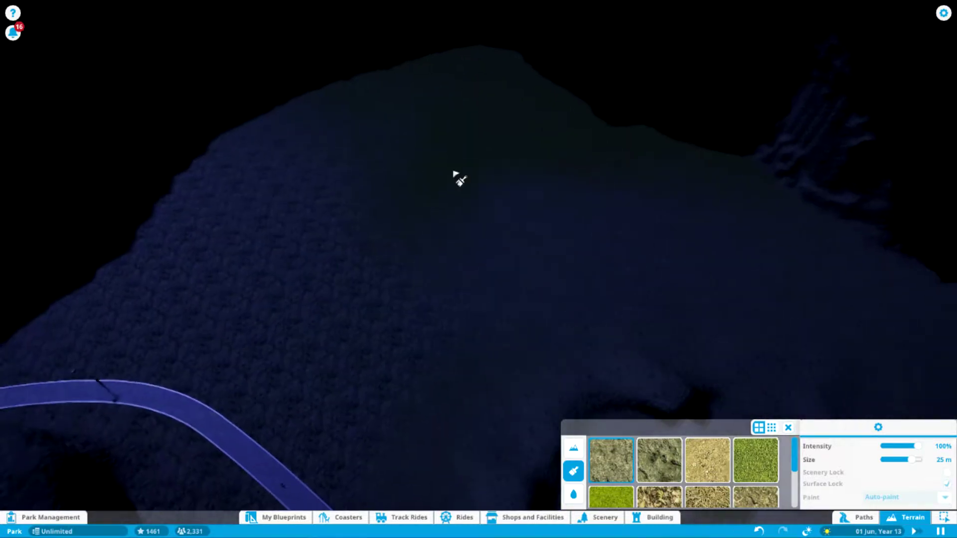
key("a")
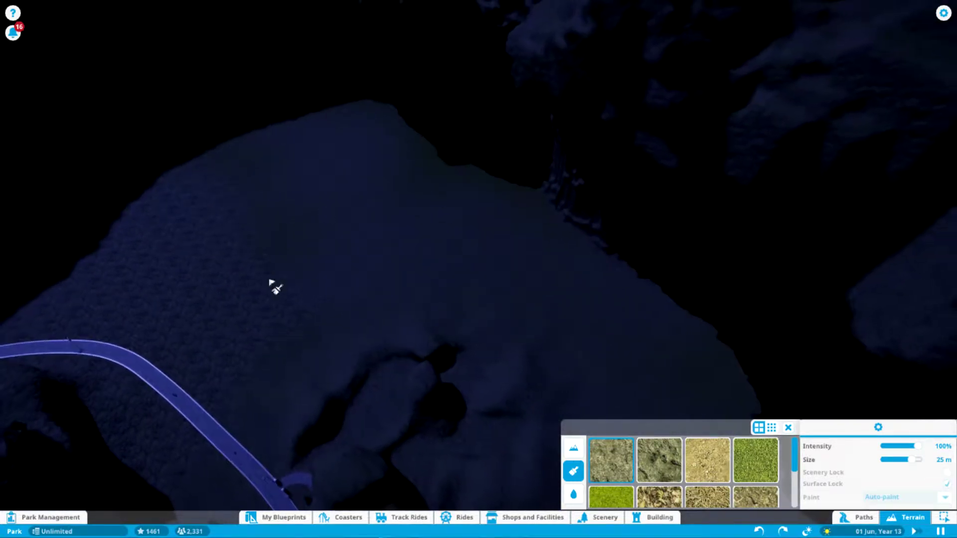
key("a")
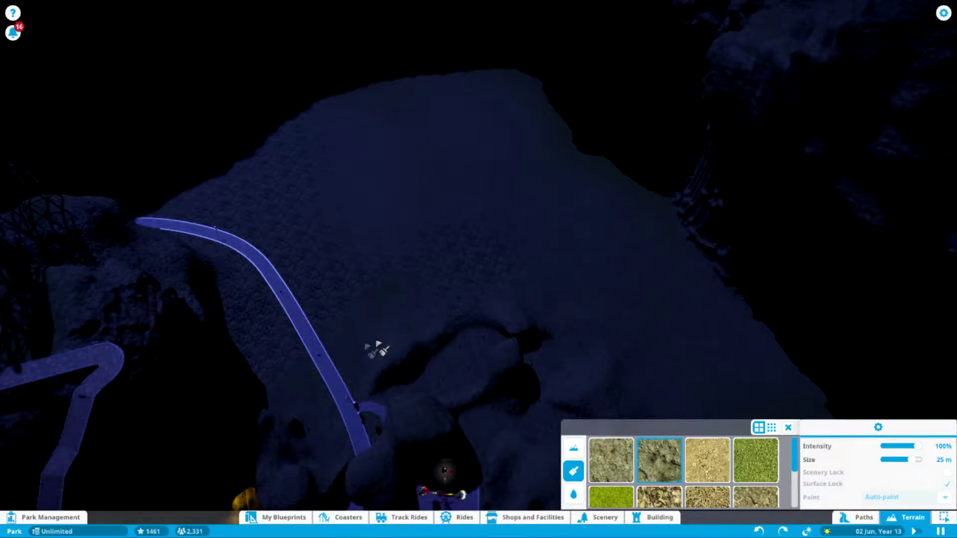
scroll(447, 349, "up", 5)
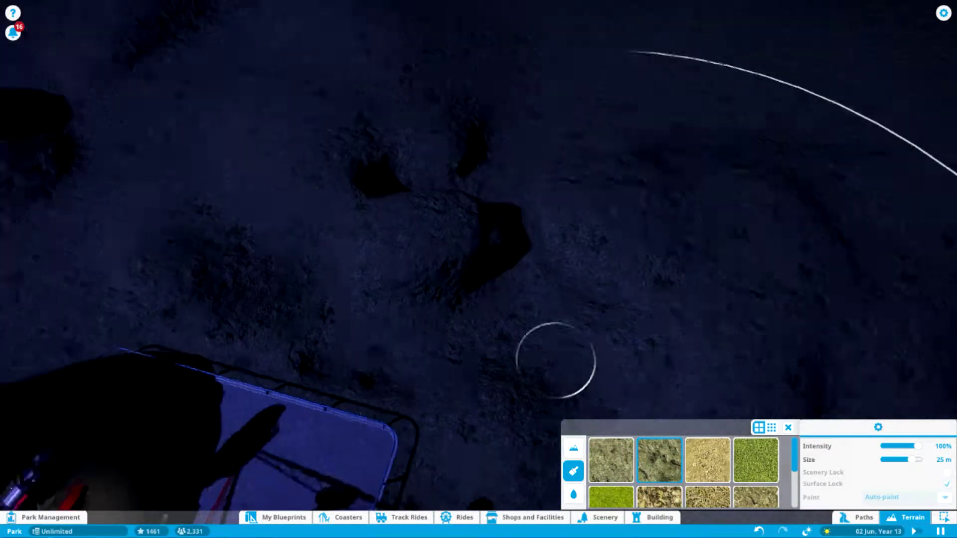
scroll(551, 364, "down", 5)
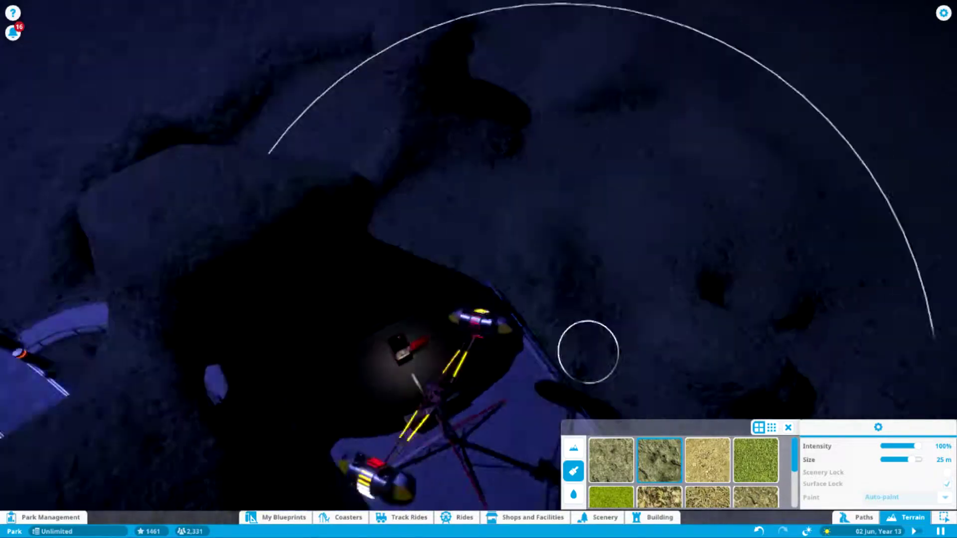
scroll(479, 322, "up", 3)
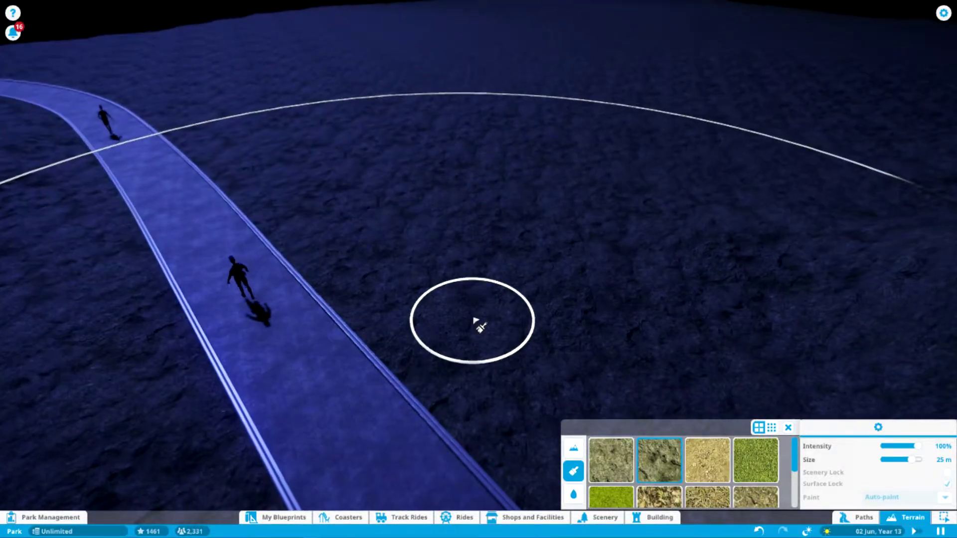
scroll(455, 374, "down", 3)
scroll(453, 378, "down", 3)
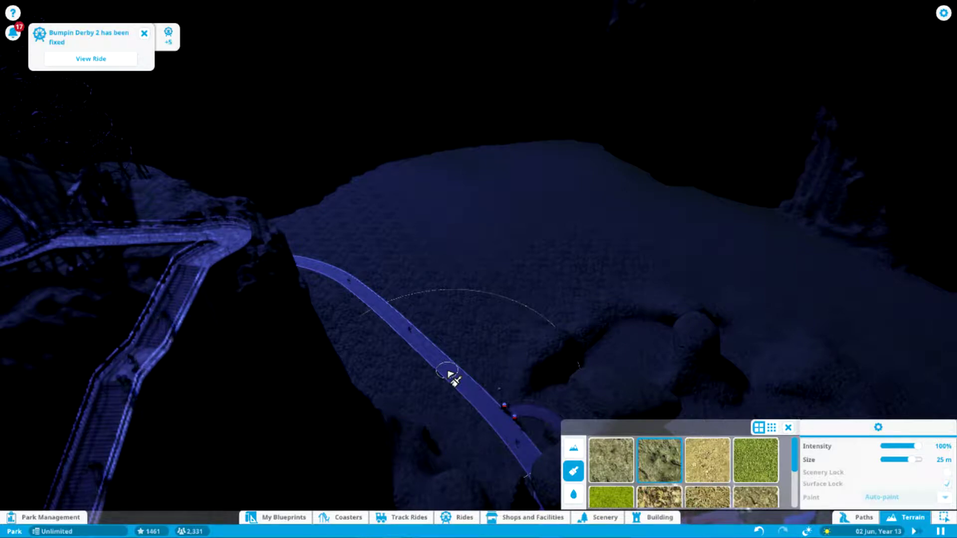
scroll(555, 359, "up", 5)
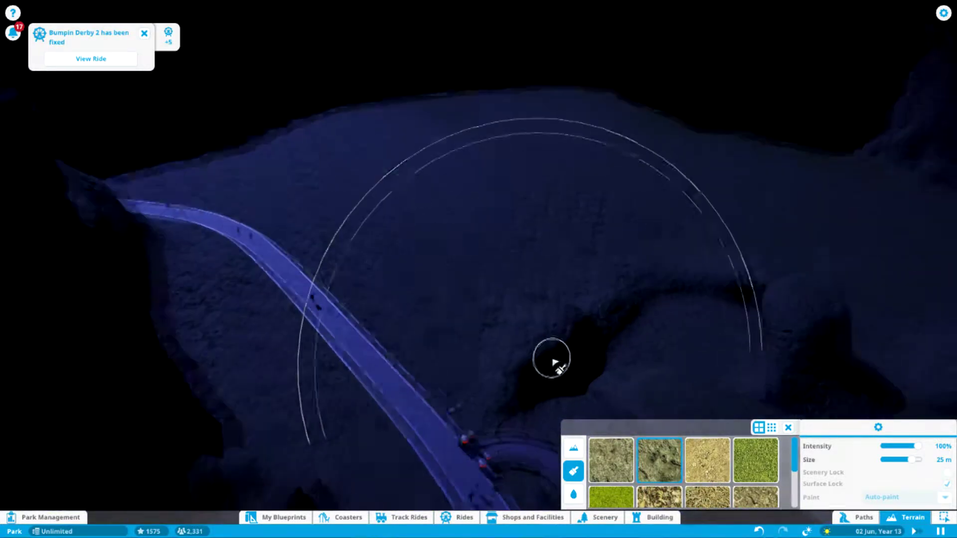
scroll(552, 353, "down", 5)
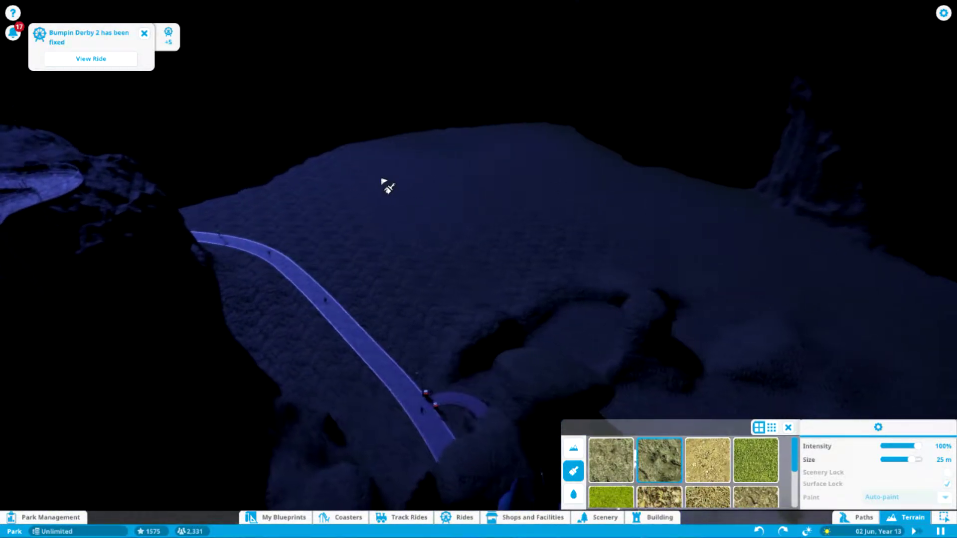
scroll(438, 160, "down", 4)
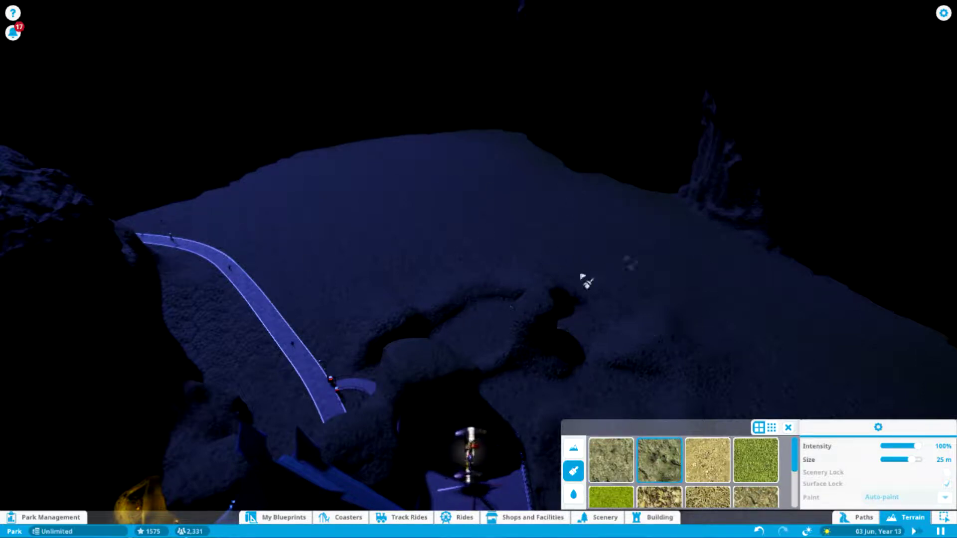
key("q")
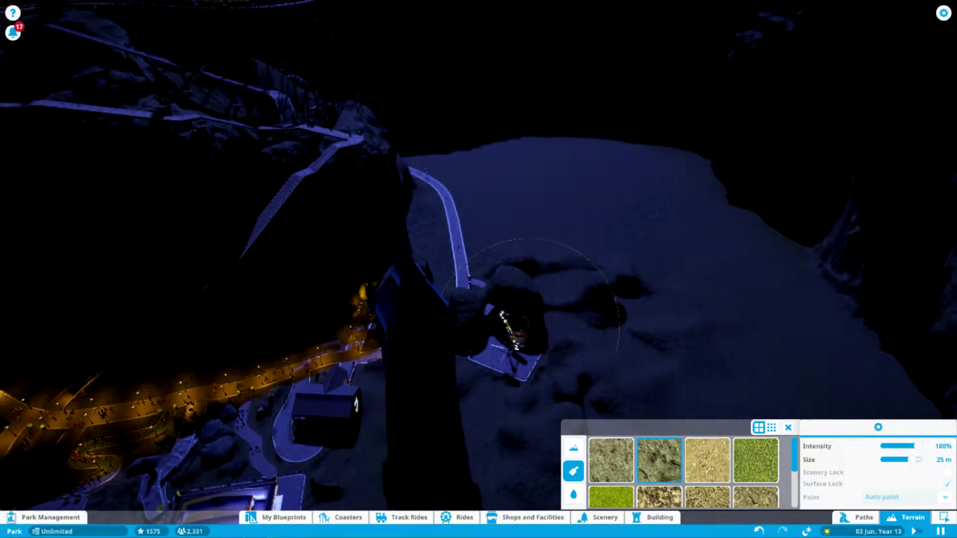
key("a")
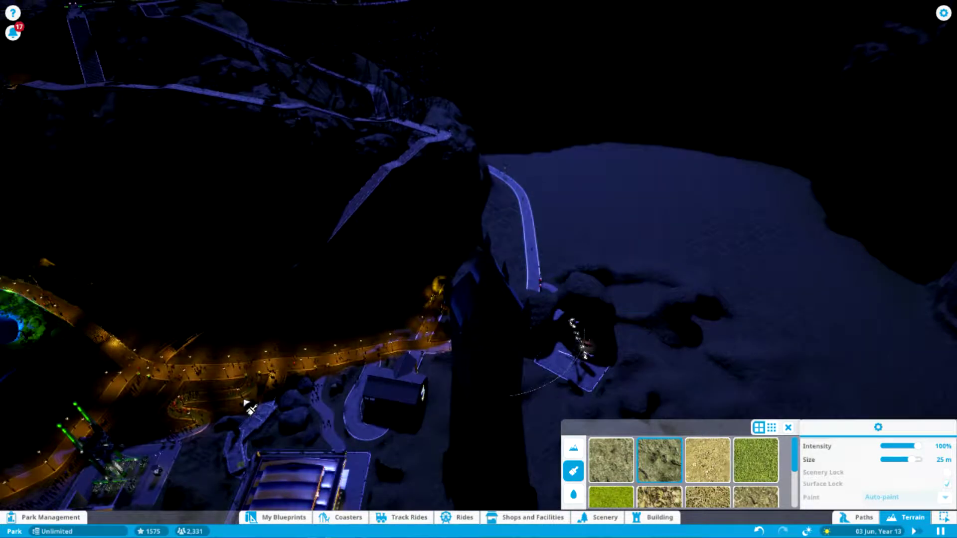
key("a")
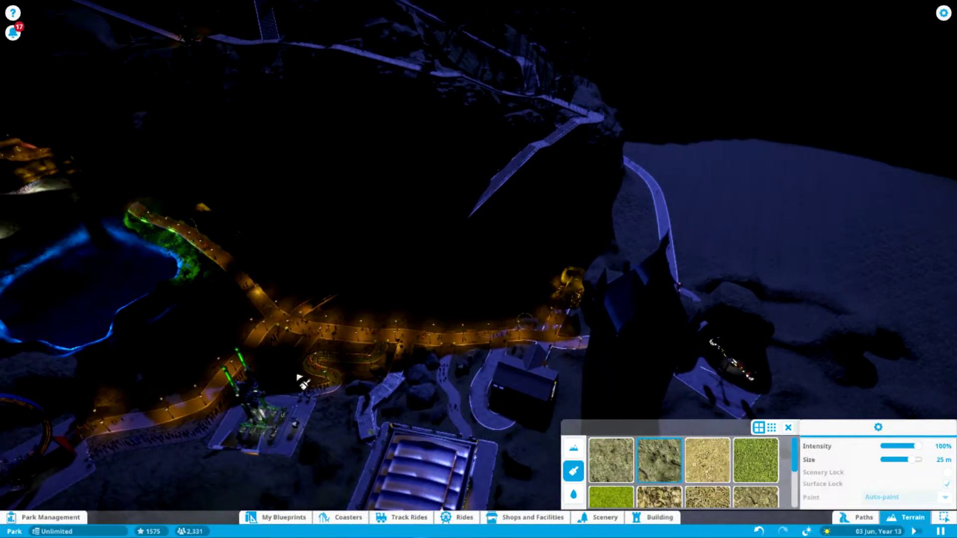
scroll(65, 336, "up", 5)
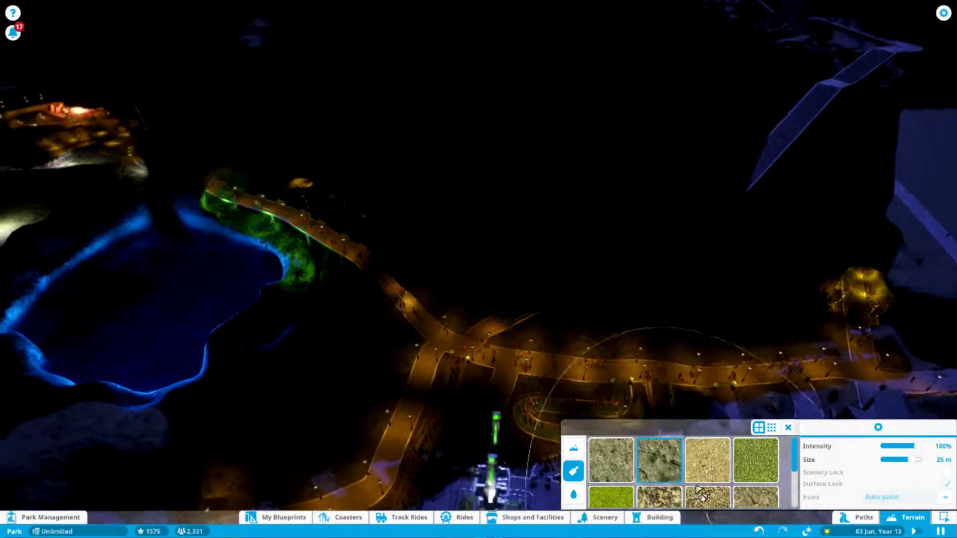
scroll(551, 347, "up", 3)
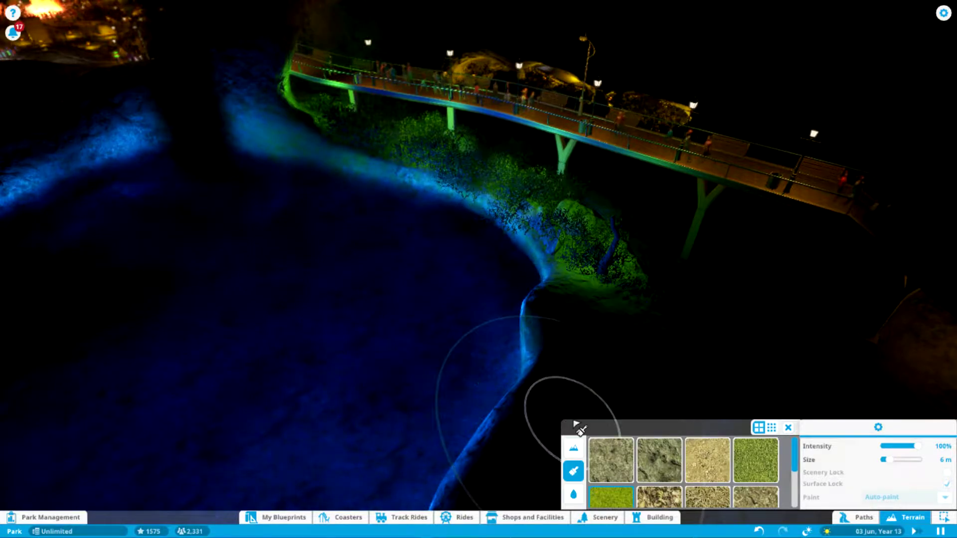
Paint the right ridge of the pool rim glowing green, then exit the terrain tools.
key("a")
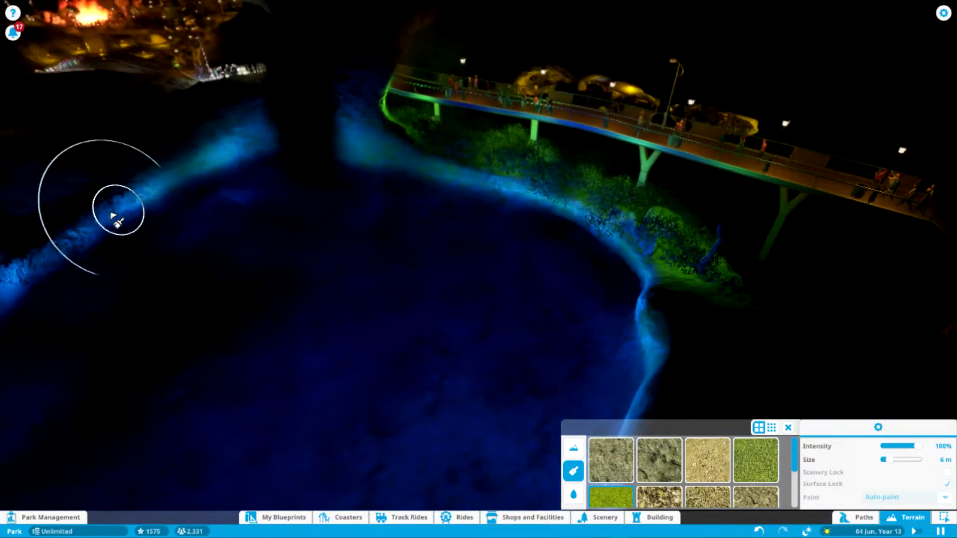
key("q")
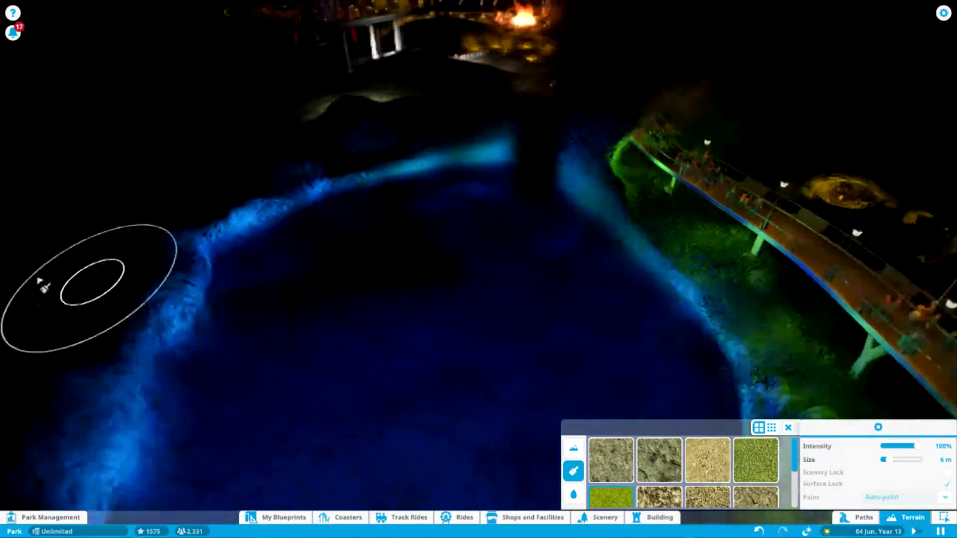
key("d")
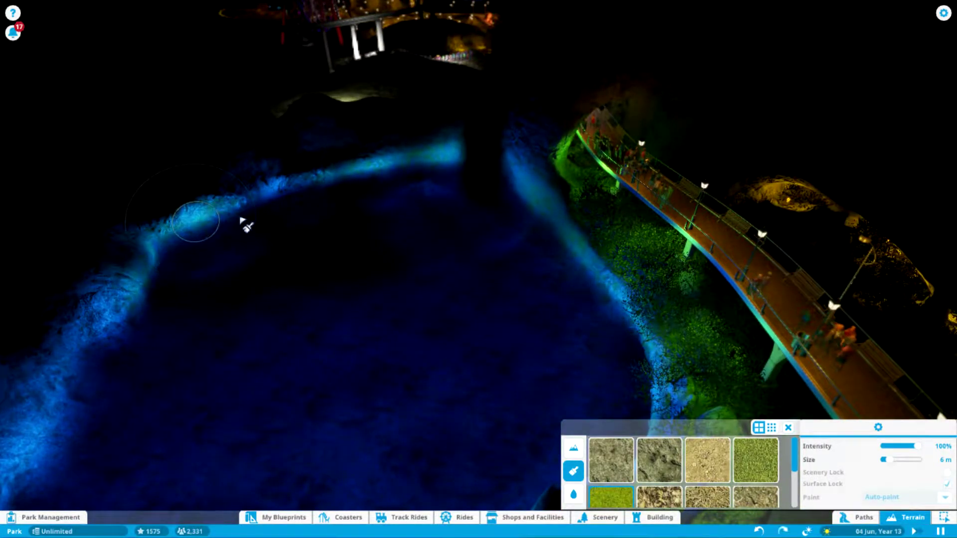
key("q")
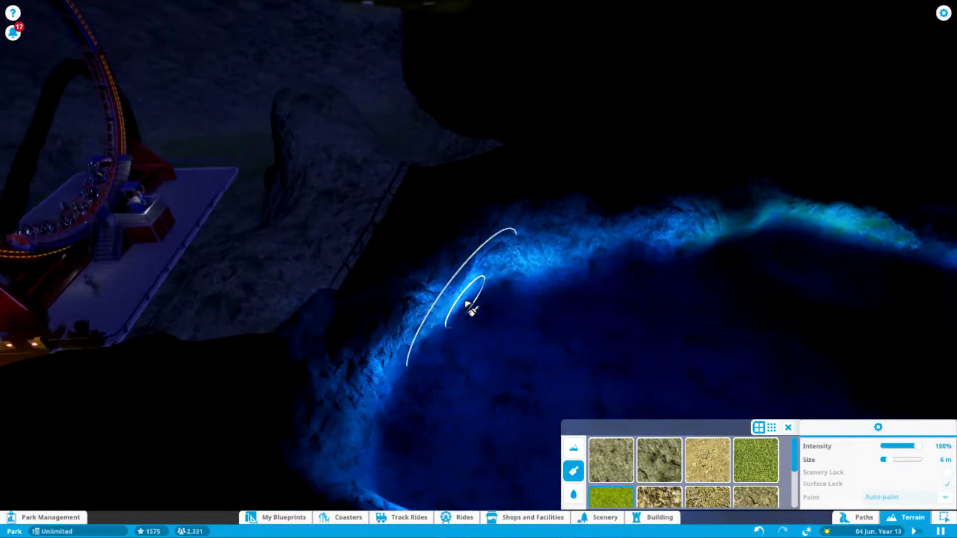
key("d")
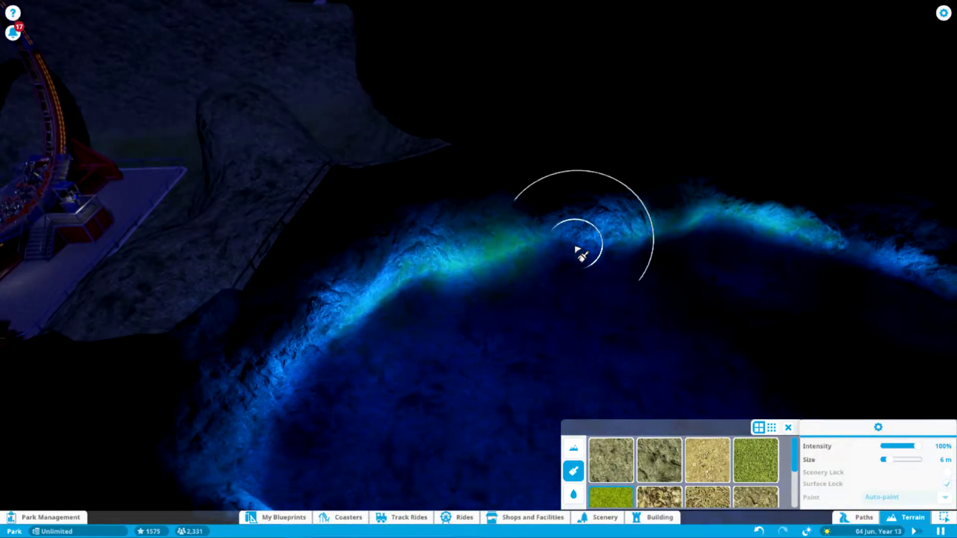
scroll(816, 267, "up", 5)
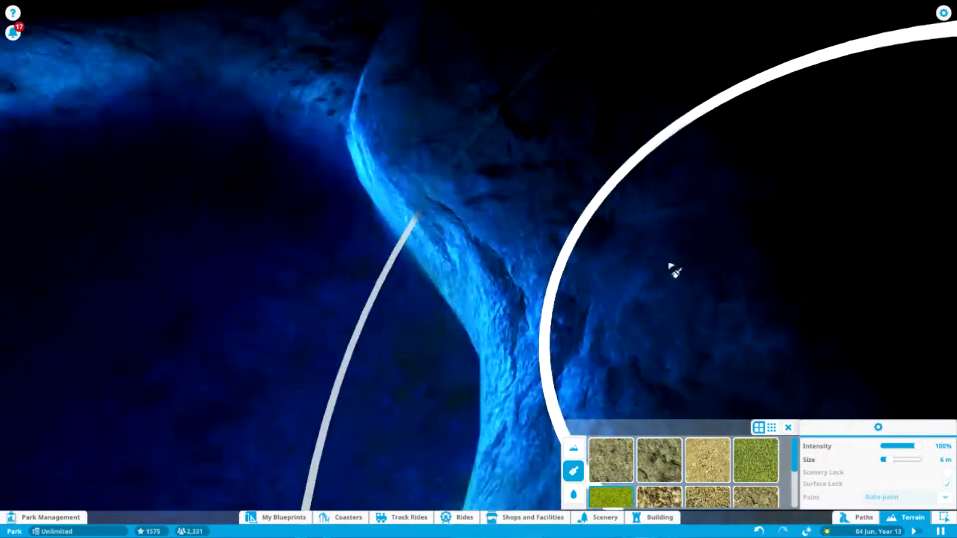
scroll(673, 271, "down", 5)
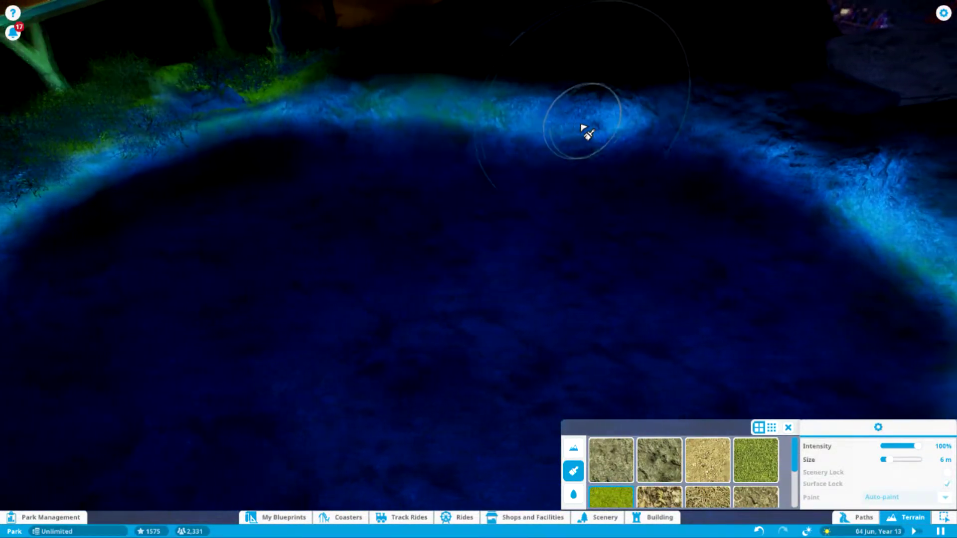
mouse_move(585, 132)
left_mouse_down()
mouse_move(706, 150)
mouse_move(720, 182)
mouse_move(786, 224)
left_mouse_up()
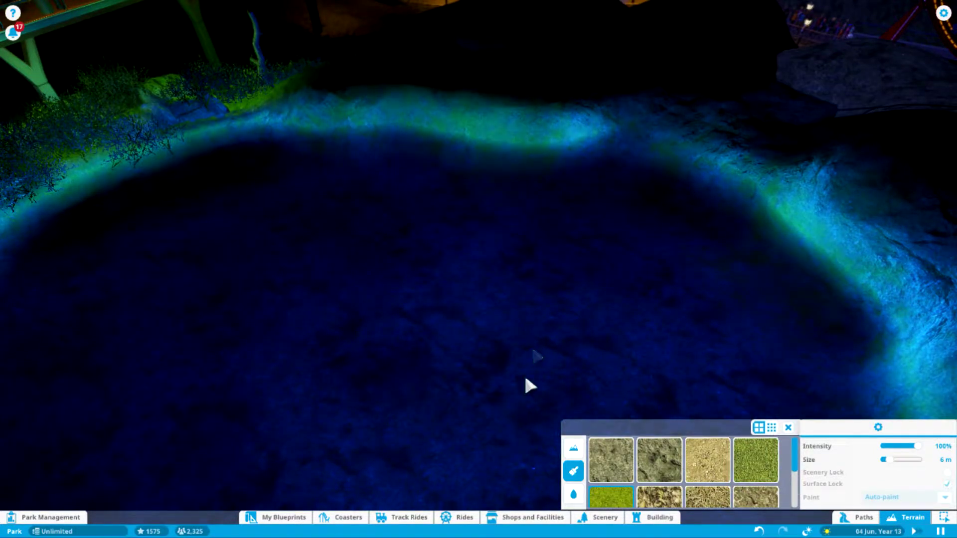
key("Escape")
scroll(528, 385, "down", 5)
scroll(538, 363, "down", 3)
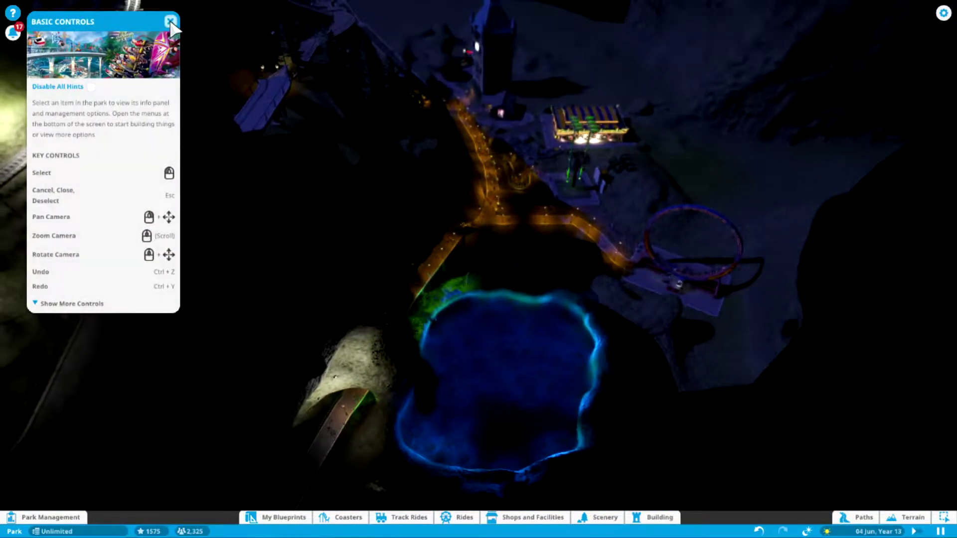
Dismiss the Basic Controls hint.
left_click(172, 22)
scroll(442, 235, "up", 5)
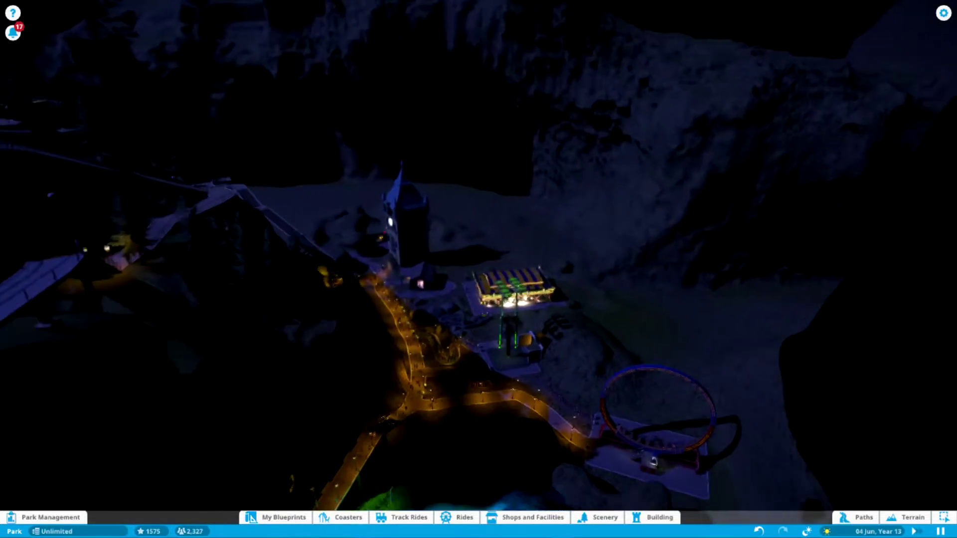
scroll(480, 269, "up", 5)
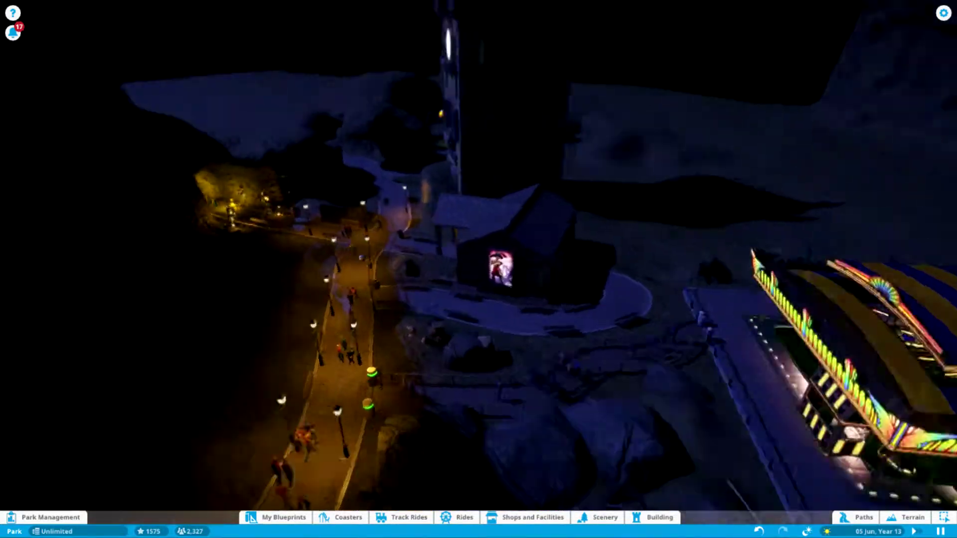
scroll(479, 270, "up", 5)
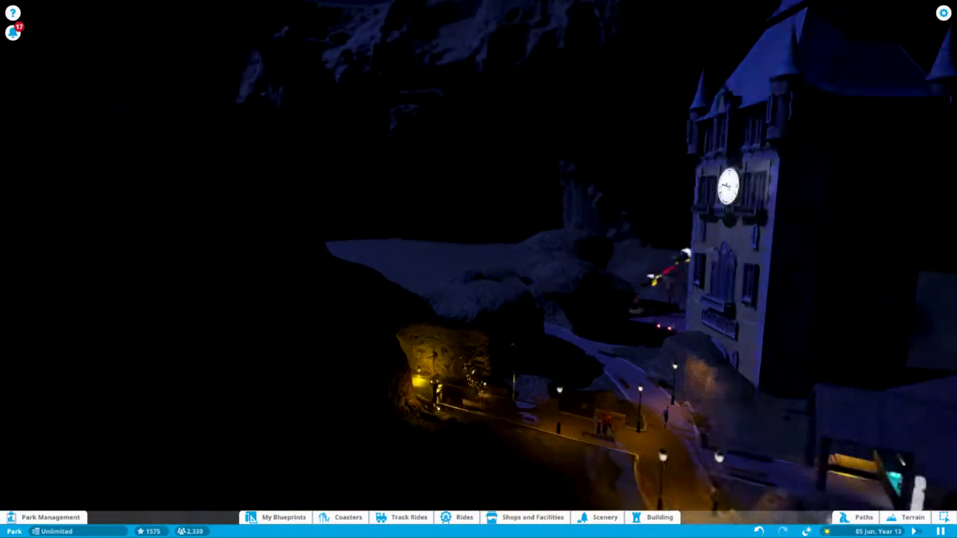
scroll(479, 269, "up", 5)
scroll(479, 270, "down", 5)
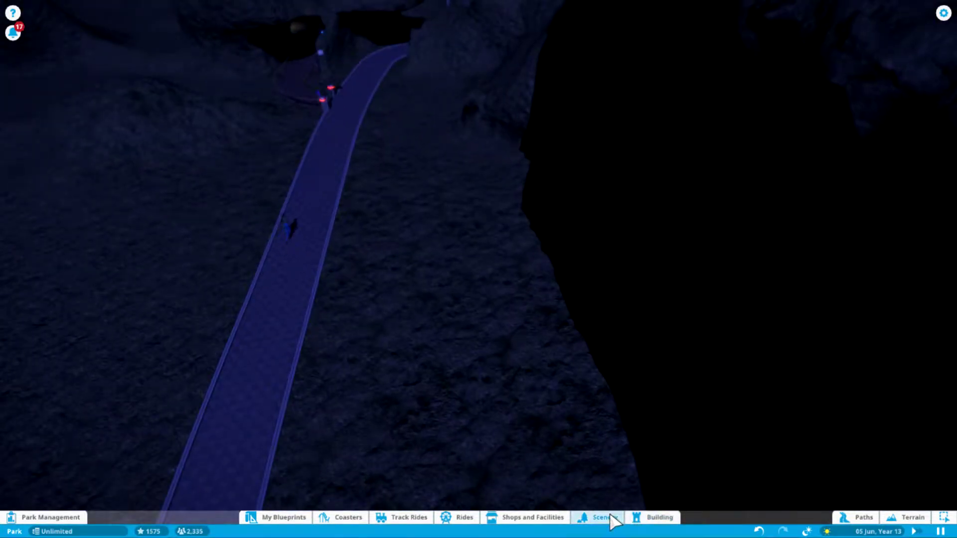
Place a Streetlamp from the custom lighting props beside the dark walkway.
left_click(610, 517)
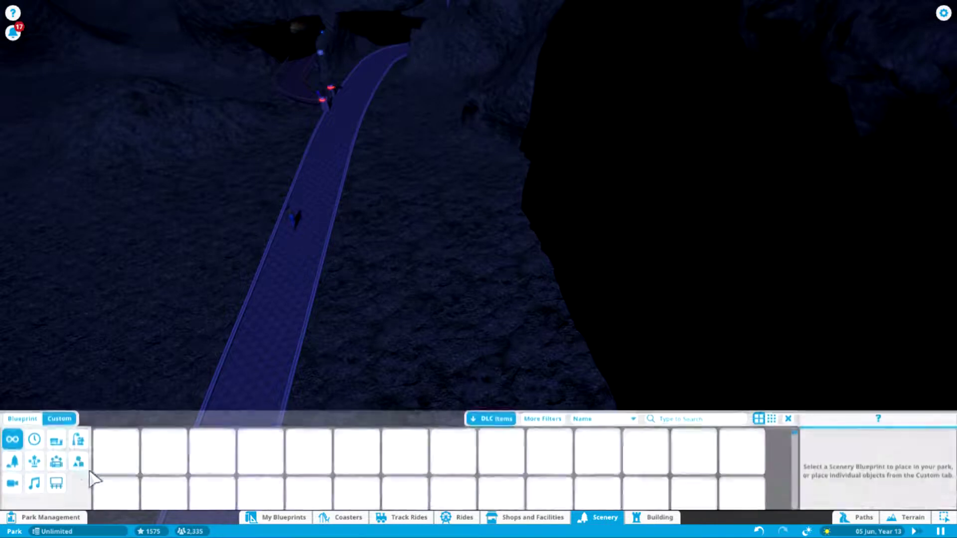
left_click(79, 438)
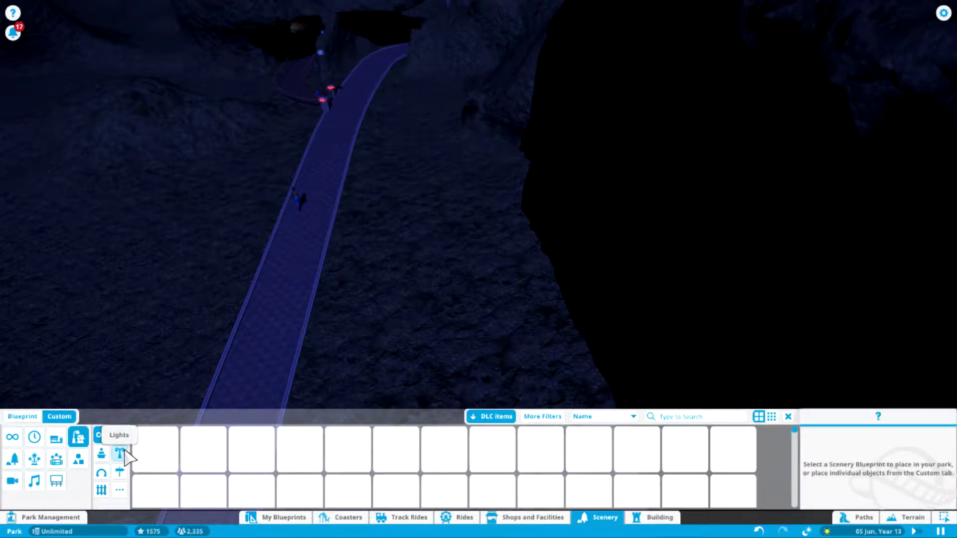
left_click(121, 455)
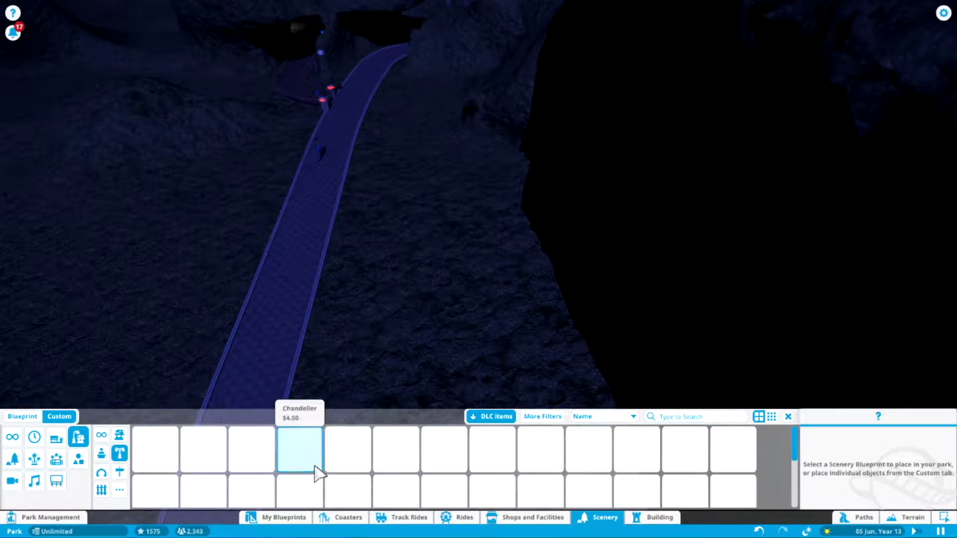
scroll(427, 478, "down", 1)
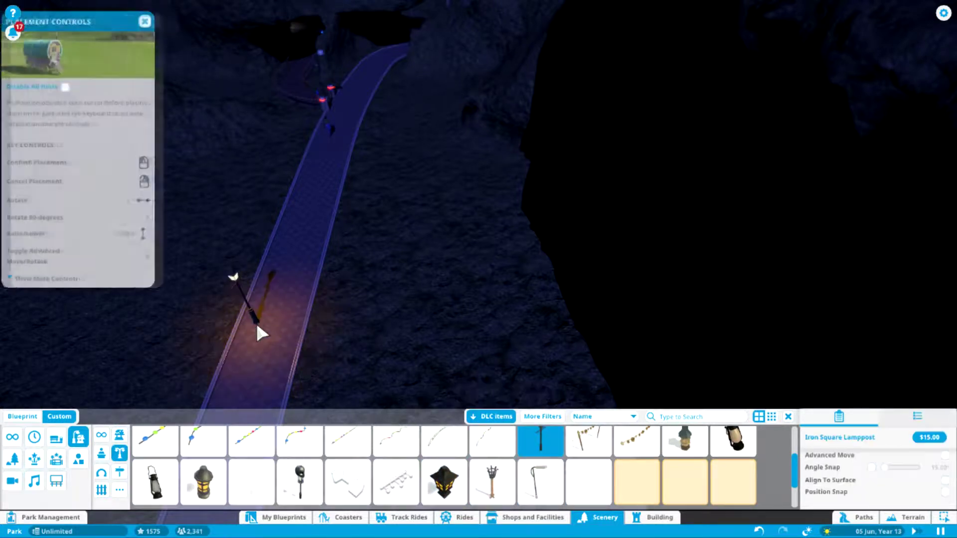
scroll(442, 487, "down", 1)
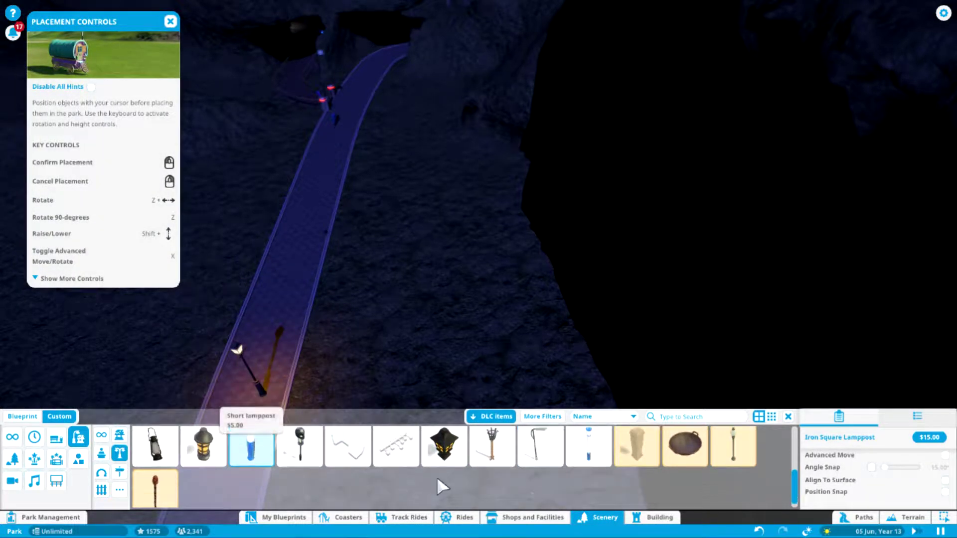
left_click(545, 459)
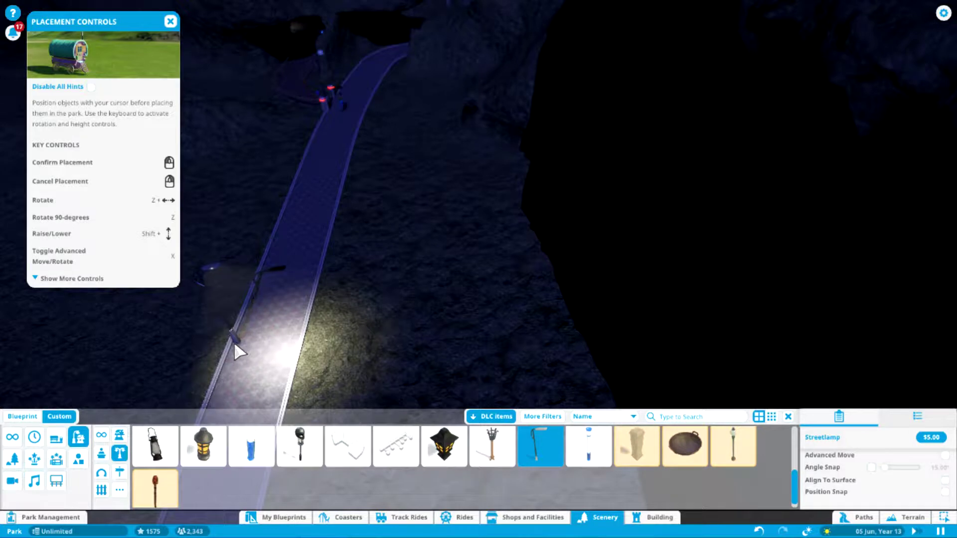
left_click(234, 342)
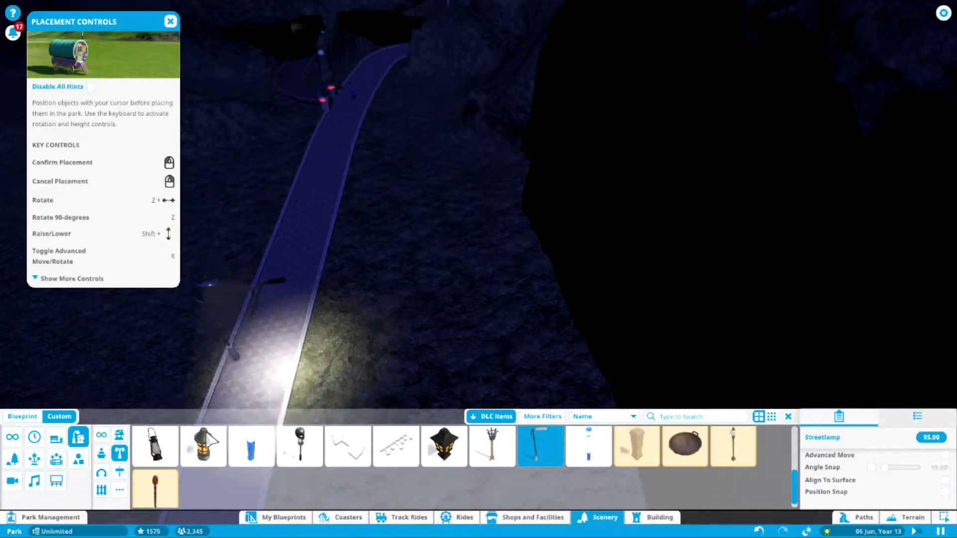
scroll(201, 465, "up", 1)
scroll(187, 478, "down", 1)
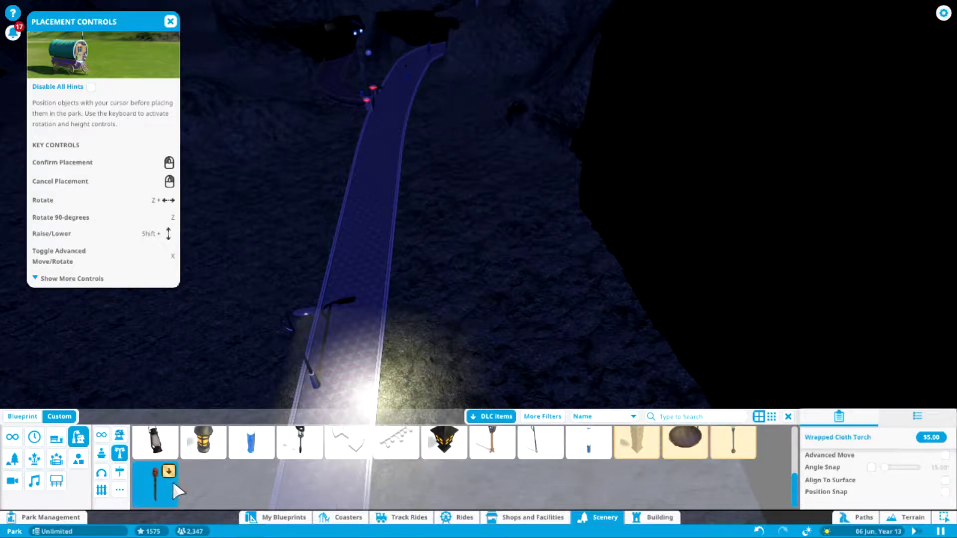
Try placing a Wrapped Cloth Torch at the walkway edge, triggering the Adventure Pack DLC notice.
left_click(173, 481)
scroll(327, 356, "up", 3)
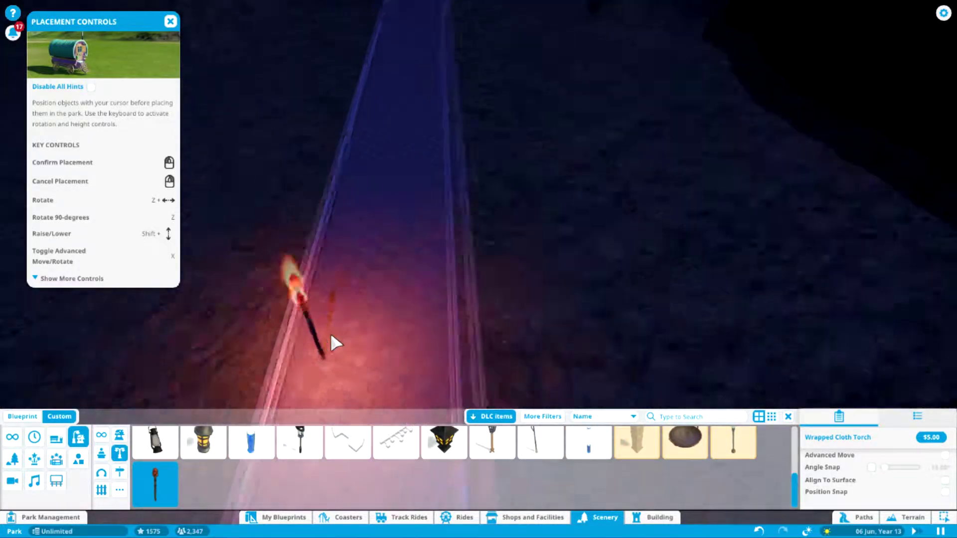
scroll(336, 315, "up", 2)
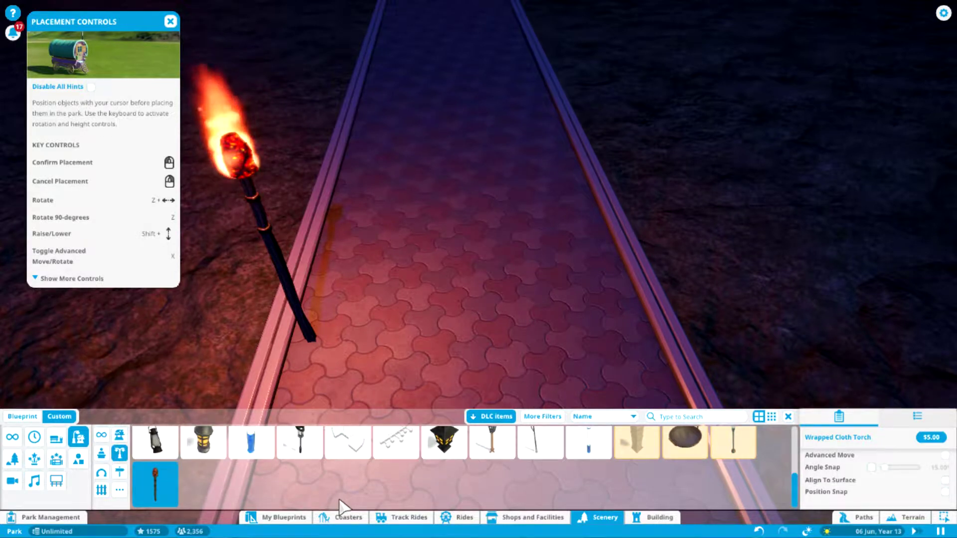
left_click(310, 328)
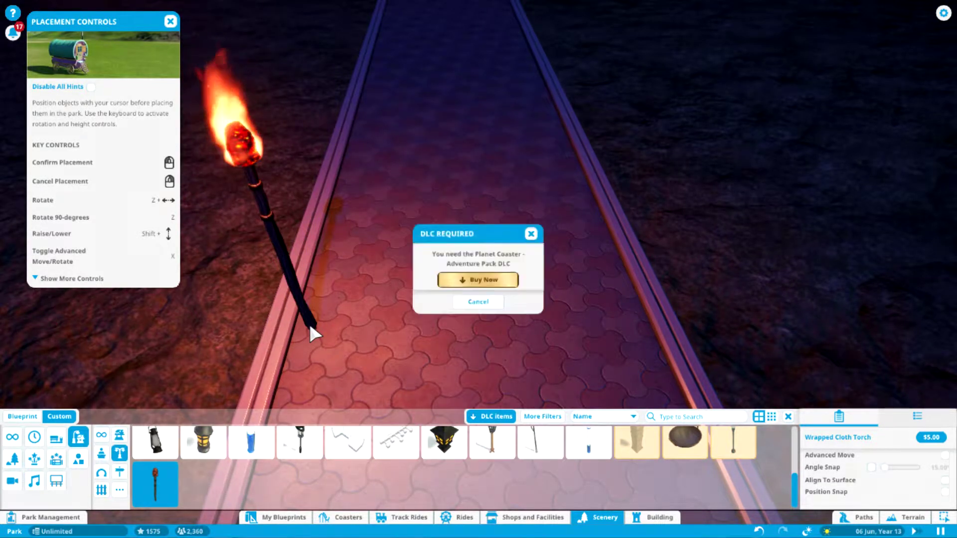
Dismiss the DLC notice, discarding the torch, and bring up the shops and facilities catalogue.
left_click(532, 236)
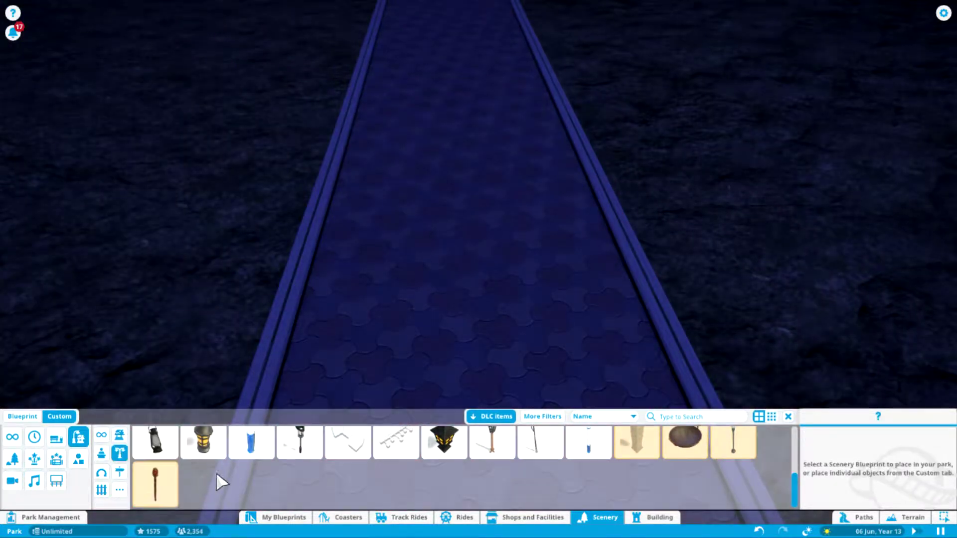
scroll(216, 479, "up", 2)
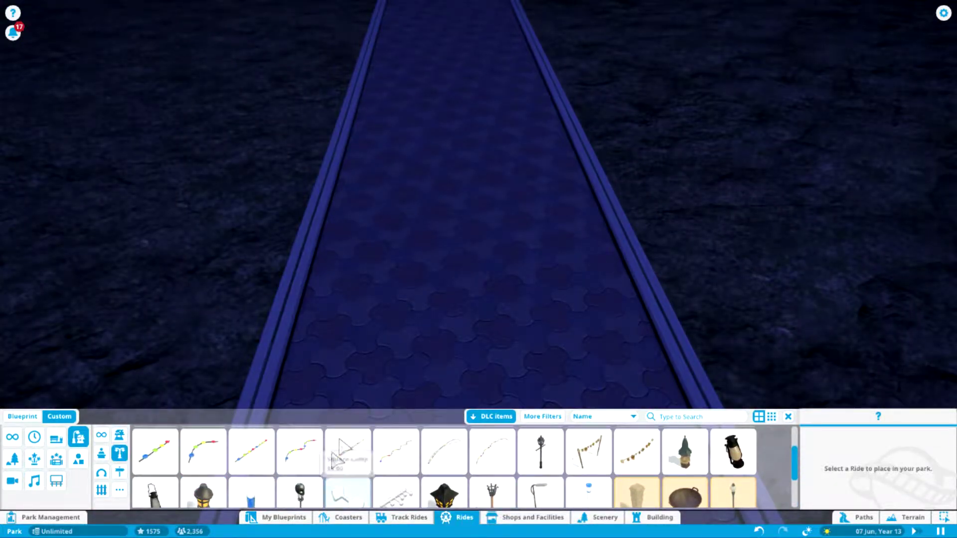
scroll(346, 462, "down", 2)
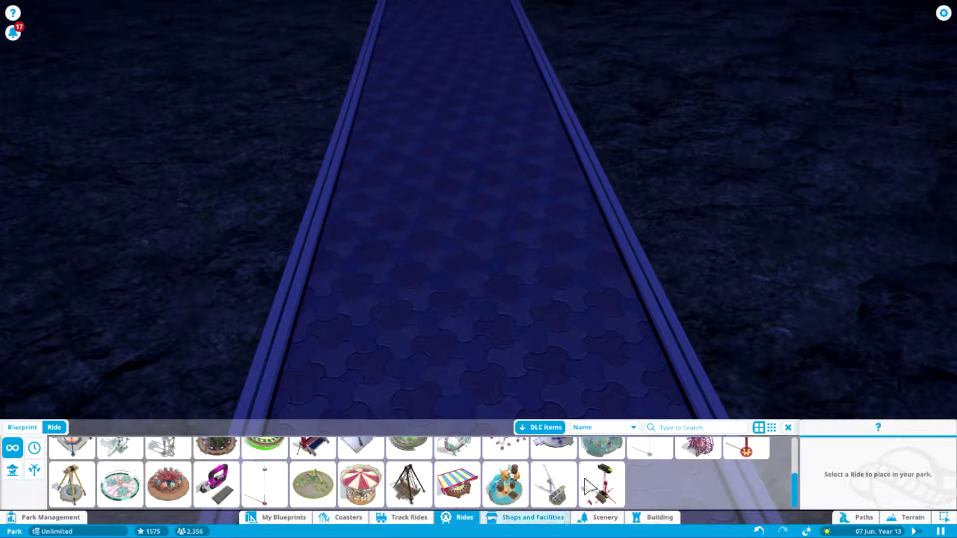
scroll(548, 434, "up", 1)
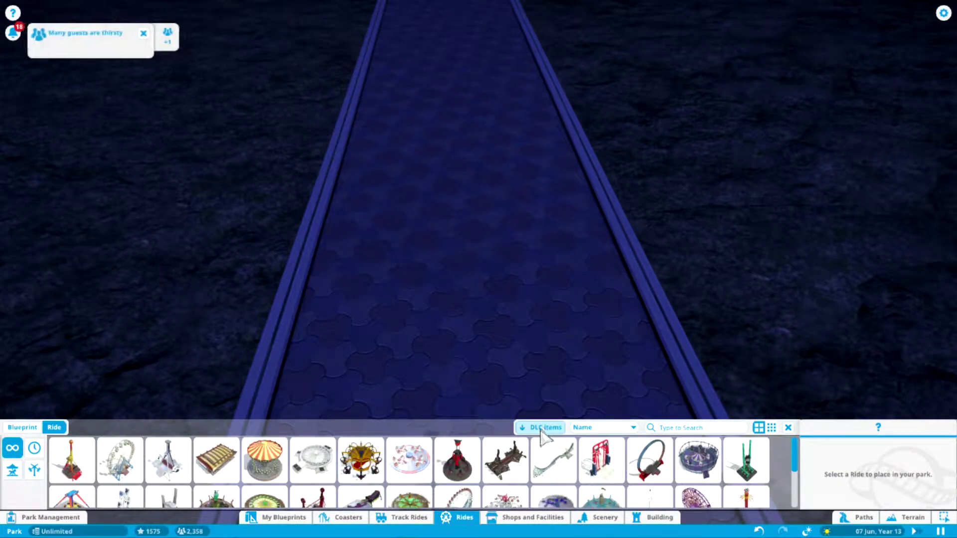
scroll(544, 448, "down", 2)
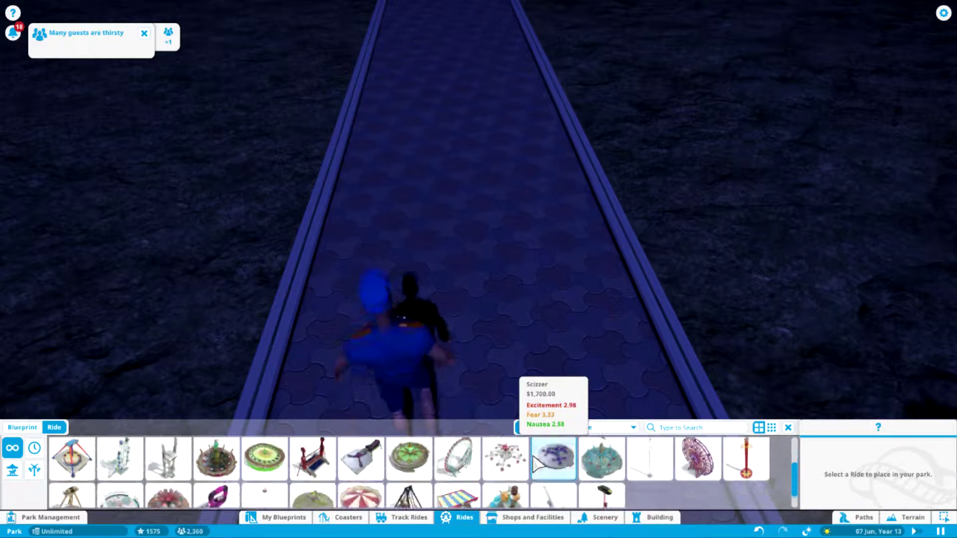
left_click(541, 517)
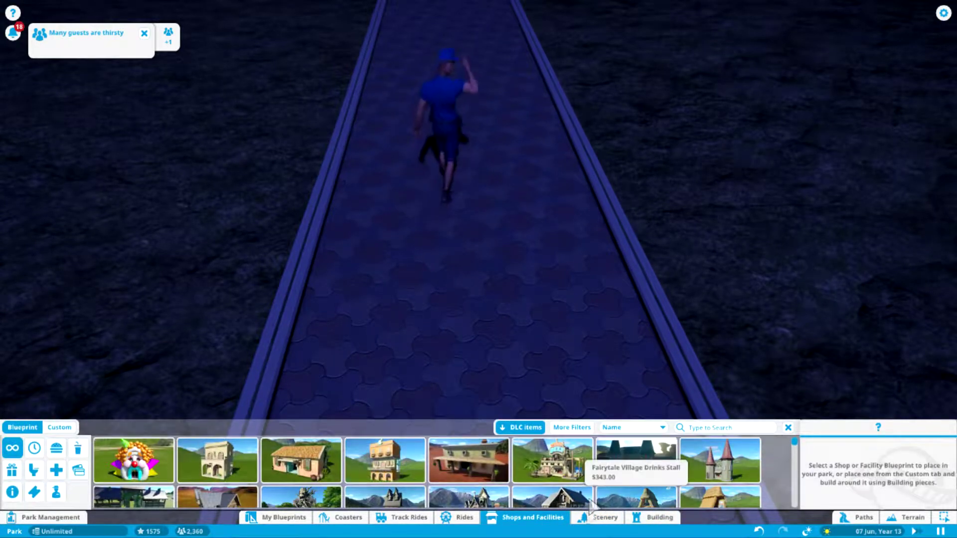
Preview Wrapped Cloth Torch, Square Lantern, Square Lamp, Skull Lamp Post, Fire Bowl and Spooky Lamp Post on the path.
left_click(603, 517)
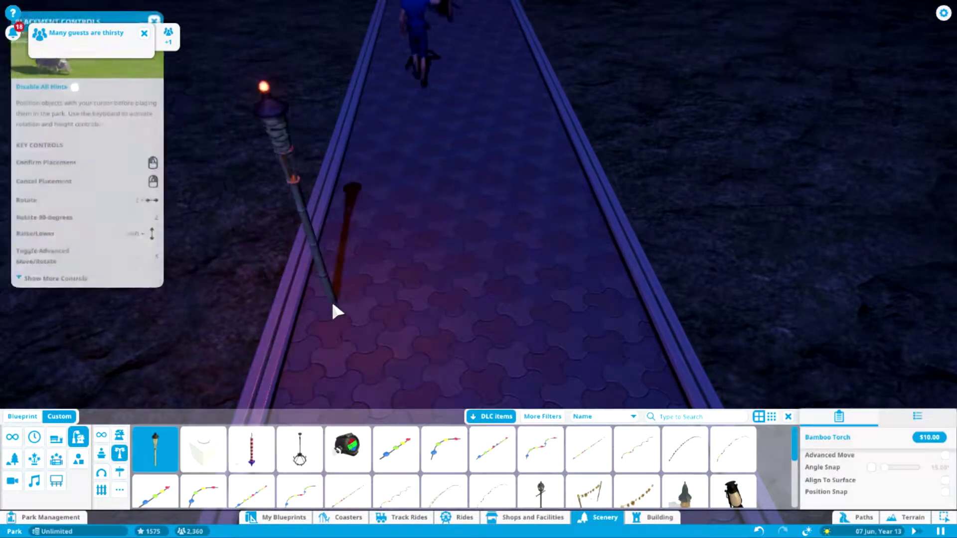
scroll(331, 300, "down", 3)
scroll(196, 470, "down", 5)
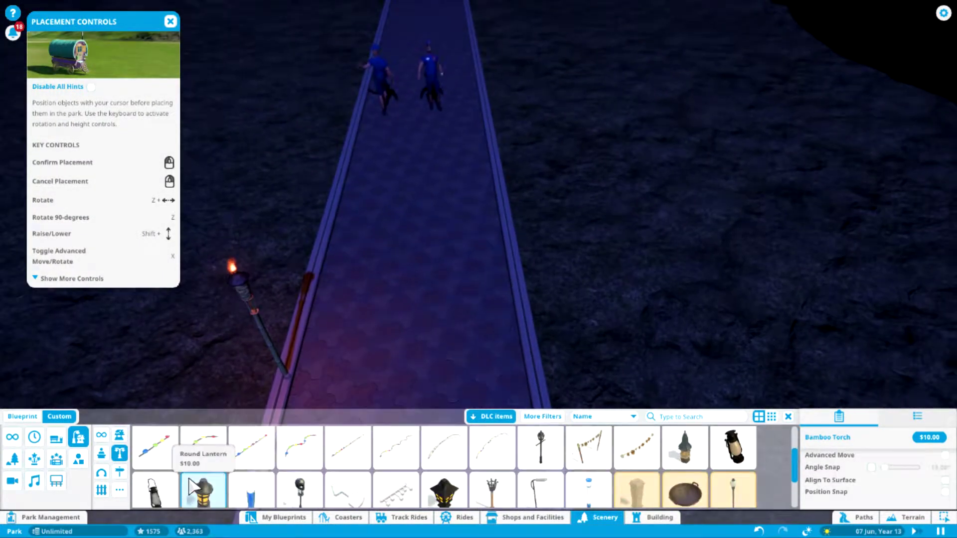
left_click(176, 488)
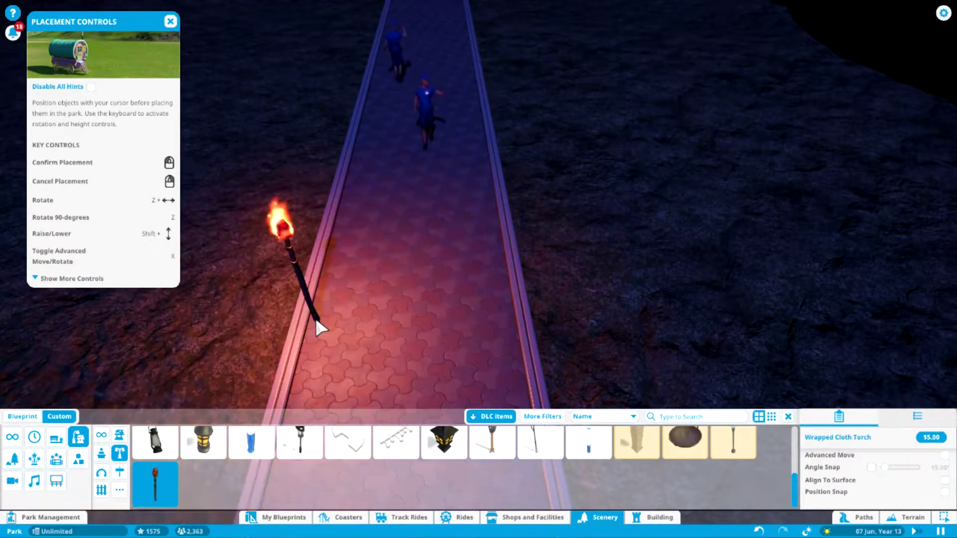
scroll(404, 272, "up", 3)
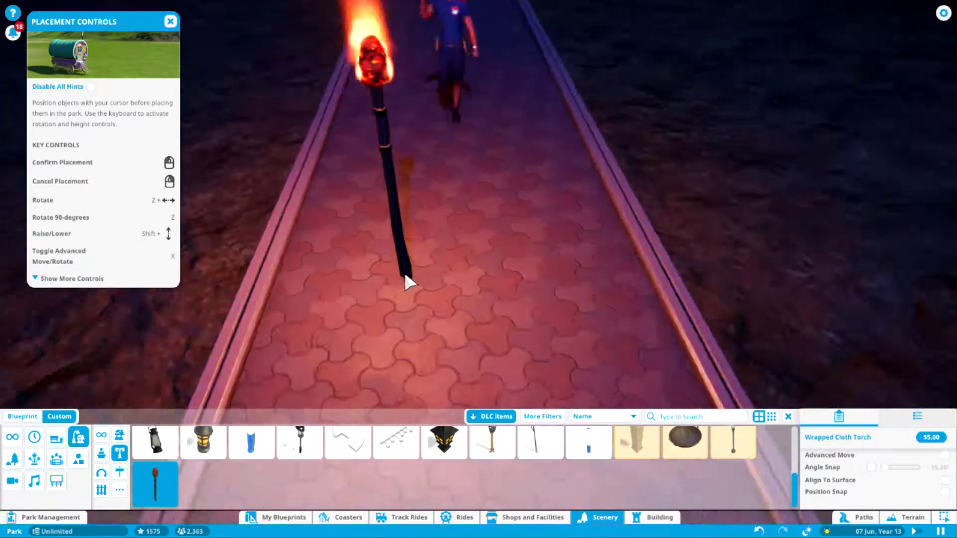
scroll(407, 268, "down", 3)
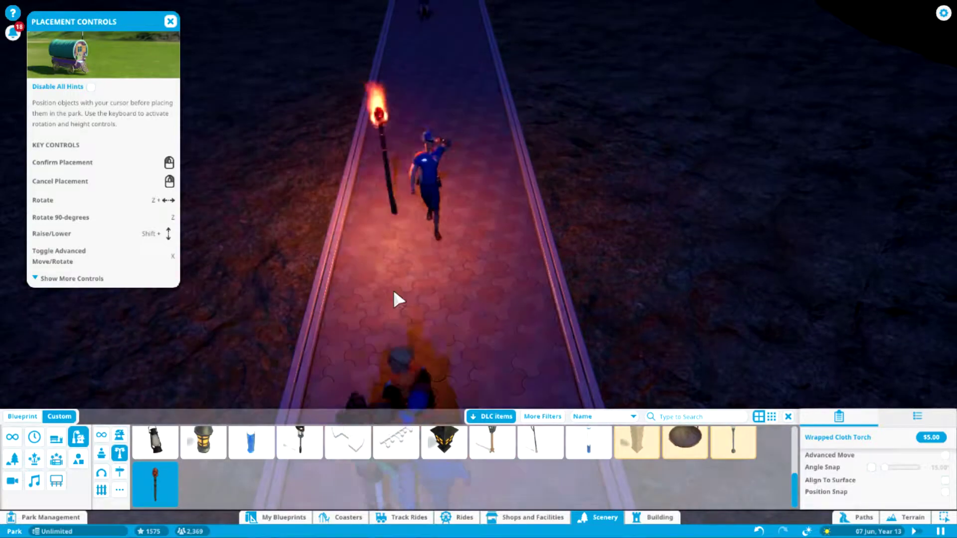
scroll(464, 351, "down", 2)
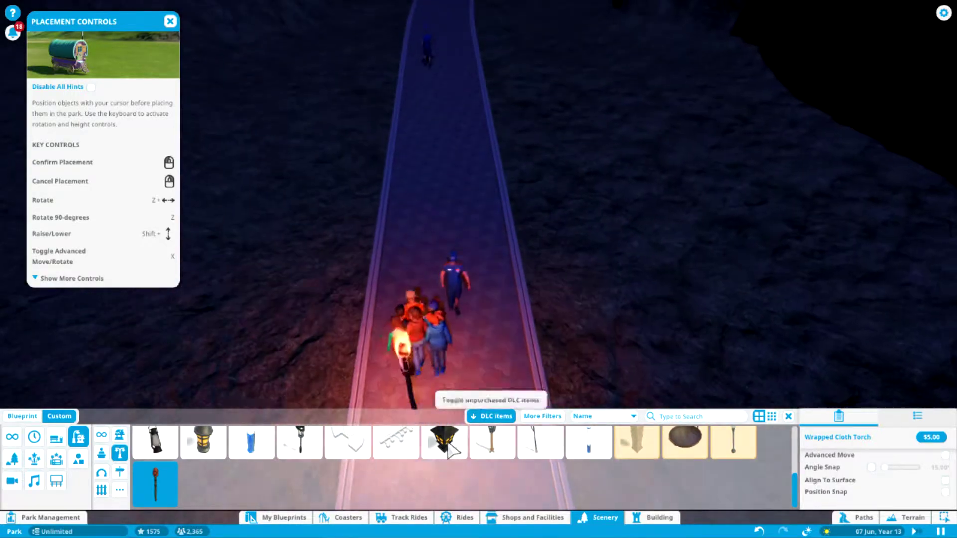
left_click(448, 442)
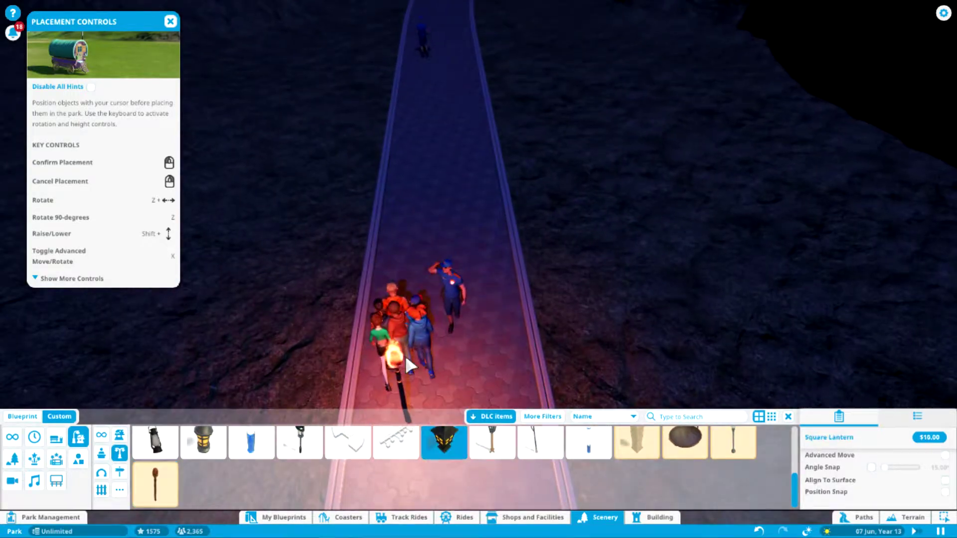
left_click(348, 443)
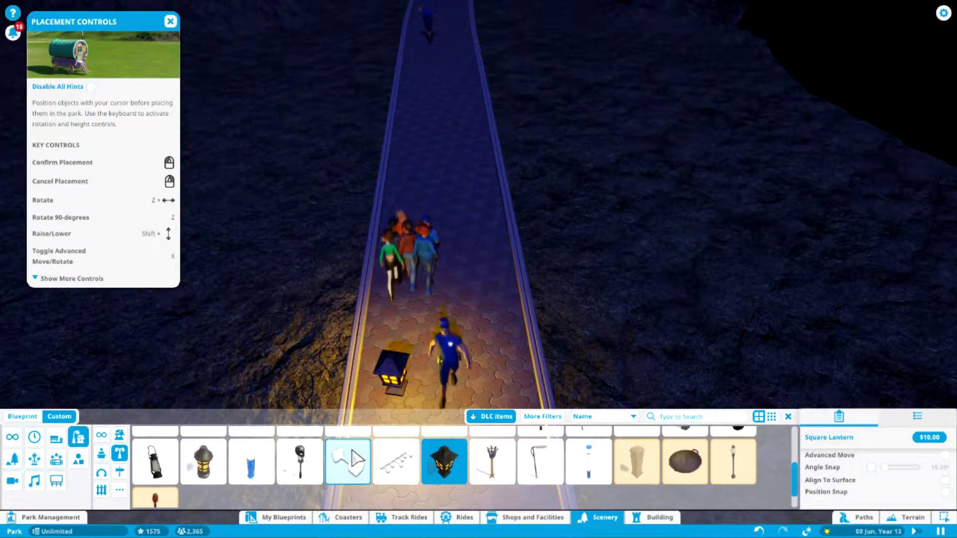
scroll(314, 481, "up", 1)
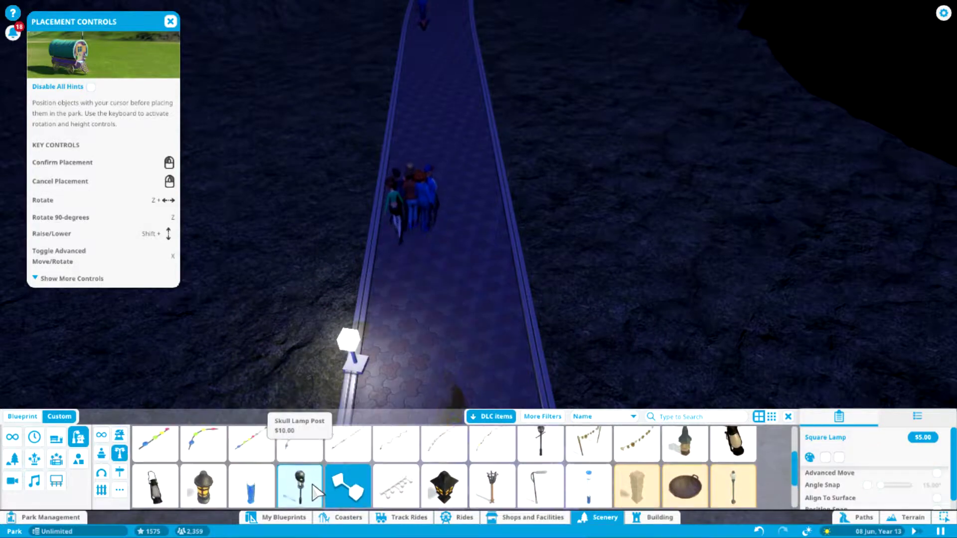
left_click(298, 488)
scroll(366, 344, "up", 3)
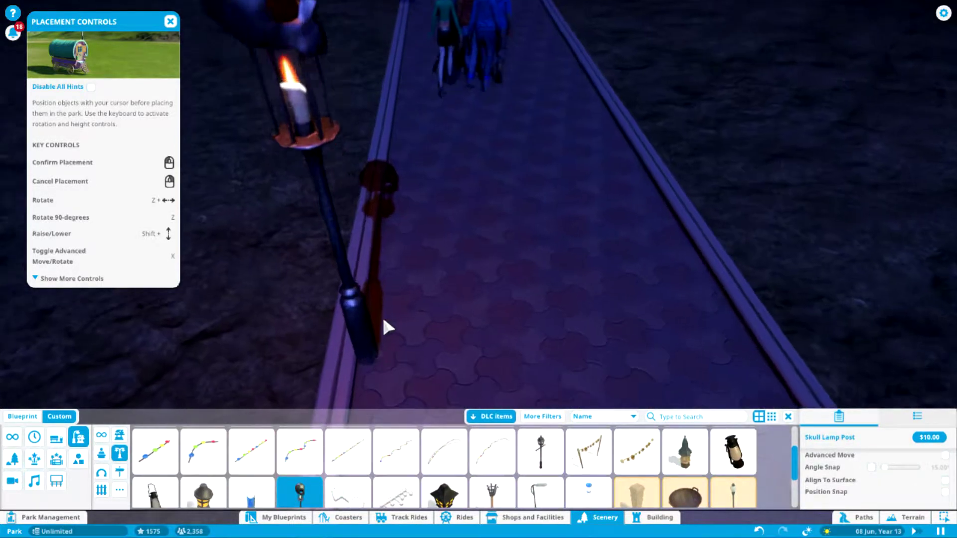
scroll(382, 315, "down", 3)
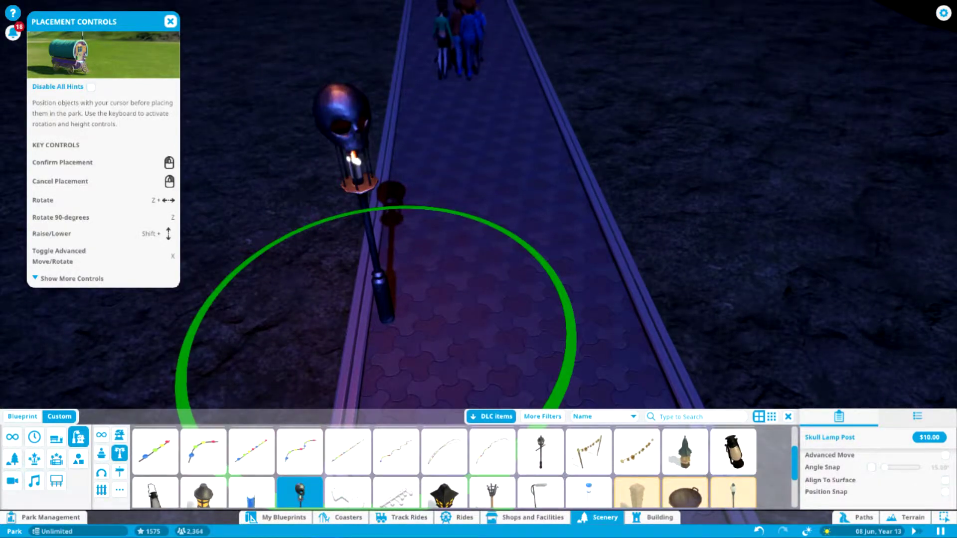
scroll(613, 471, "down", 1)
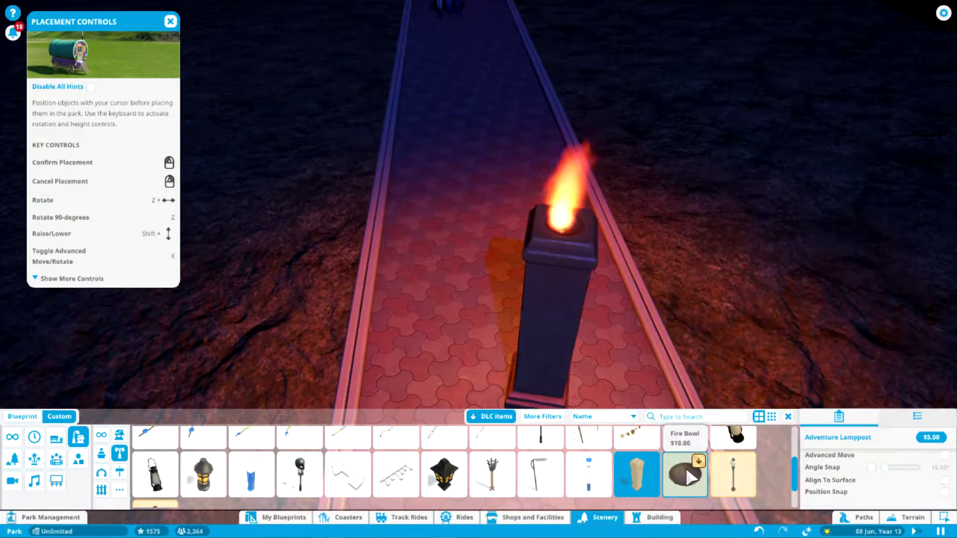
left_click(689, 477)
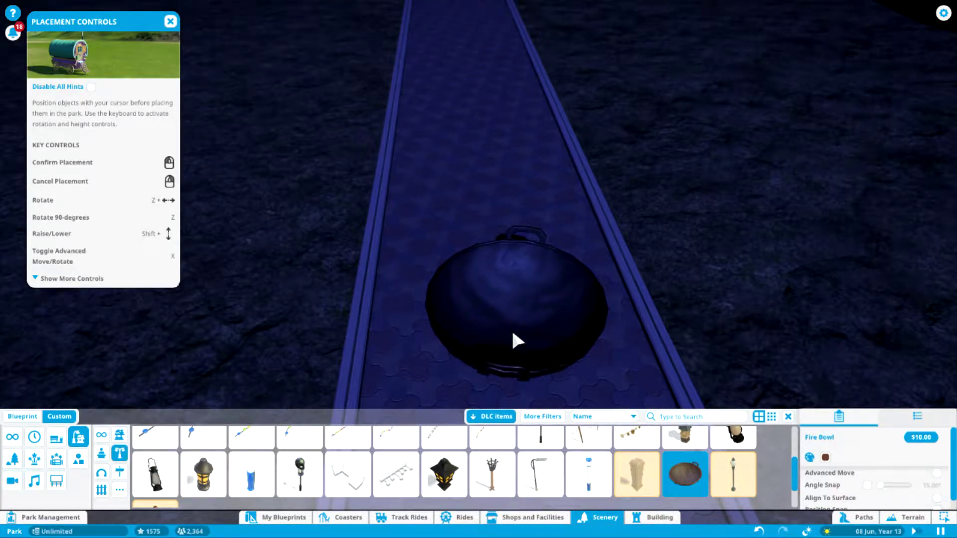
left_click(734, 473)
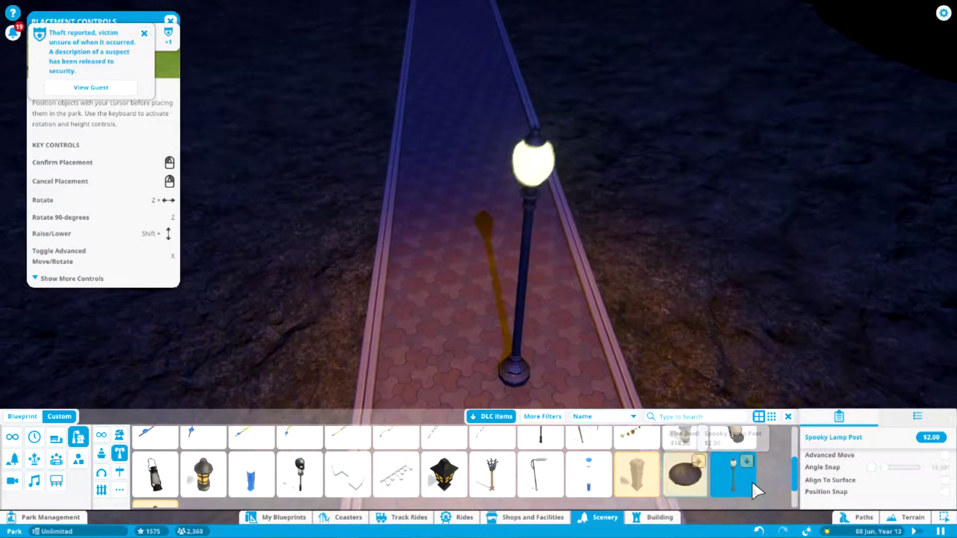
mouse_move(650, 462)
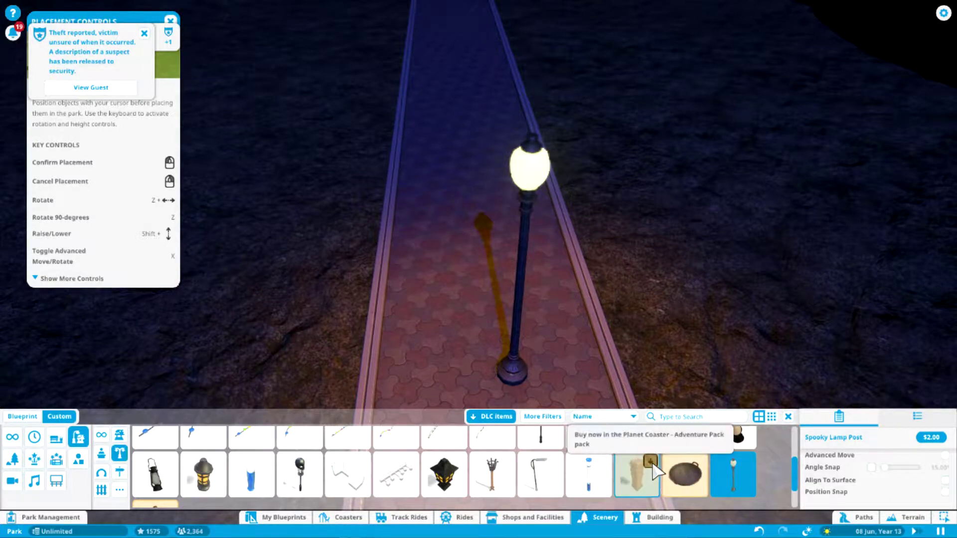
scroll(653, 470, "down", 1)
left_click(154, 490)
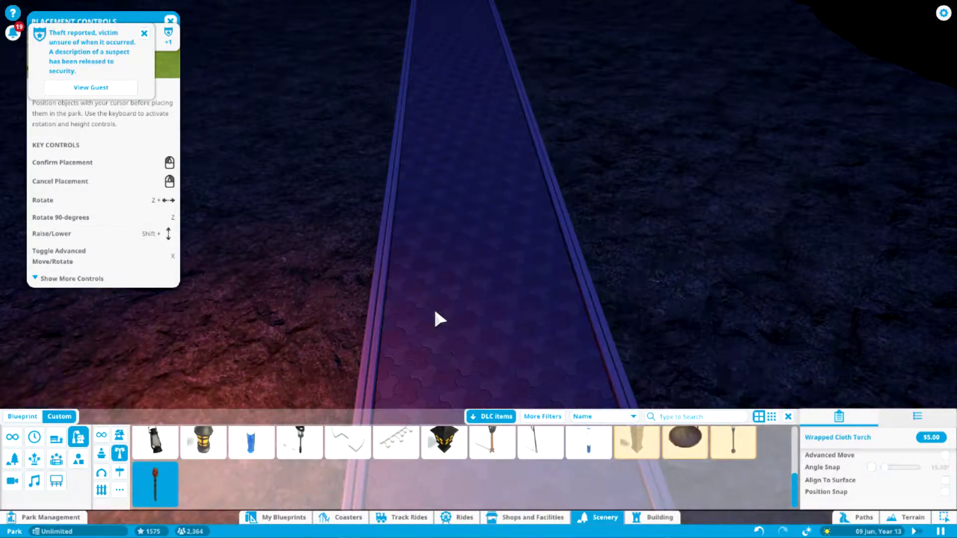
scroll(434, 309, "up", 2)
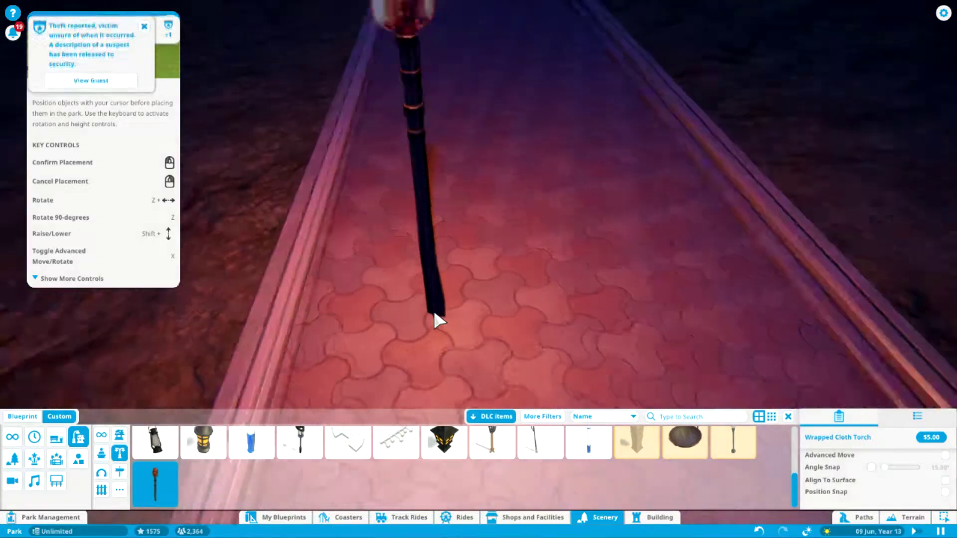
scroll(435, 314, "down", 5)
scroll(196, 464, "up", 1)
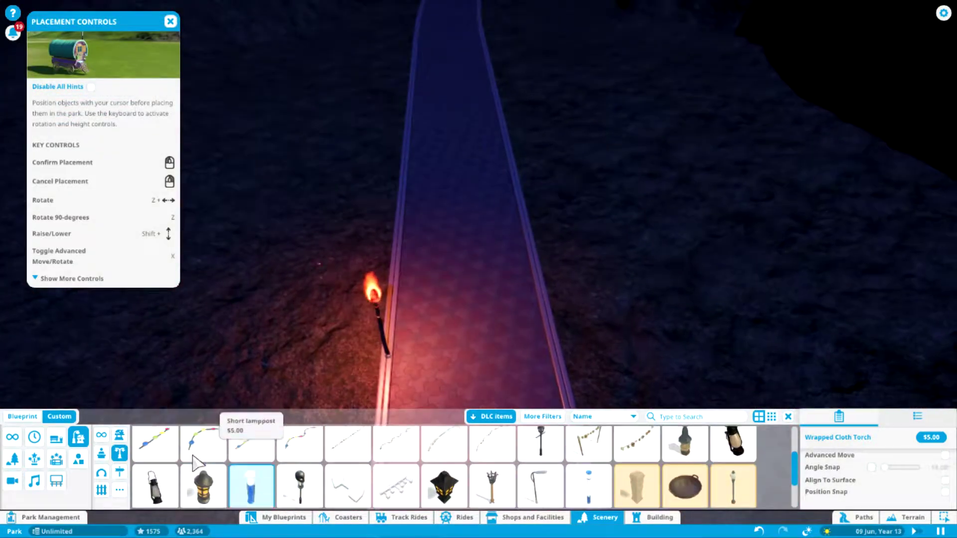
scroll(196, 462, "up", 1)
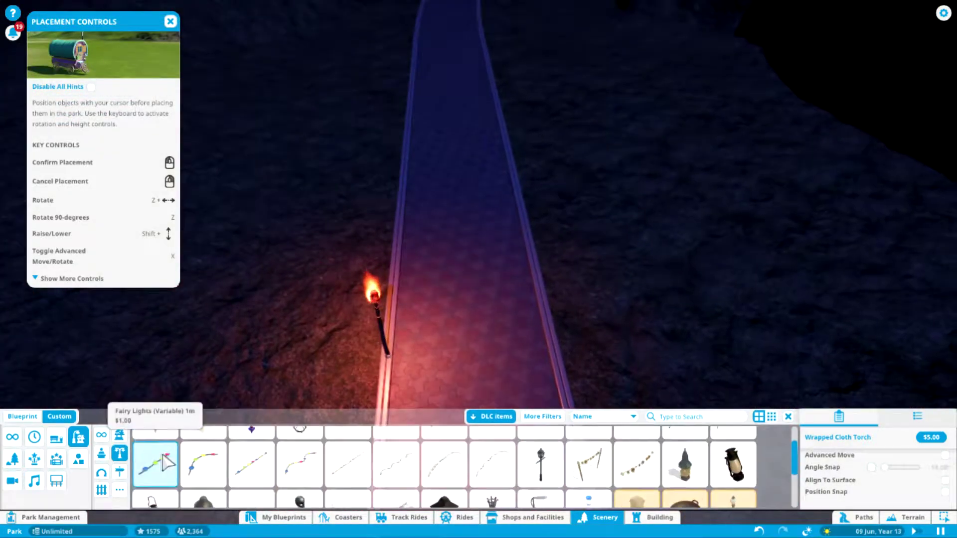
Place a Bamboo Torch on the path, then pick the Iron Square Lamppost.
left_click(155, 448)
scroll(438, 283, "up", 2)
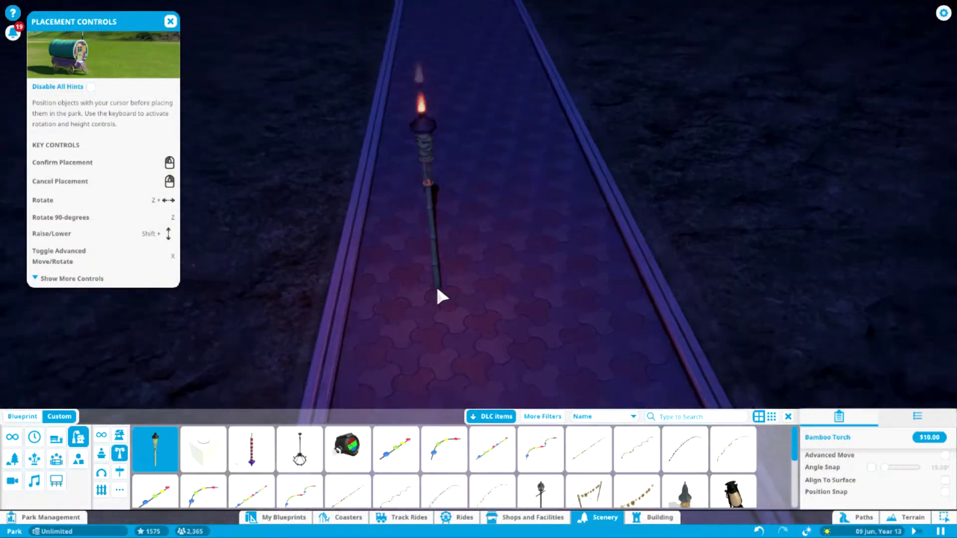
left_click(448, 292)
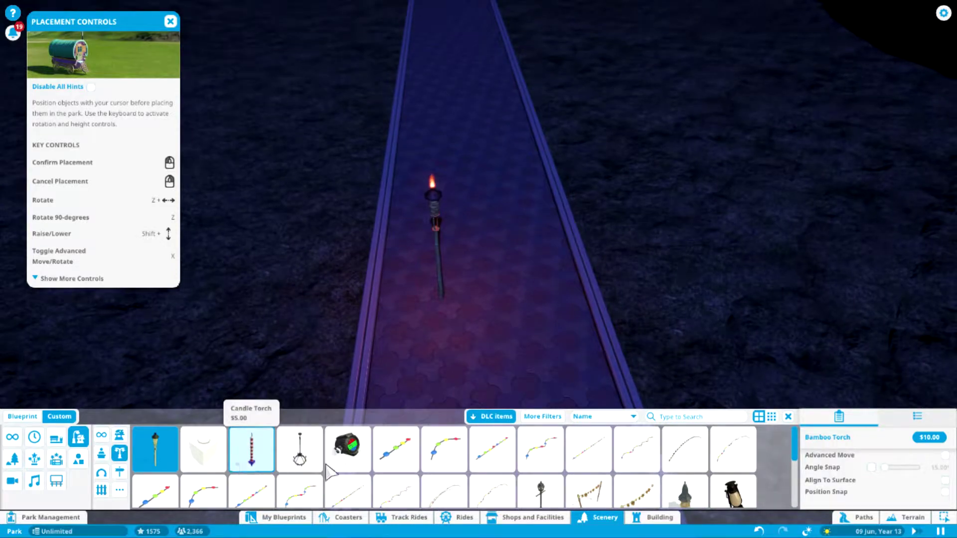
scroll(254, 460, "down", 2)
left_click(541, 457)
scroll(434, 298, "up", 3)
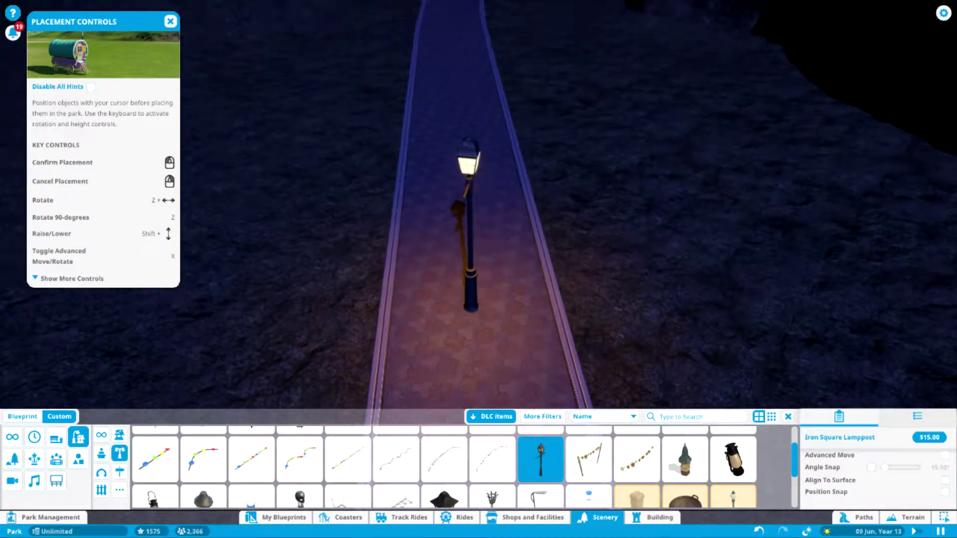
scroll(435, 298, "up", 3)
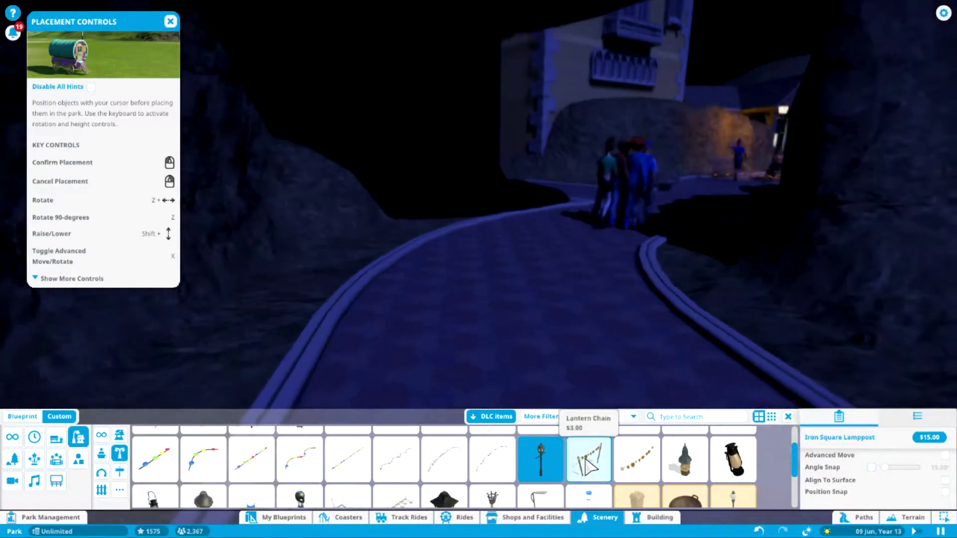
Reselect the Iron Square Lamppost and place one lit on the rock beside the cave path.
left_click(589, 458)
left_click(544, 458)
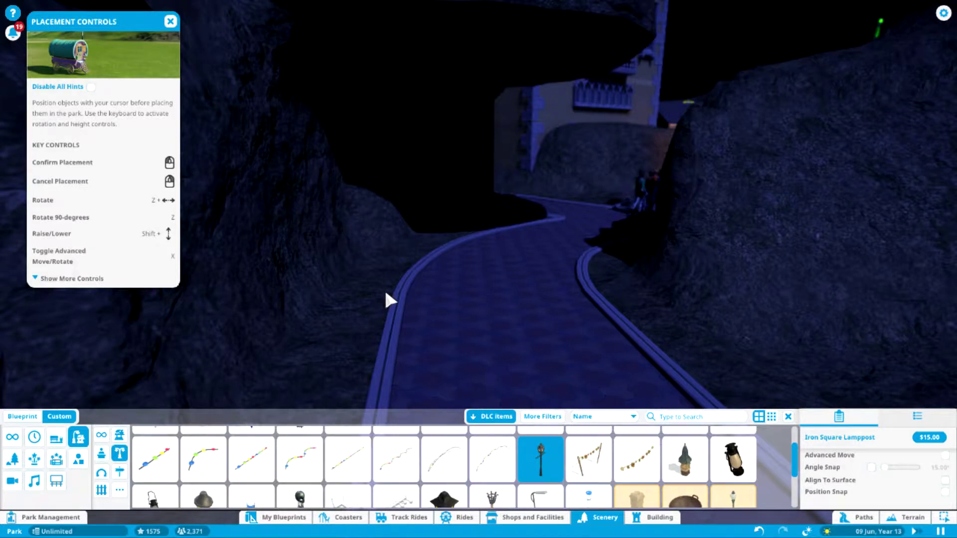
scroll(386, 300, "down", 5)
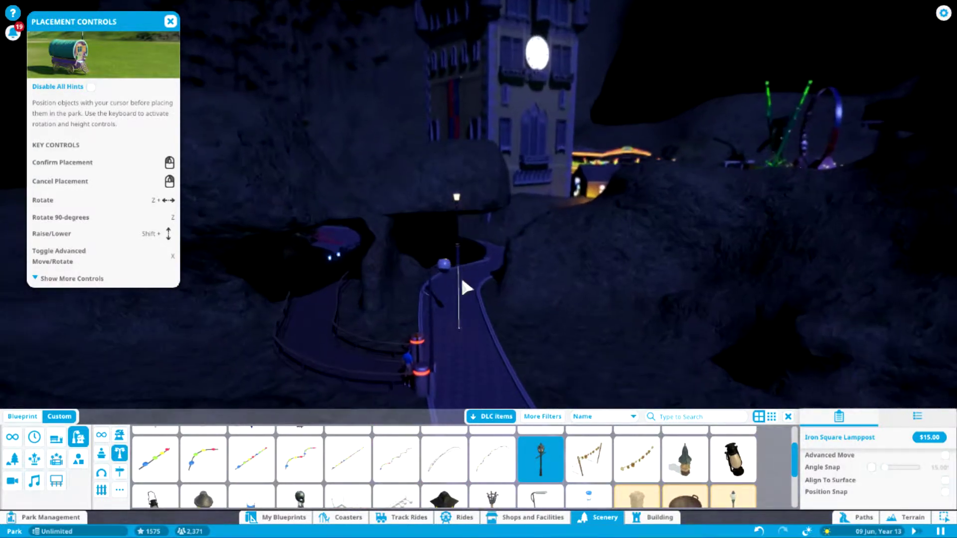
left_click(587, 396)
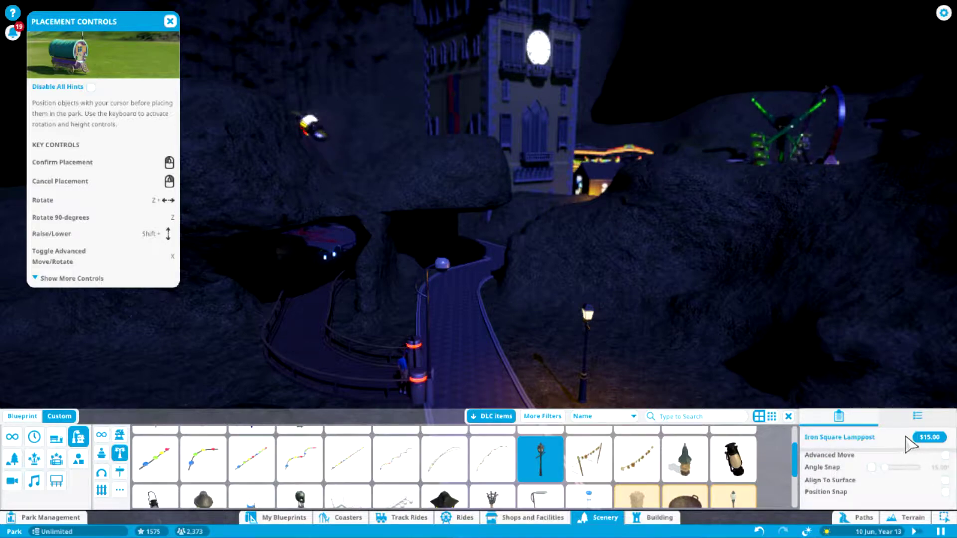
scroll(449, 325, "up", 3)
scroll(389, 307, "up", 3)
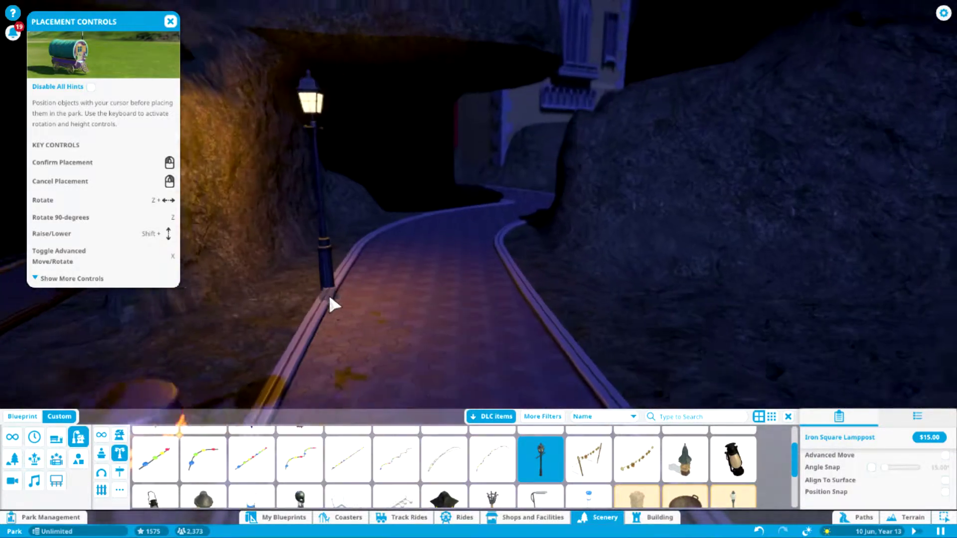
Place height-adjusted lampposts at the left and right edges of the tunnel path.
key("shift")
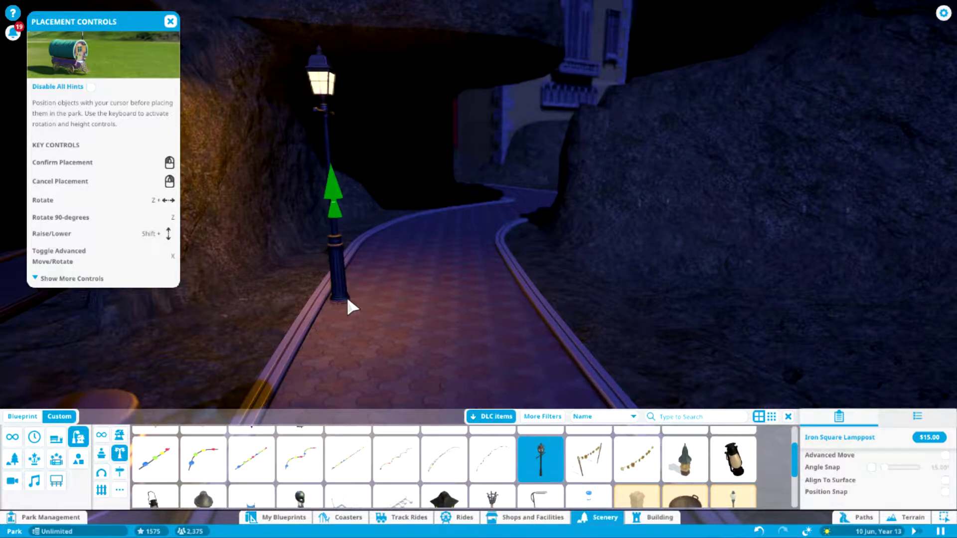
left_click(347, 294)
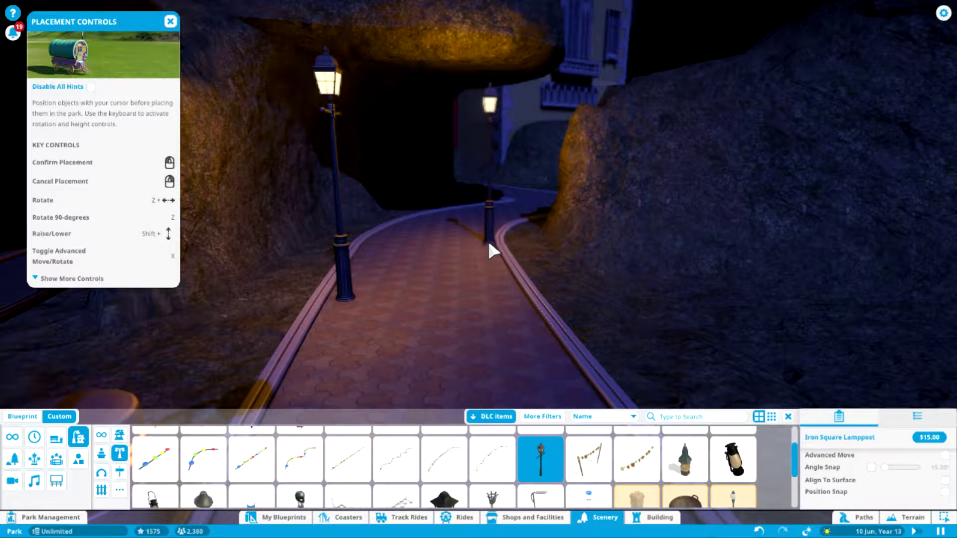
left_click(487, 239)
scroll(415, 246, "down", 3)
scroll(415, 255, "up", 5)
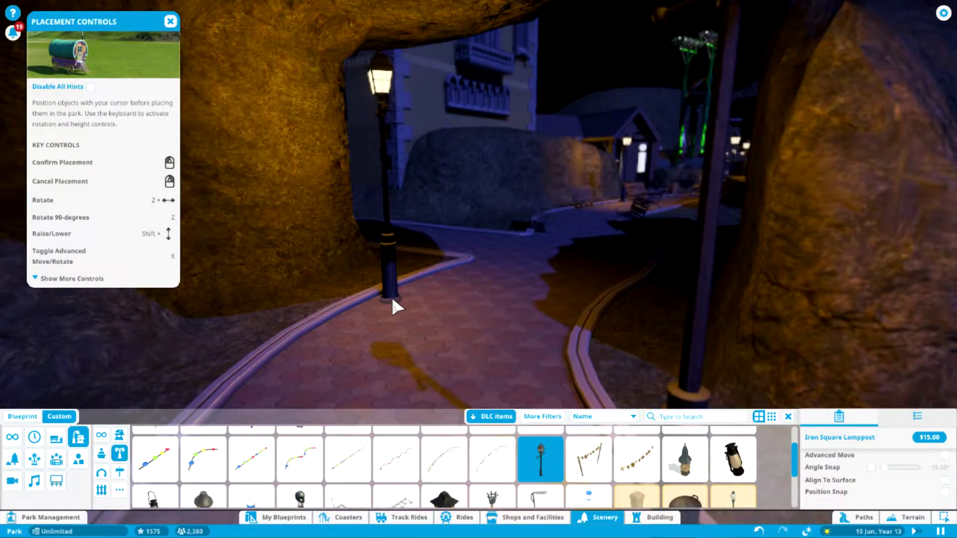
Rotate the next lamppost preview with Z and Q to orient it along the path.
key("z")
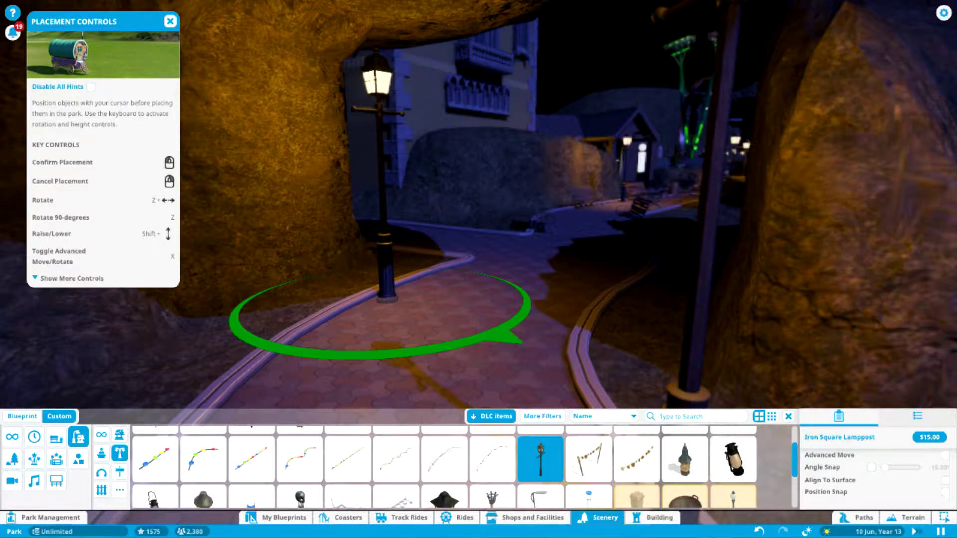
scroll(478, 269, "up", 5)
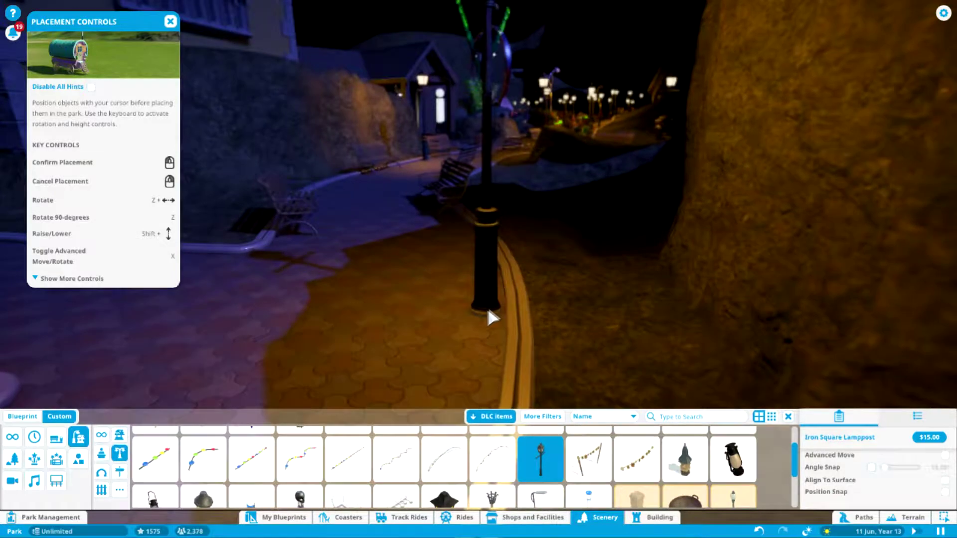
key("z")
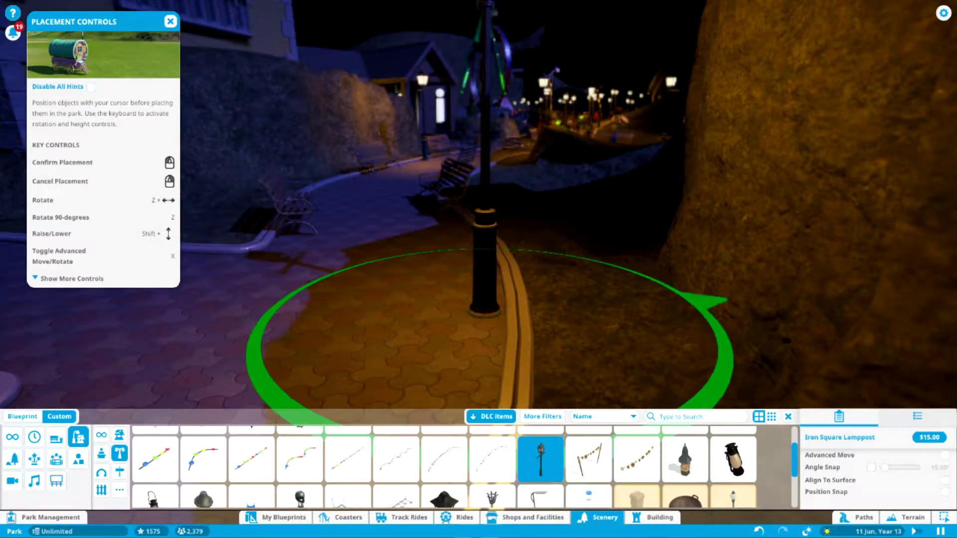
key("q")
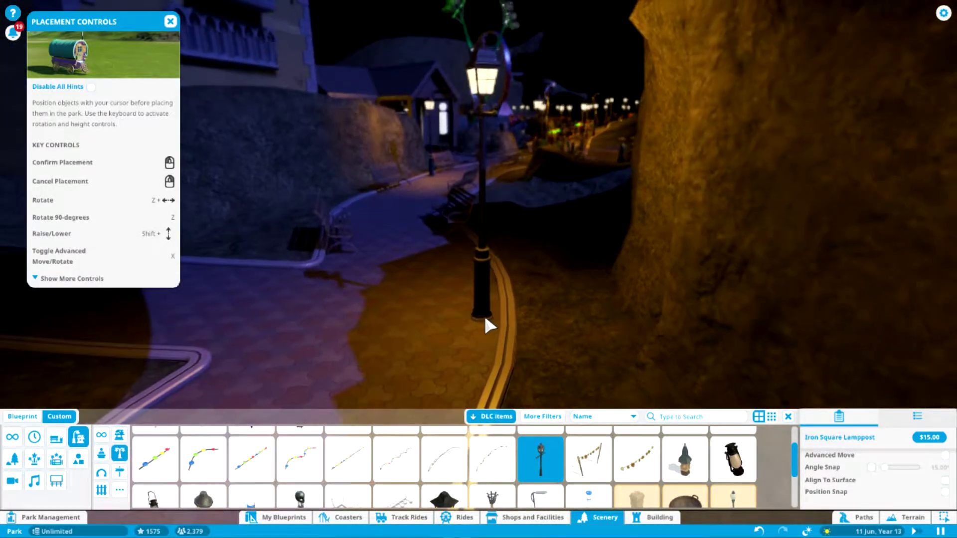
key("z")
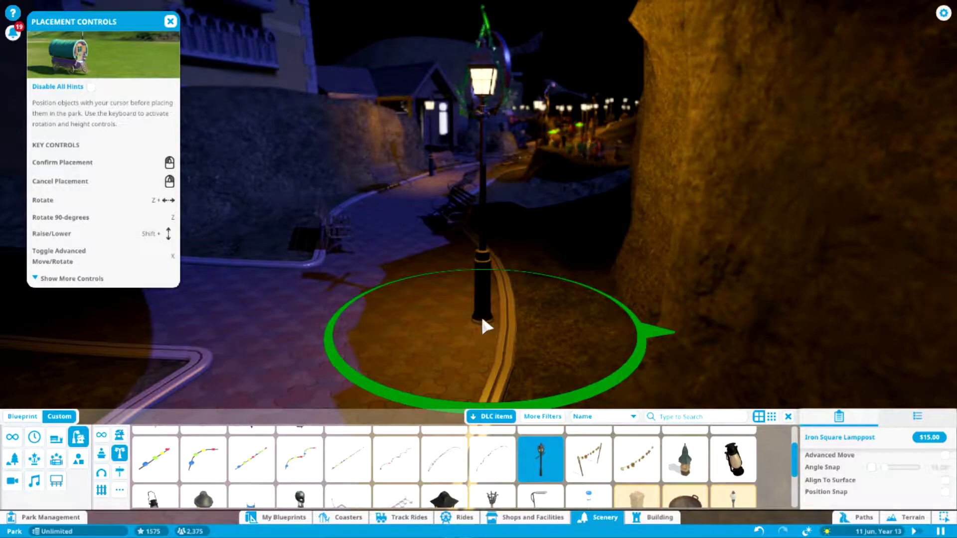
key("q")
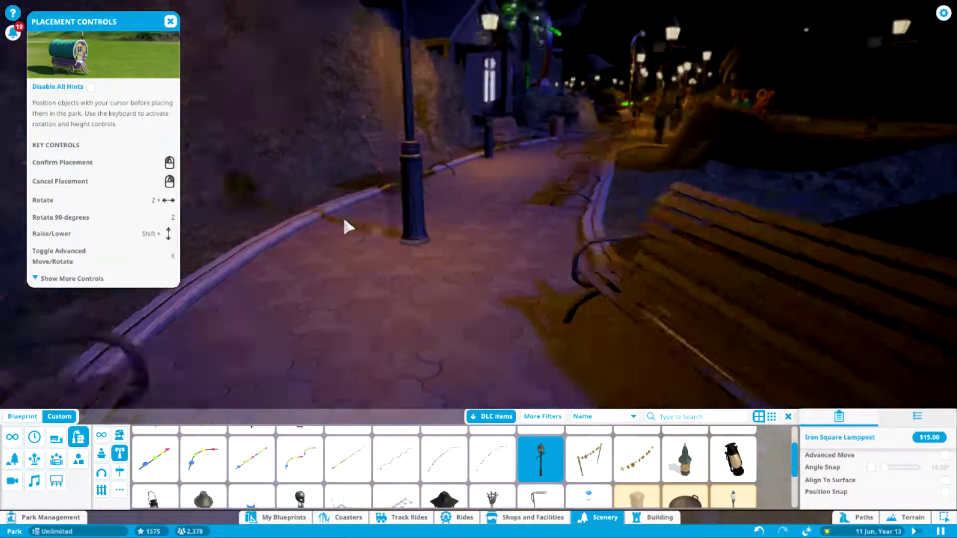
Place two rotated lampposts beside the night path near the benches.
key("s")
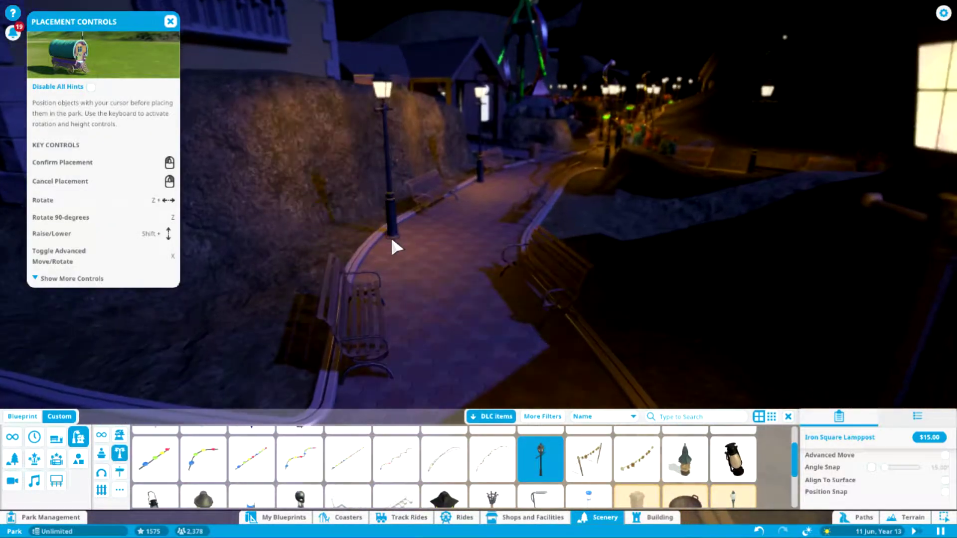
key("z")
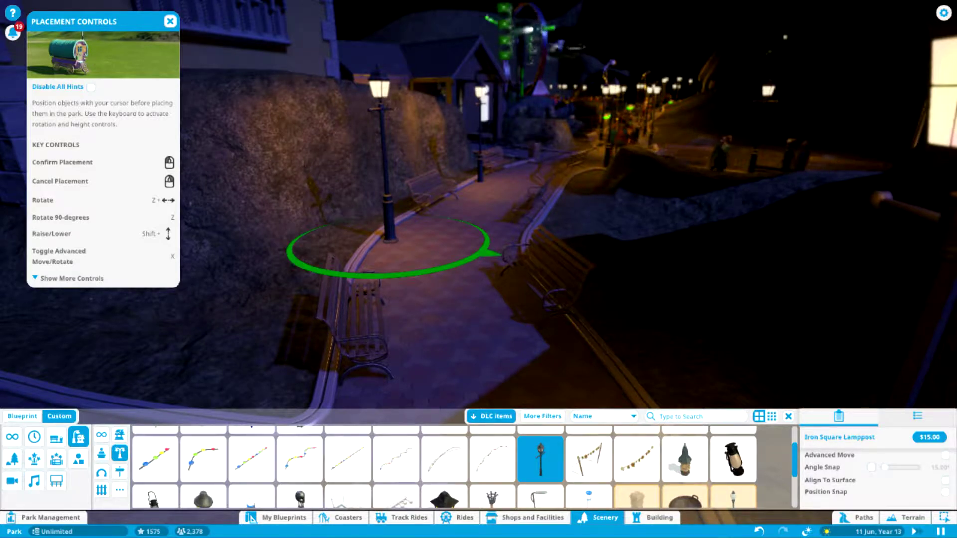
left_click(391, 235)
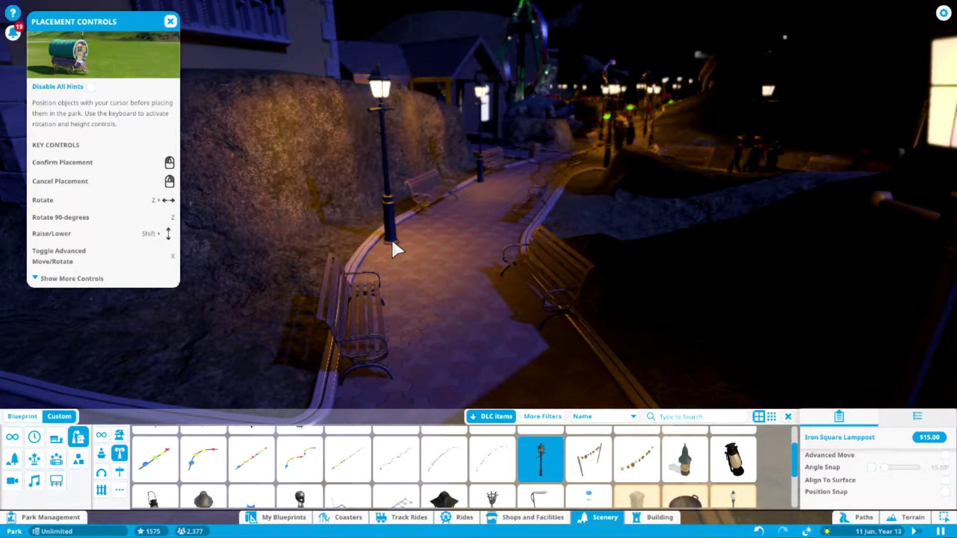
left_click(448, 224)
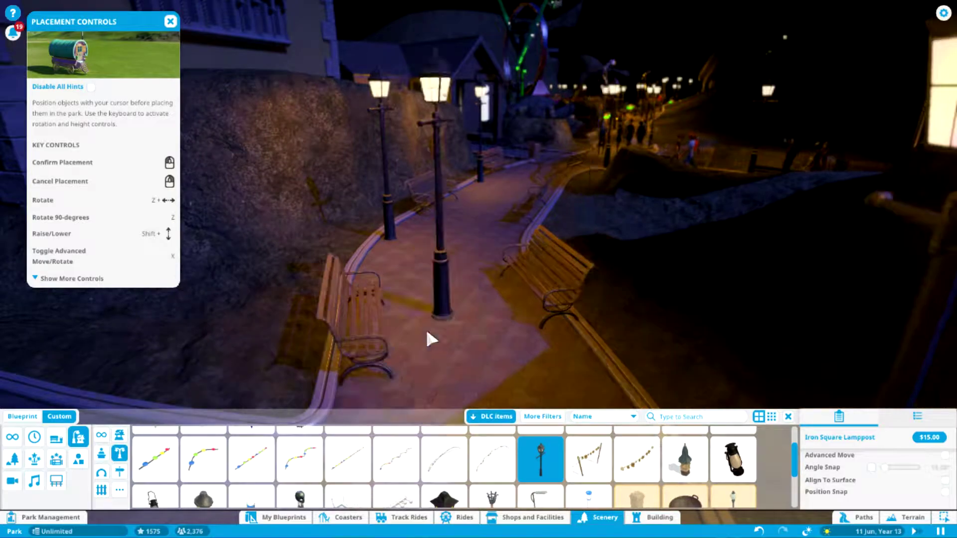
scroll(425, 327, "up", 3)
Move through the tunnel and place a lamppost facing the curving cave path.
key("e")
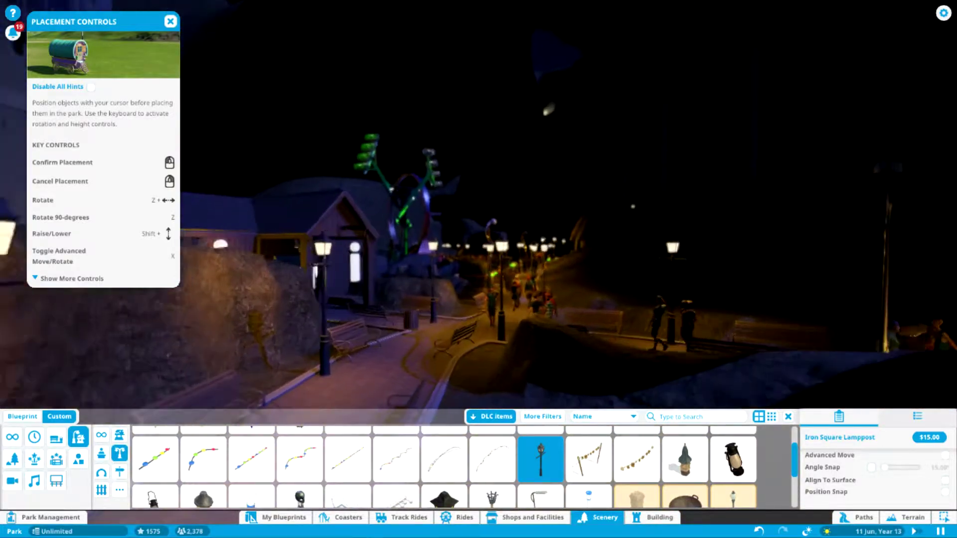
scroll(453, 313, "up", 5)
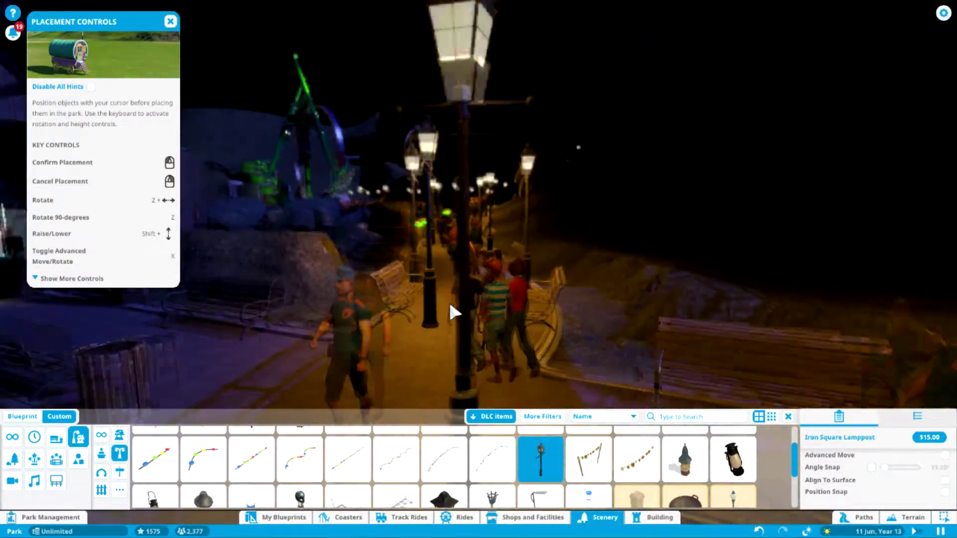
scroll(452, 313, "up", 5)
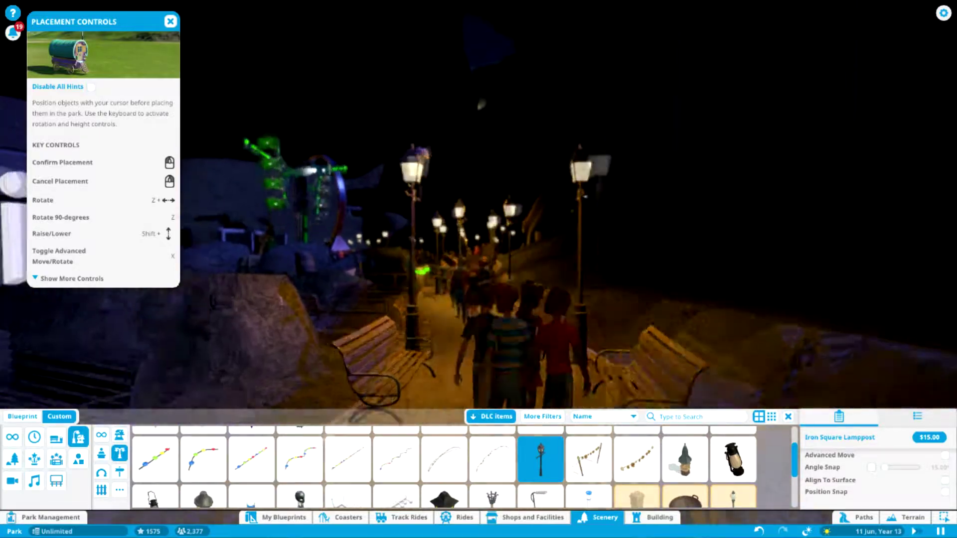
key("w")
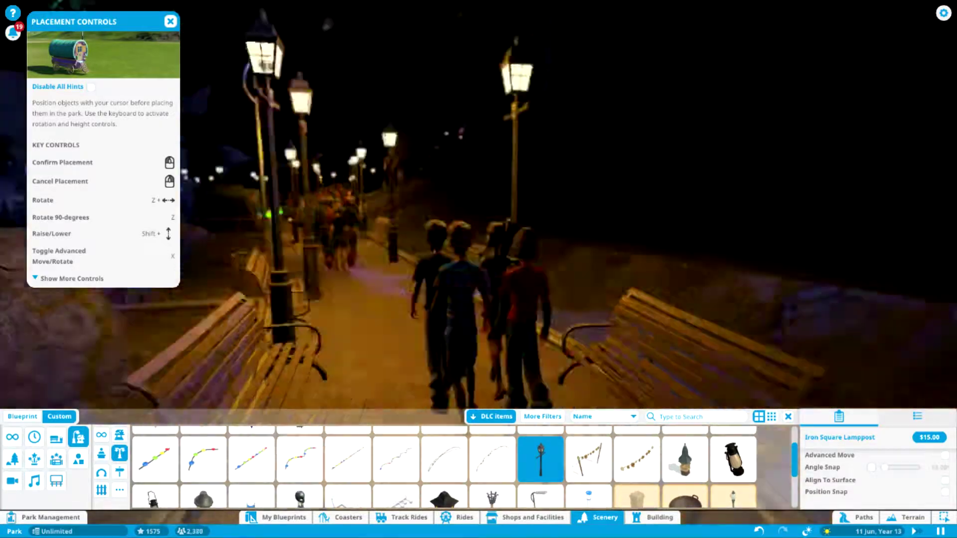
key("w")
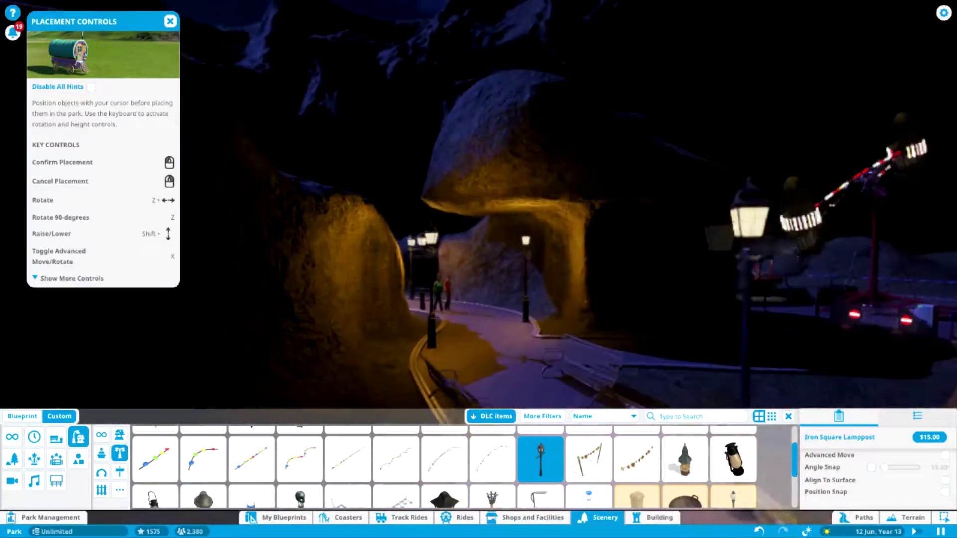
key("w")
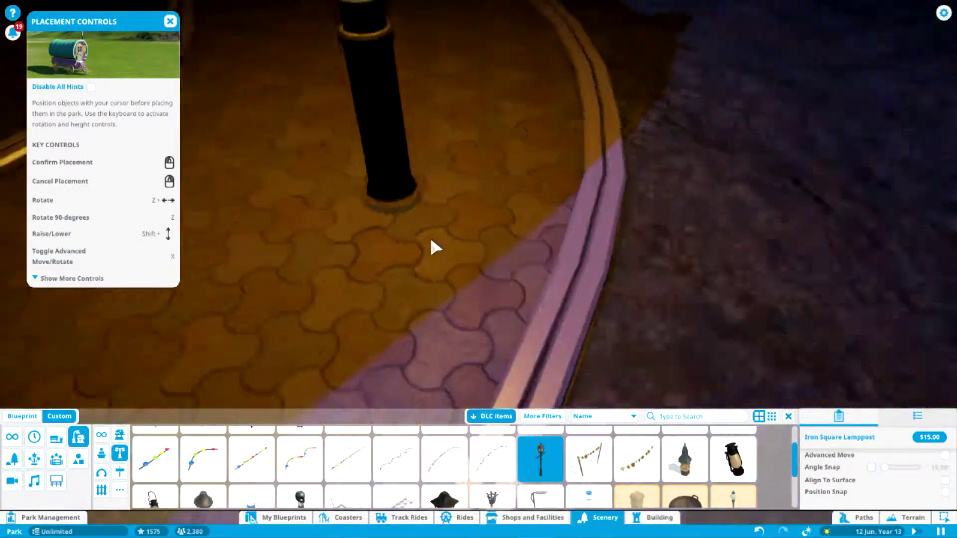
scroll(433, 243, "down", 3)
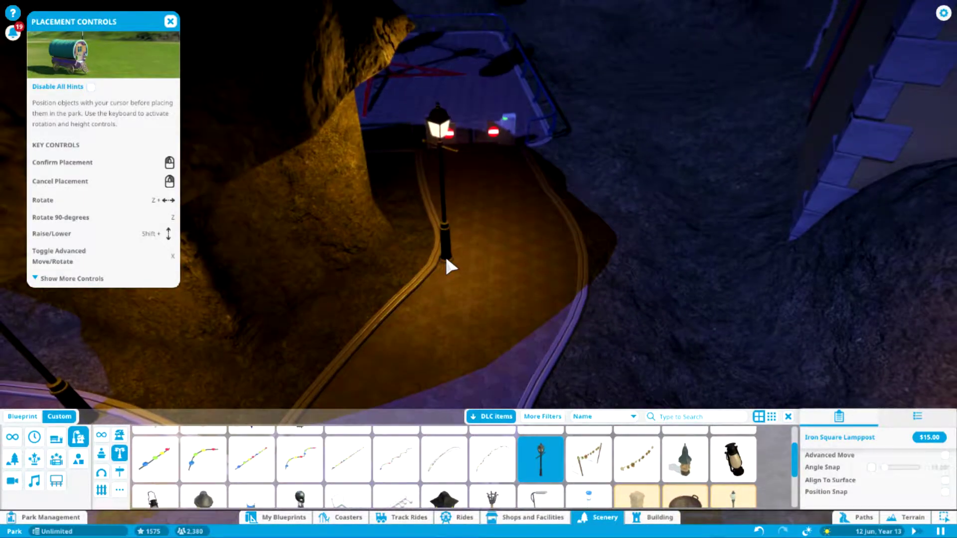
key("x")
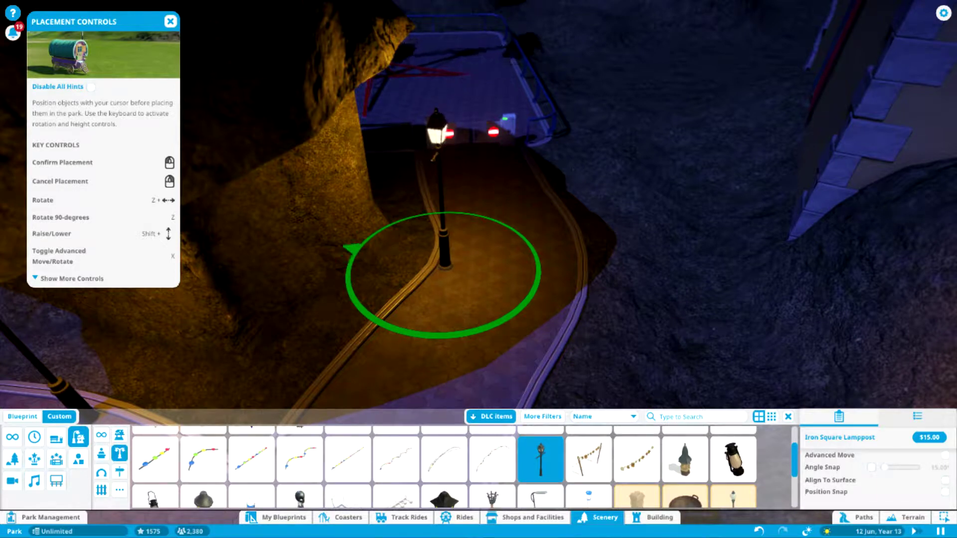
left_click(445, 263)
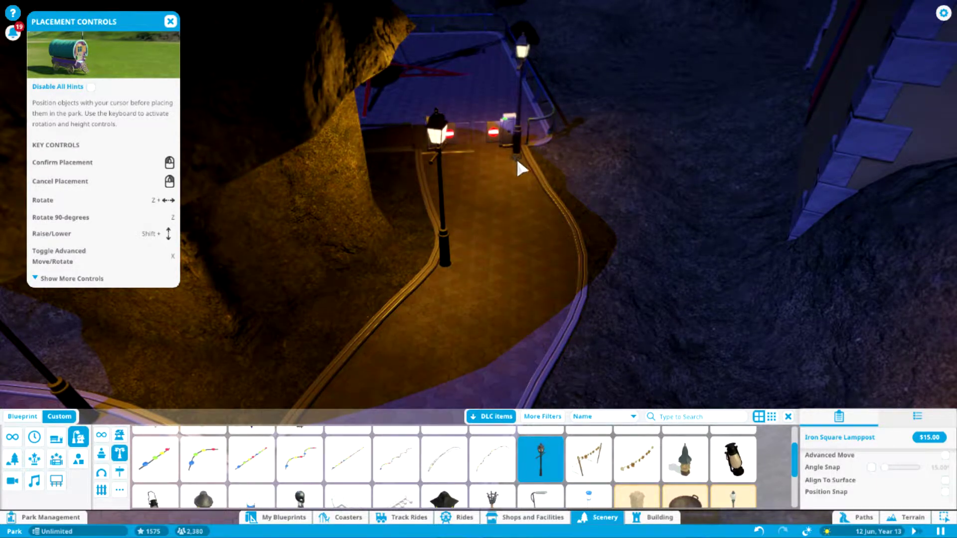
Adjust the next lamppost's height and rotation while moving toward another lit path.
key("shift")
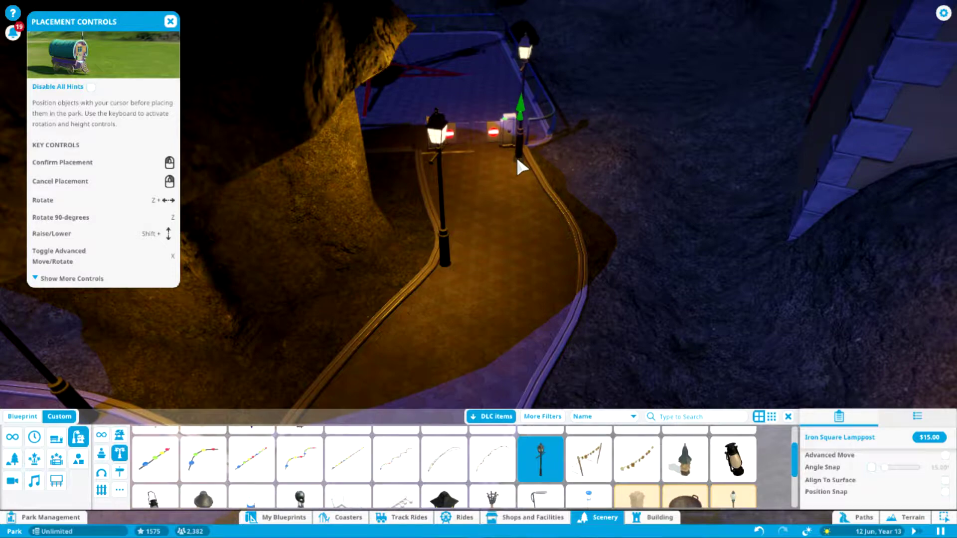
key("z")
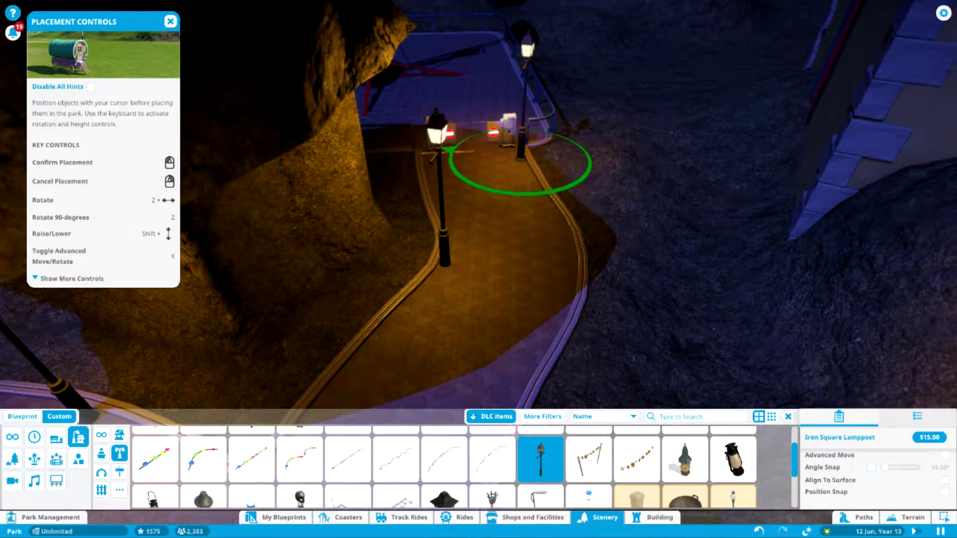
key("w")
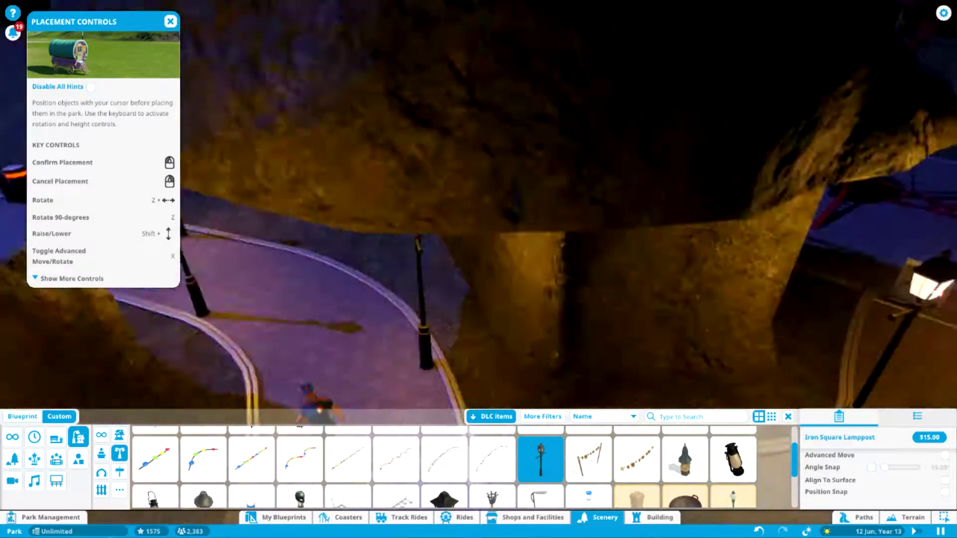
key("w")
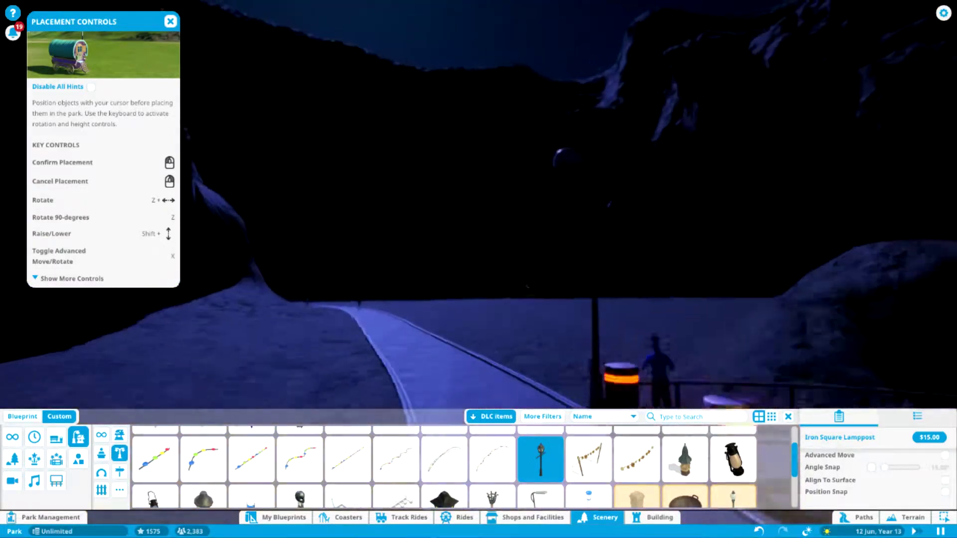
scroll(479, 224, "down", 5)
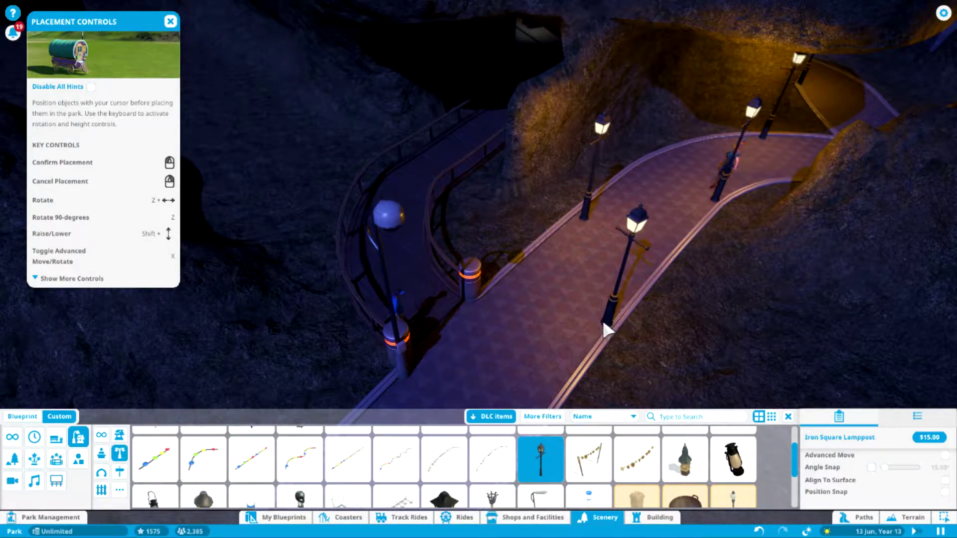
Place two more rotated lampposts beside the upward path.
key("e")
scroll(584, 326, "up", 5)
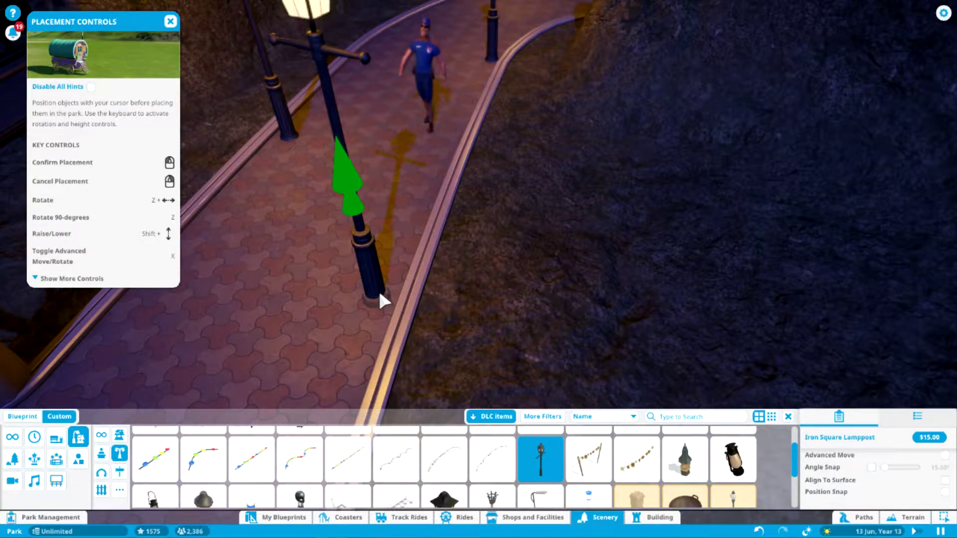
scroll(383, 291, "down", 3)
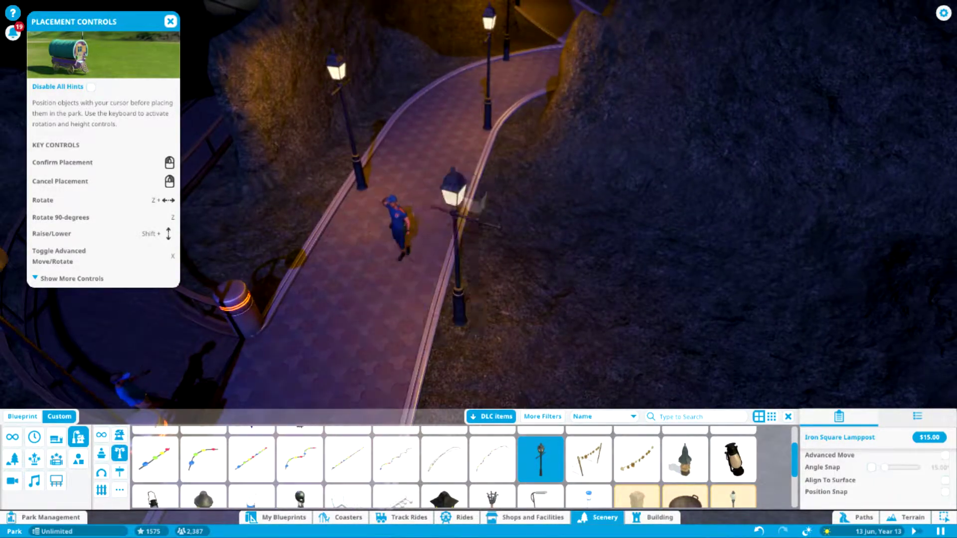
scroll(412, 340, "up", 5)
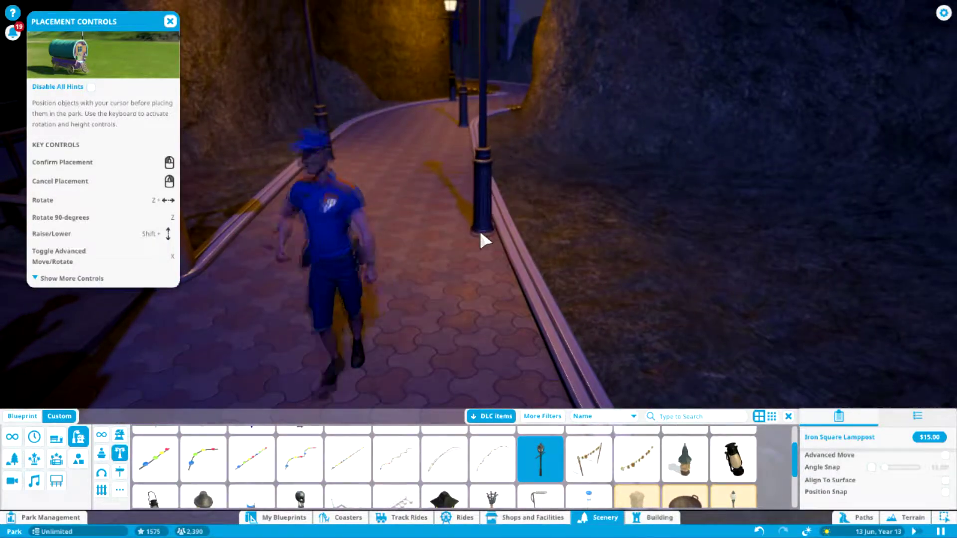
scroll(479, 242, "down", 3)
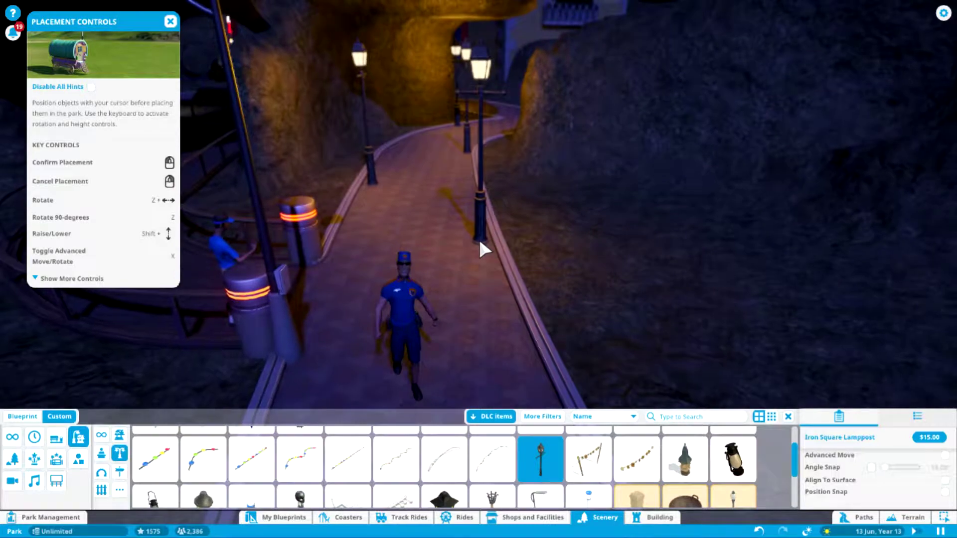
key("z")
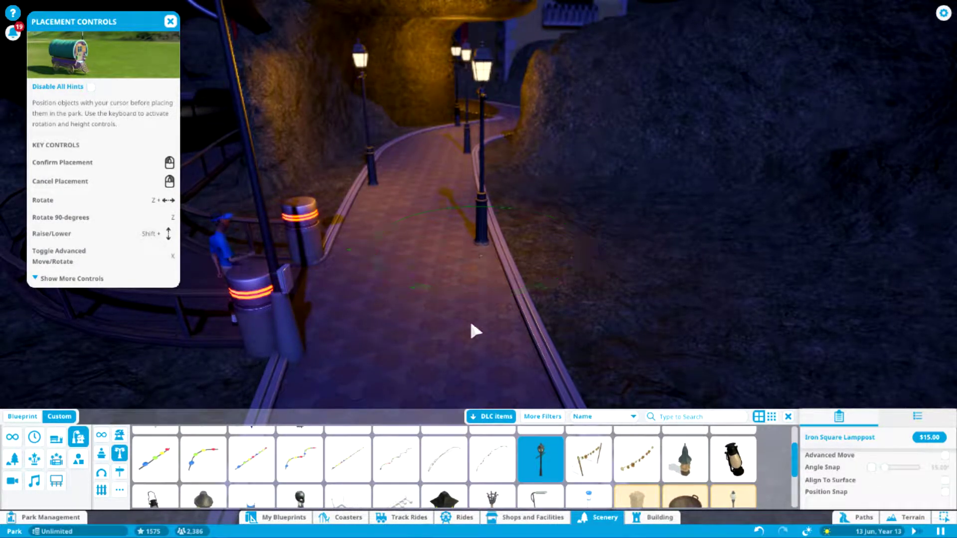
scroll(473, 331, "down", 3)
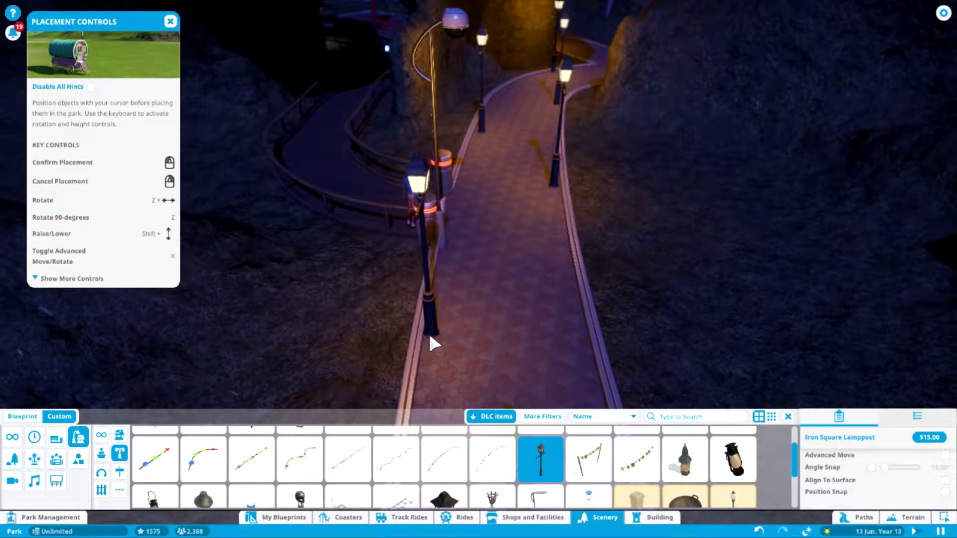
left_click(430, 338)
scroll(508, 335, "up", 3)
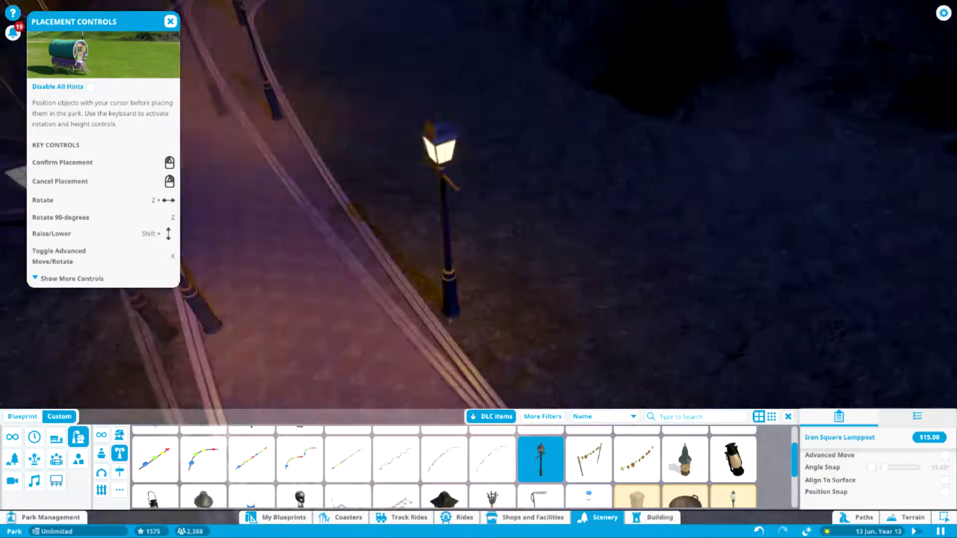
scroll(498, 379, "down", 3)
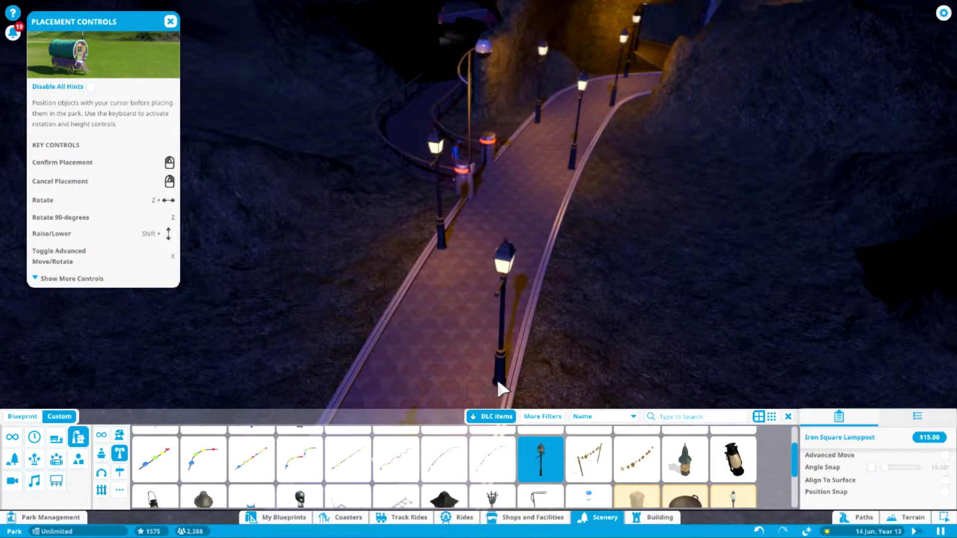
left_click(497, 380)
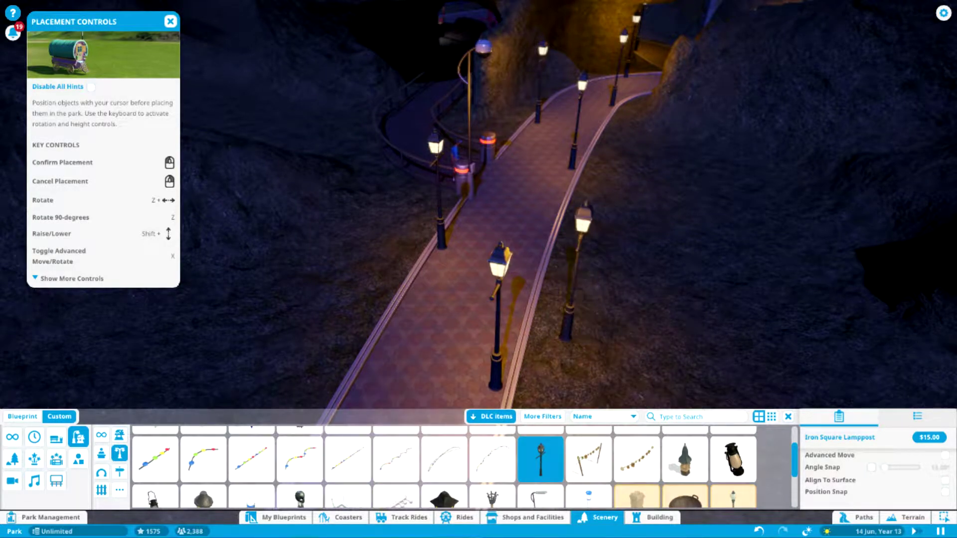
scroll(493, 383, "up", 3)
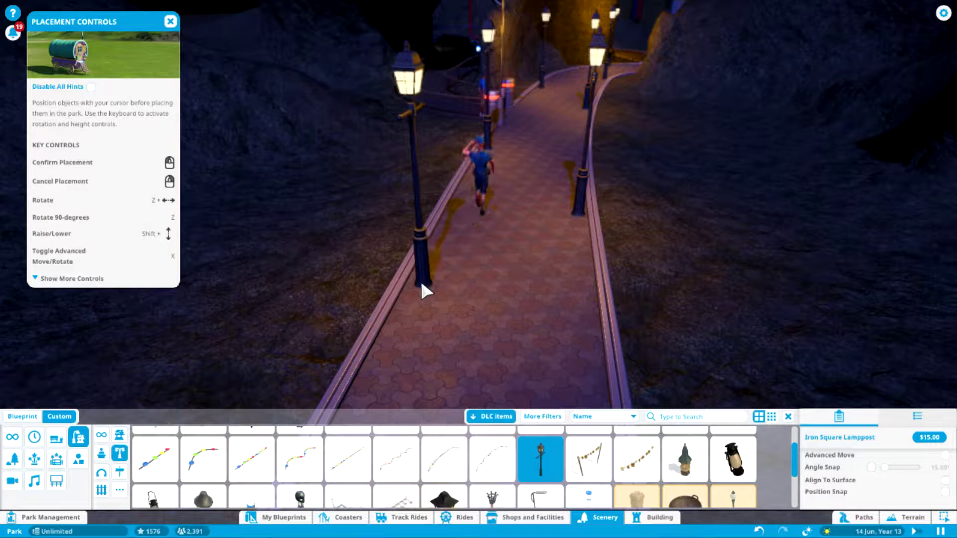
Place two height-adjusted lampposts at the path edge, then leave placement mode.
key("shift")
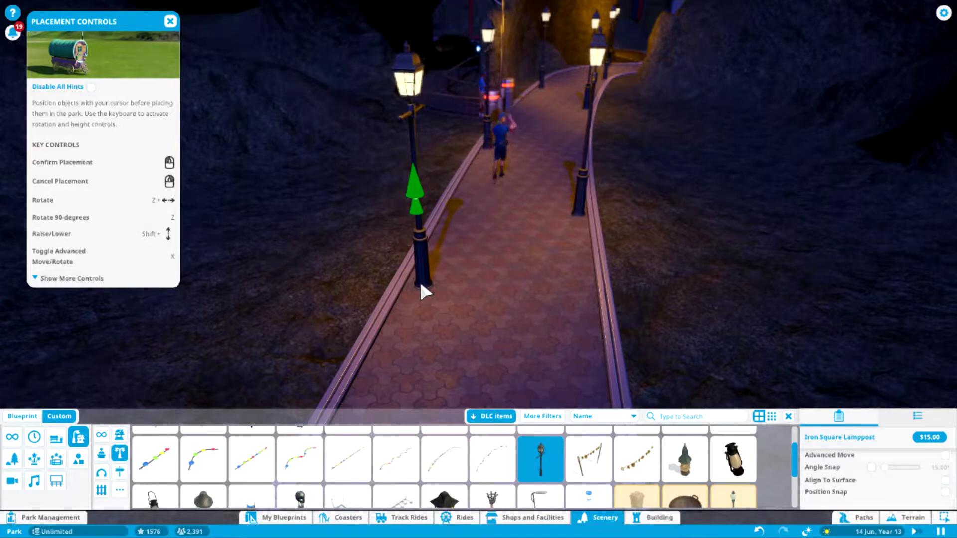
left_click(421, 285)
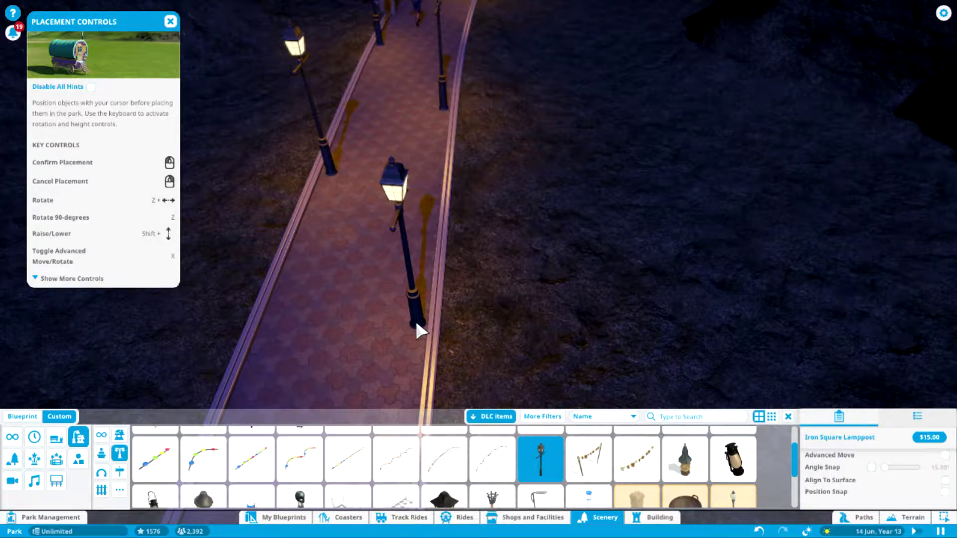
left_click(415, 329)
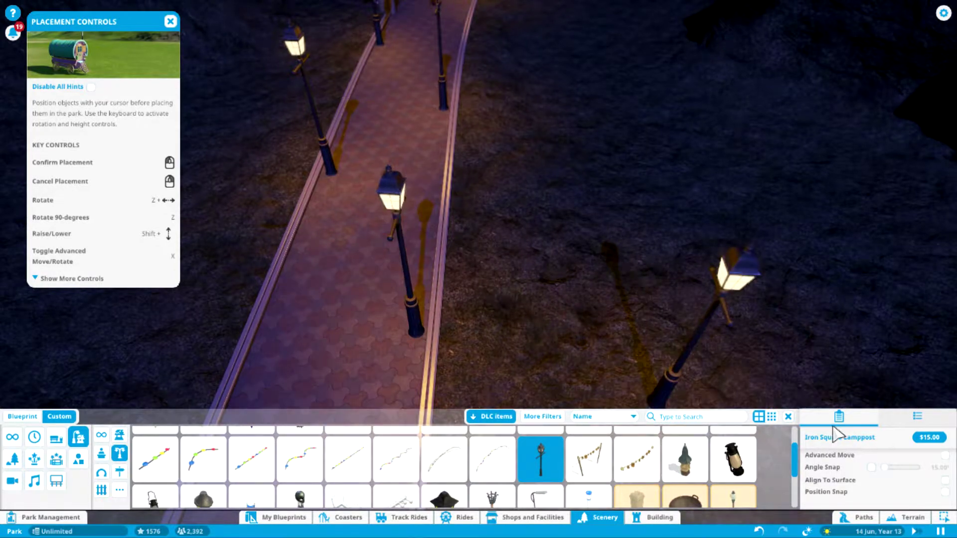
key("Escape")
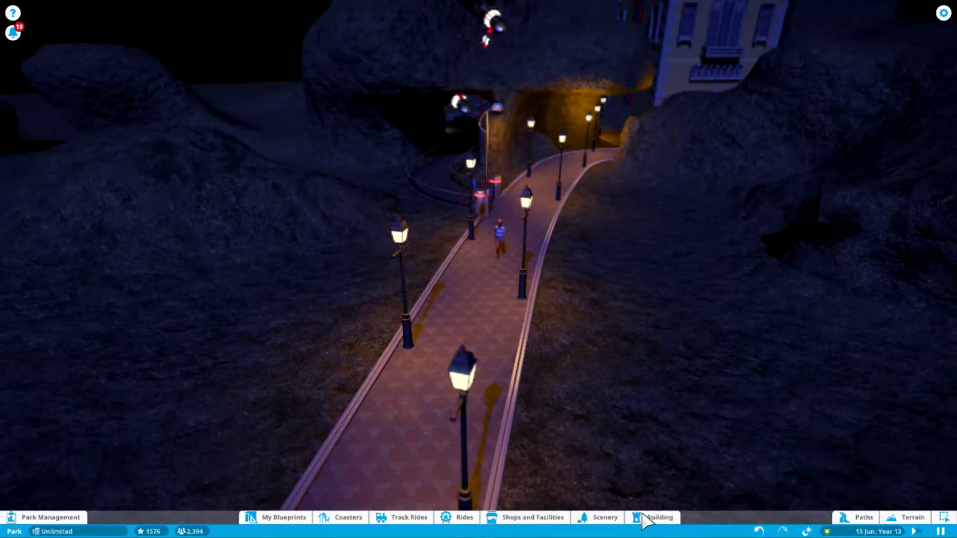
Bring up the scenery catalogue's Screens category with projection screens and video walls.
left_click(654, 518)
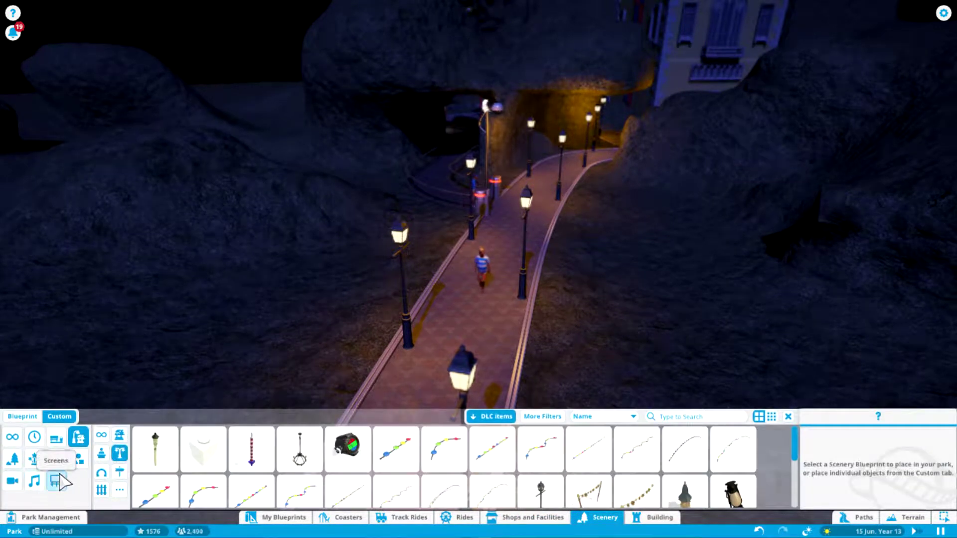
left_click(58, 481)
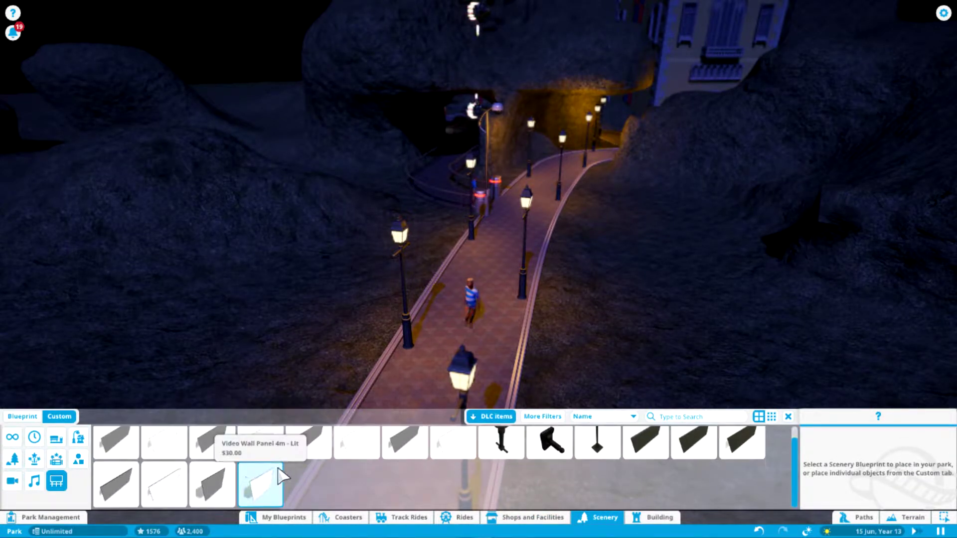
scroll(329, 466, "up", 1)
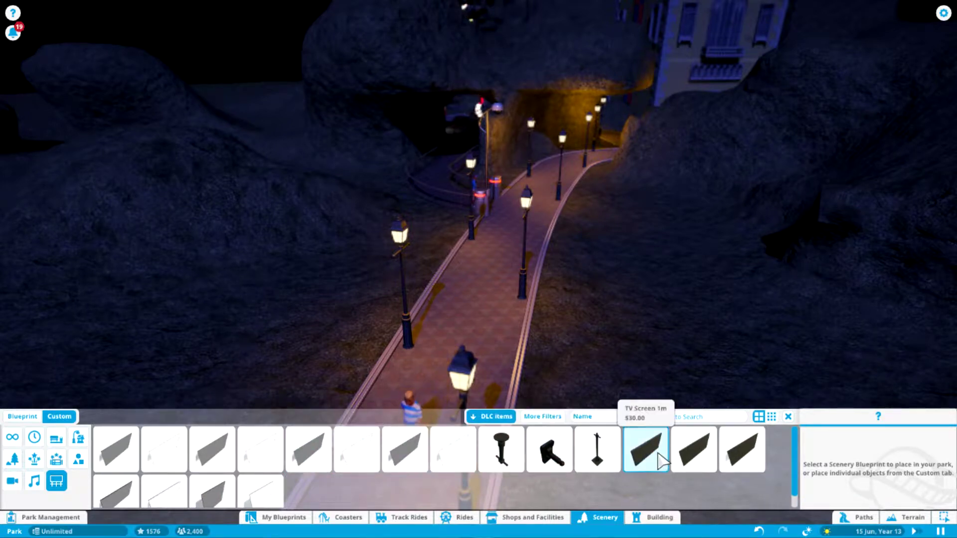
scroll(214, 463, "down", 1)
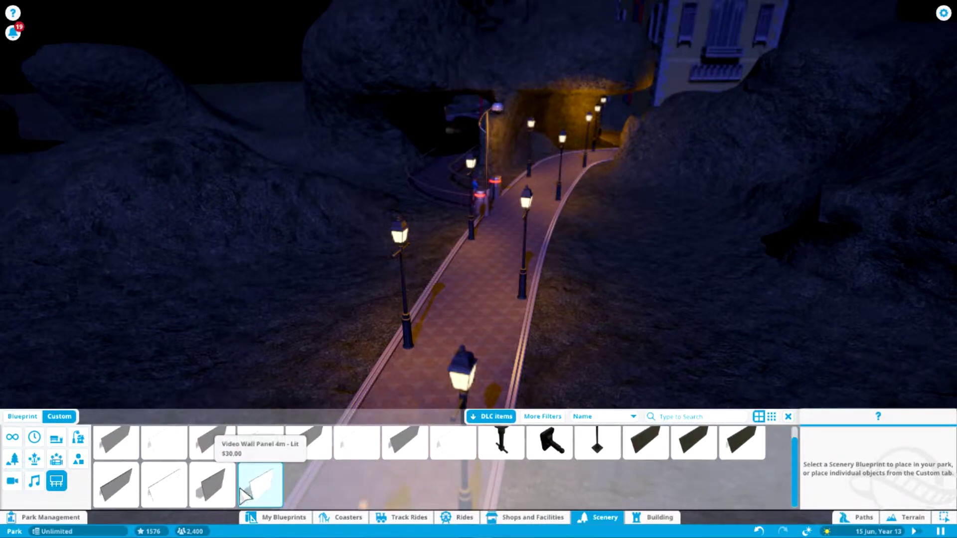
Pick the 16 m projection screen, then switch to the 32 m one and tilt the view.
left_click(117, 442)
scroll(412, 343, "down", 5)
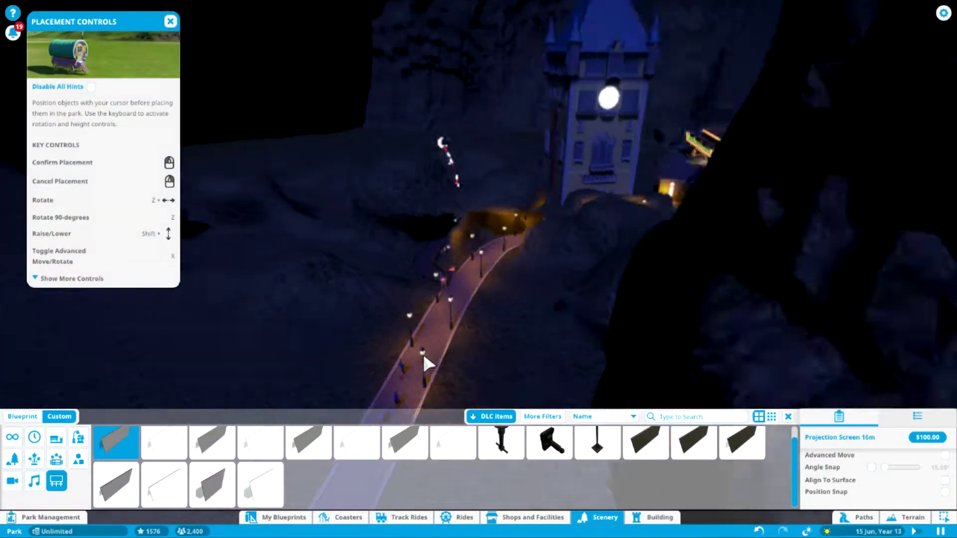
scroll(416, 352, "up", 5)
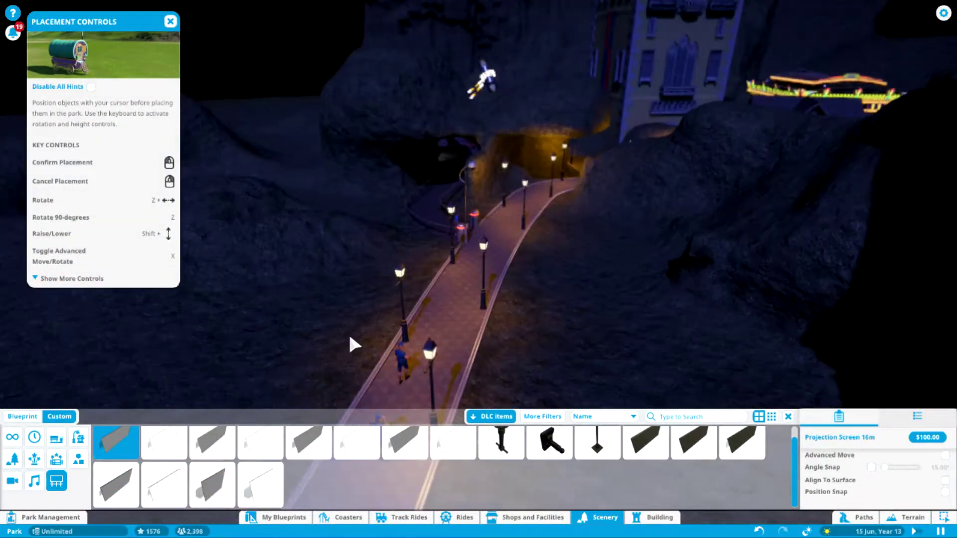
scroll(404, 342, "down", 2)
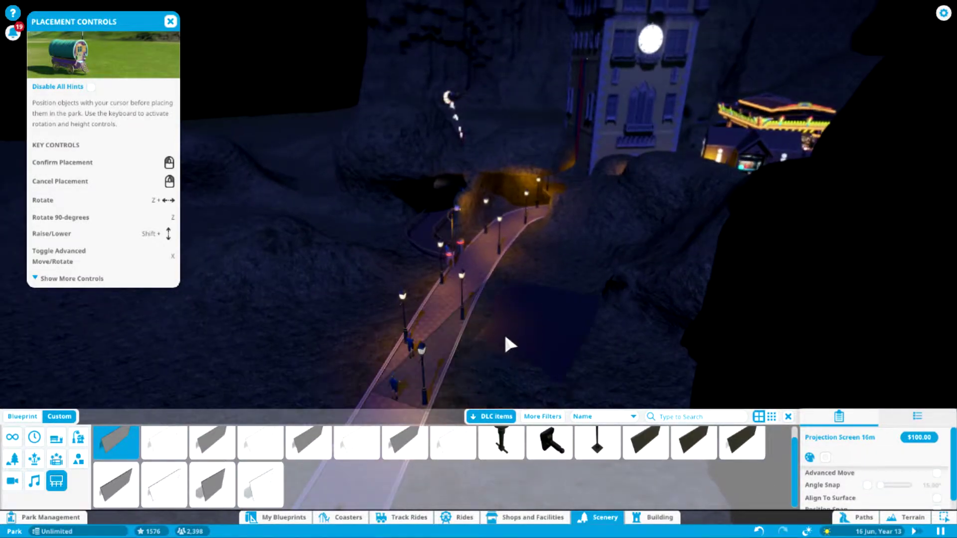
left_click(219, 459)
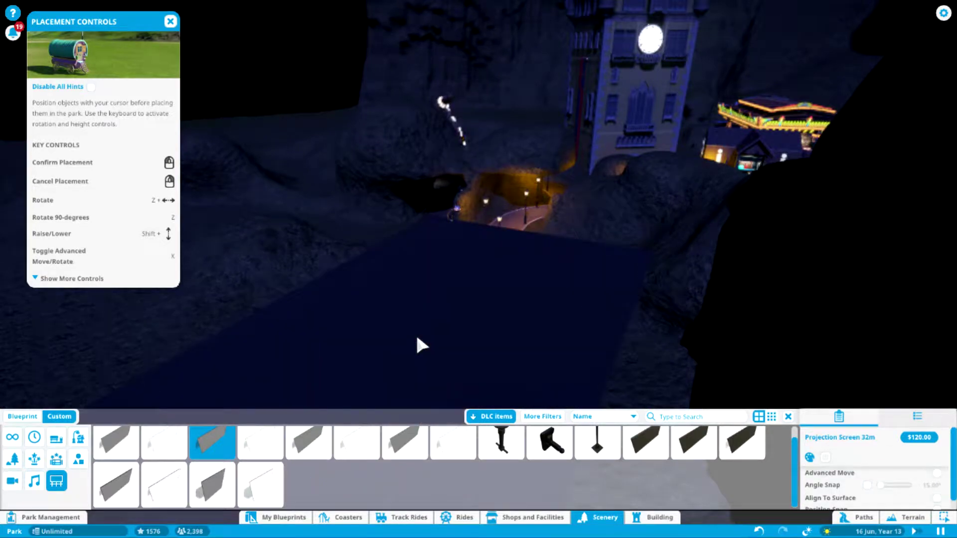
key("f")
Fly the camera across the park past the ferris wheel into the dark rocky cave.
key("r")
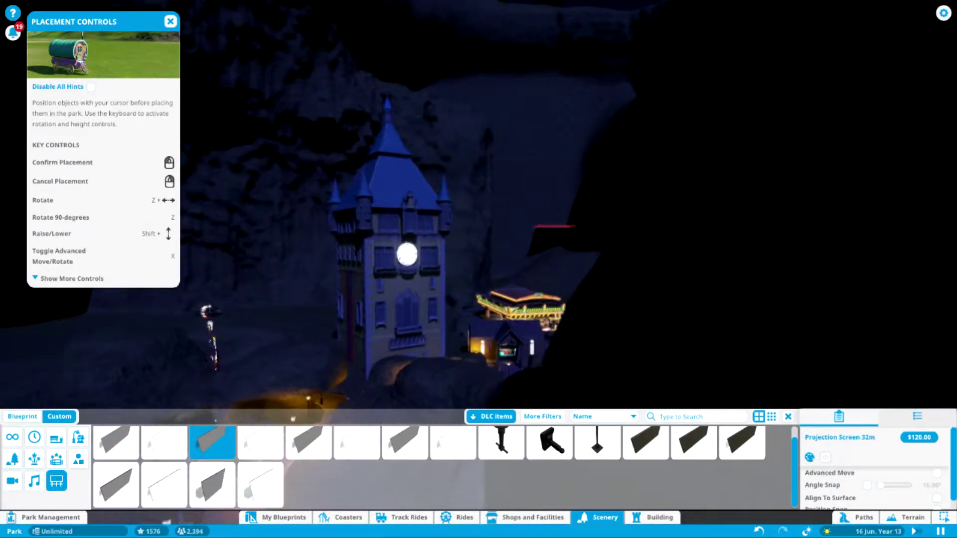
key("e")
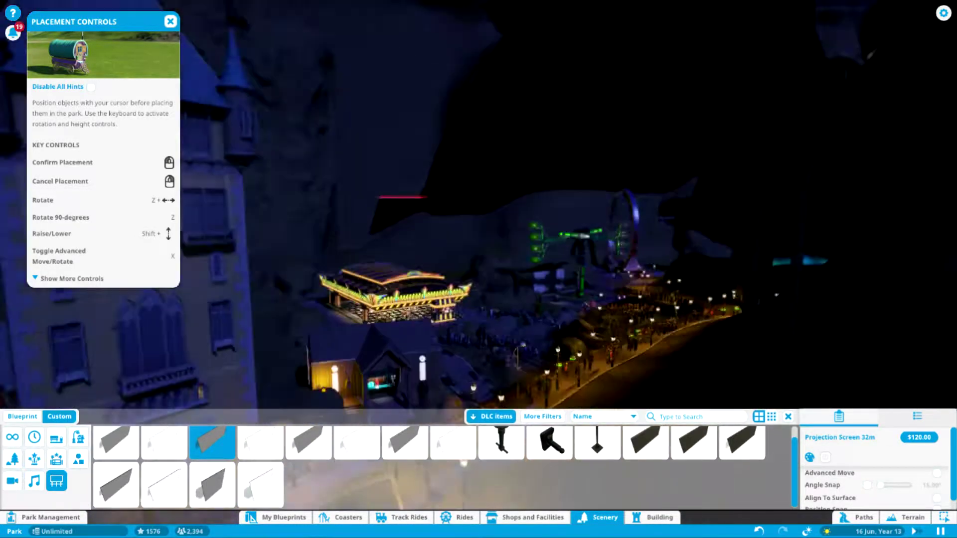
key("e")
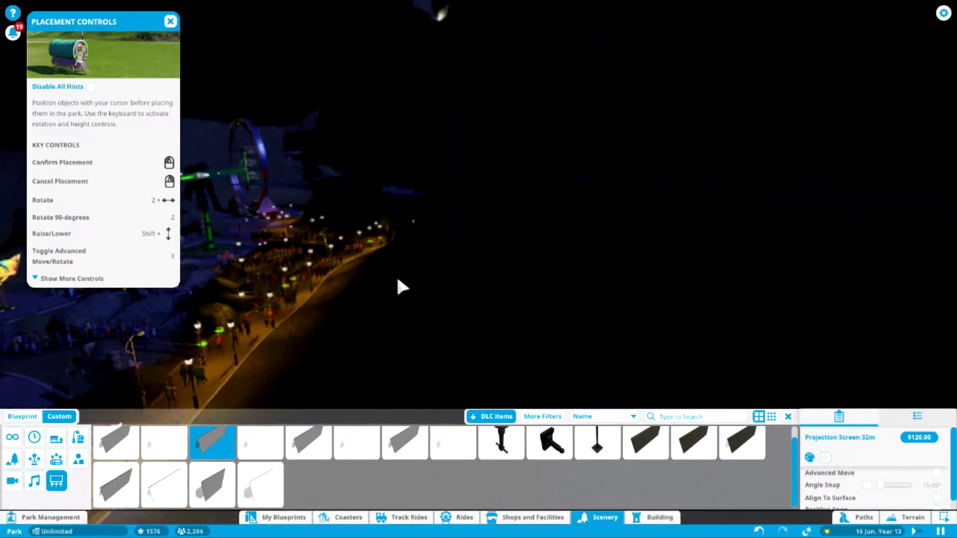
key("r")
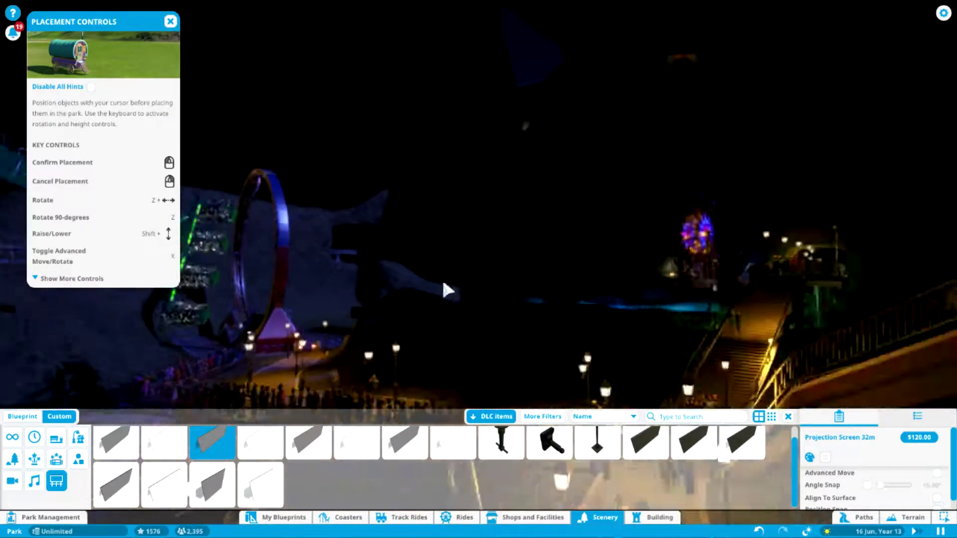
key("e")
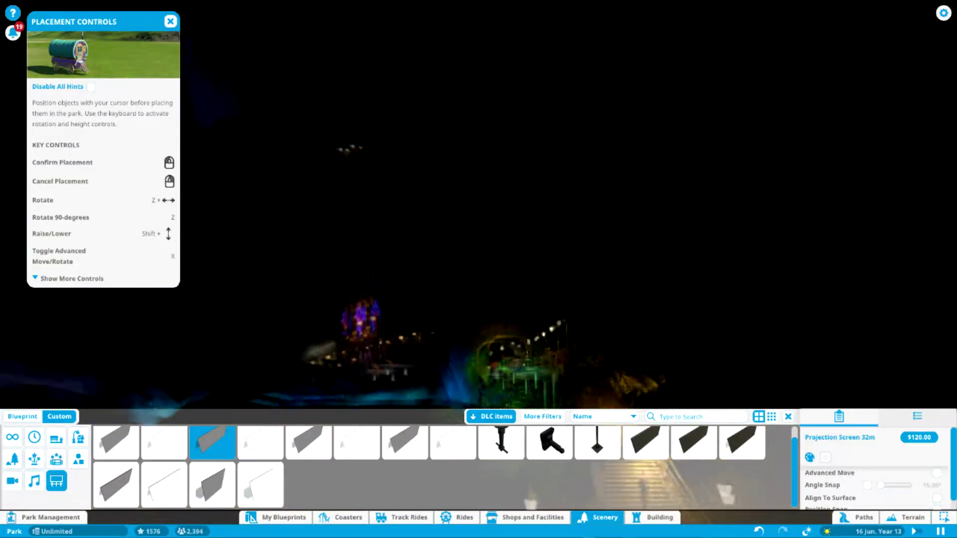
key("q")
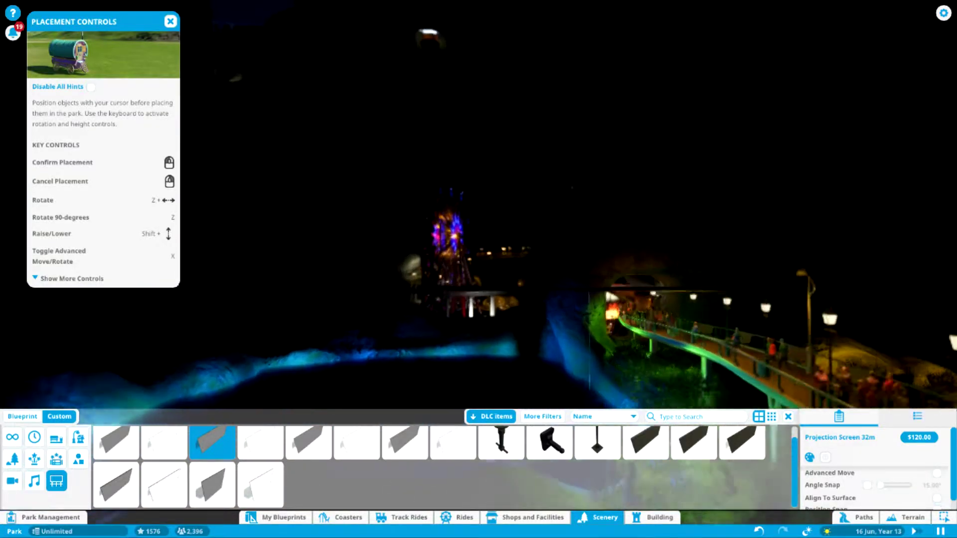
key("e")
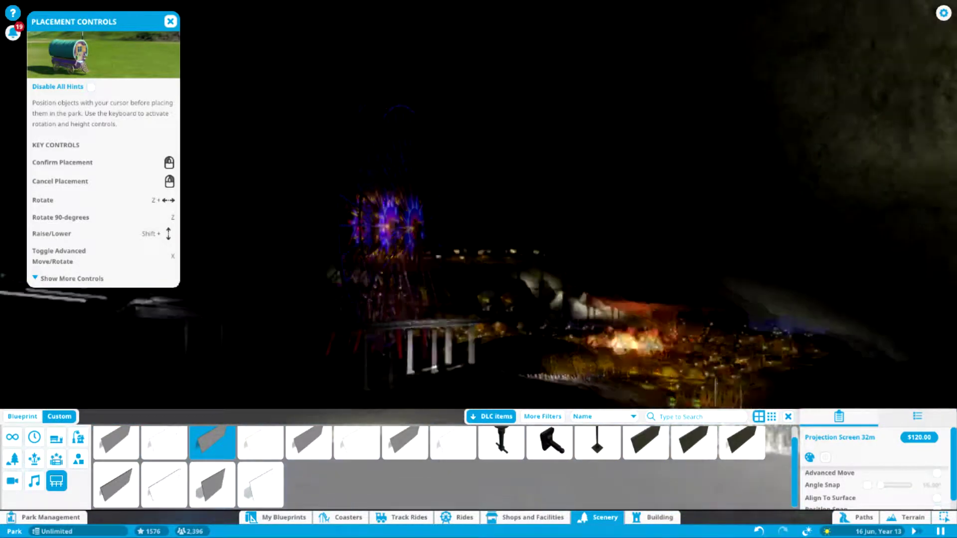
key("w")
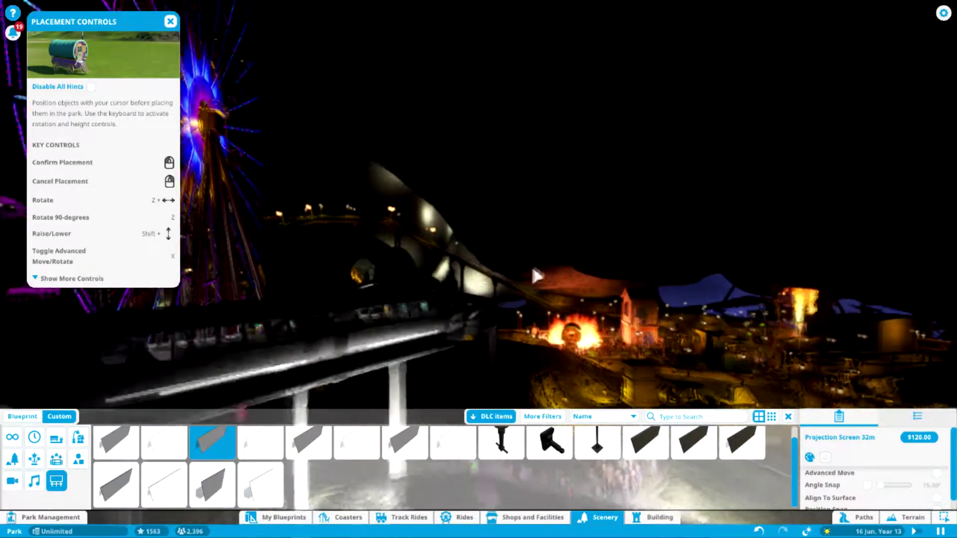
key("w")
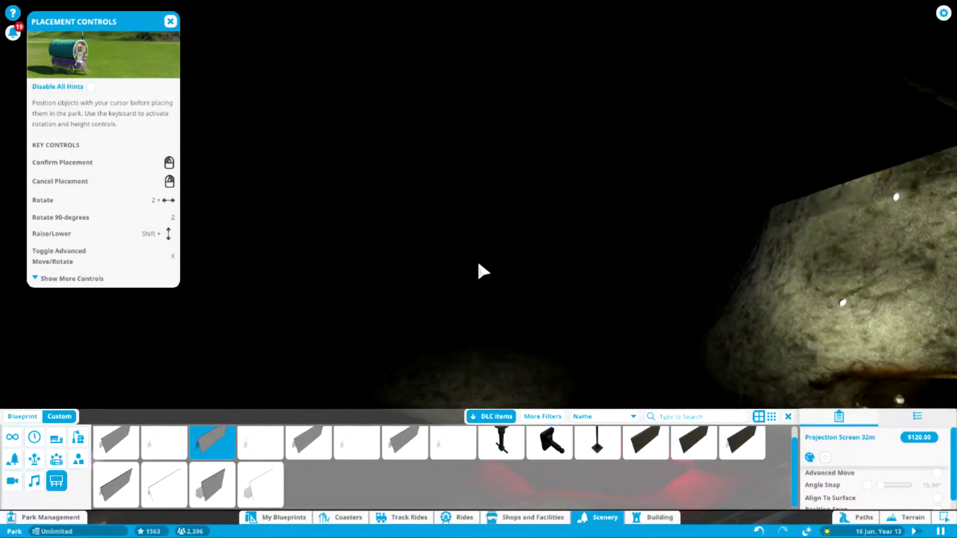
scroll(836, 487, "down", 1)
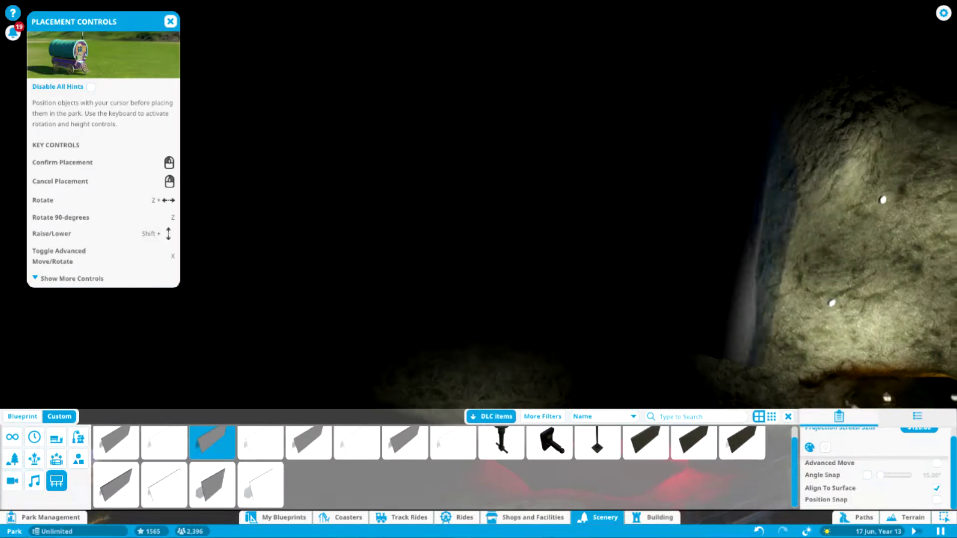
key("d")
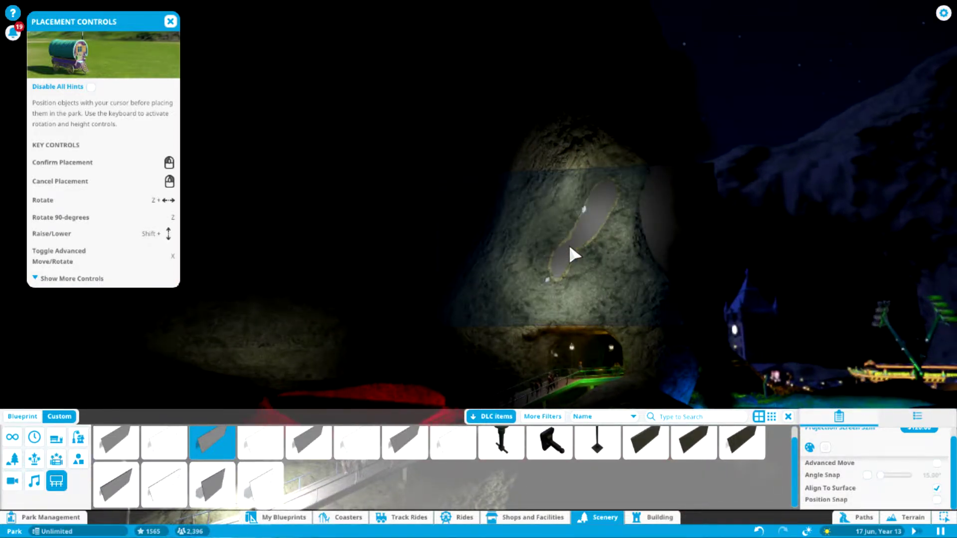
Mount the rotated 32 m screen on the rock wall and bring up its billboard settings.
key("z")
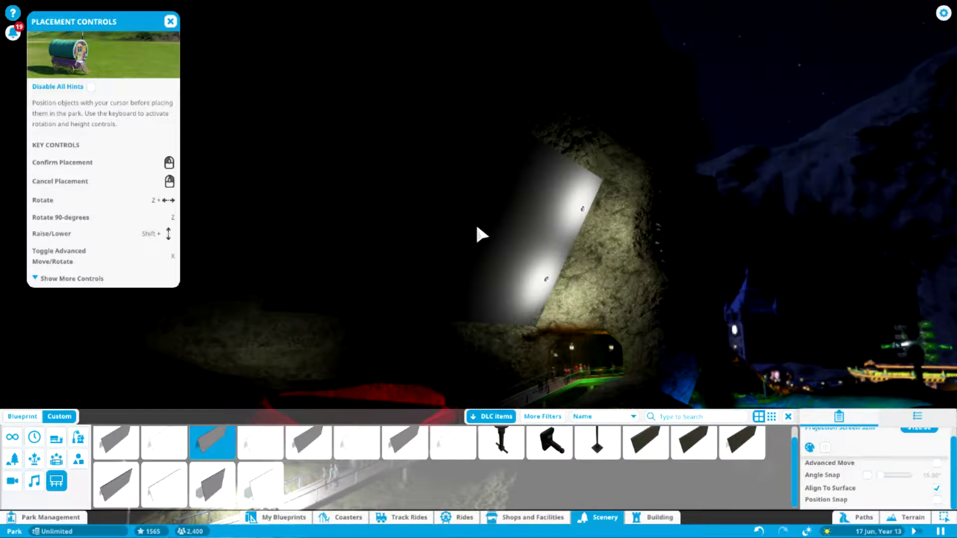
left_click(478, 229)
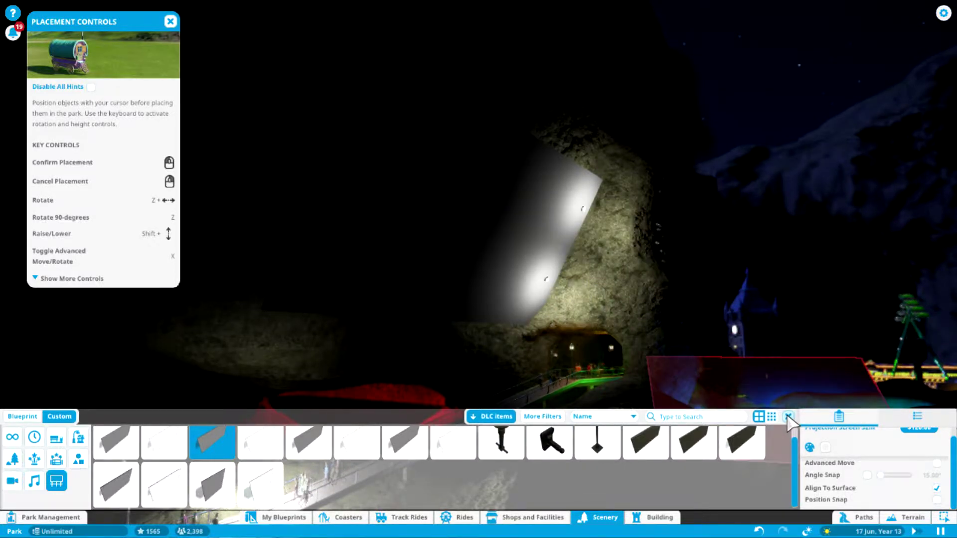
right_click(420, 261)
left_click(605, 270)
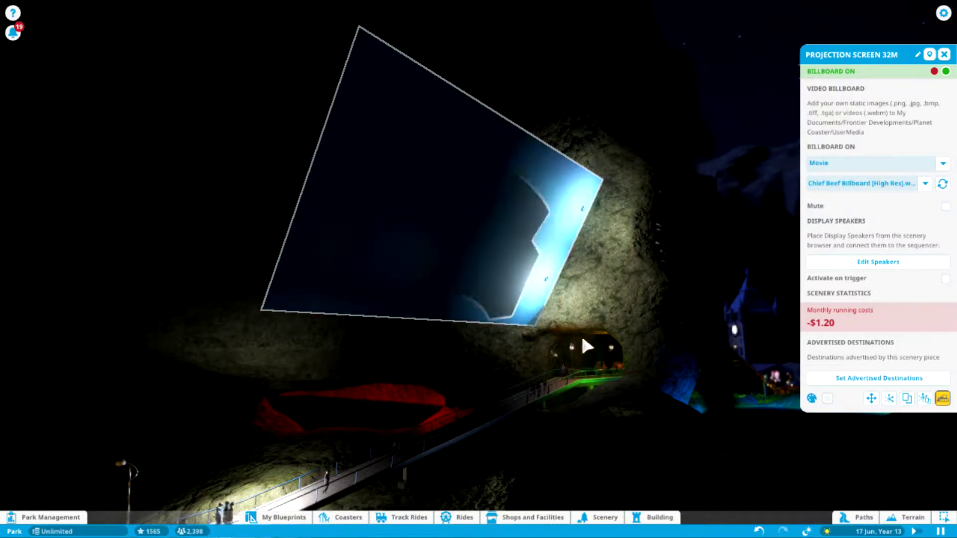
Watch the screen play and turn the view toward the cave path and projection screen.
key("q")
key("q")
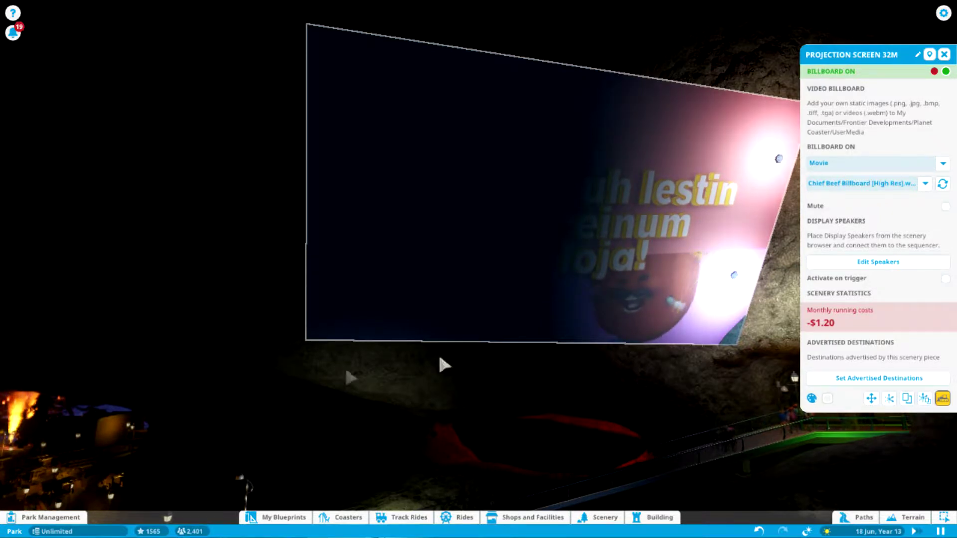
key("f")
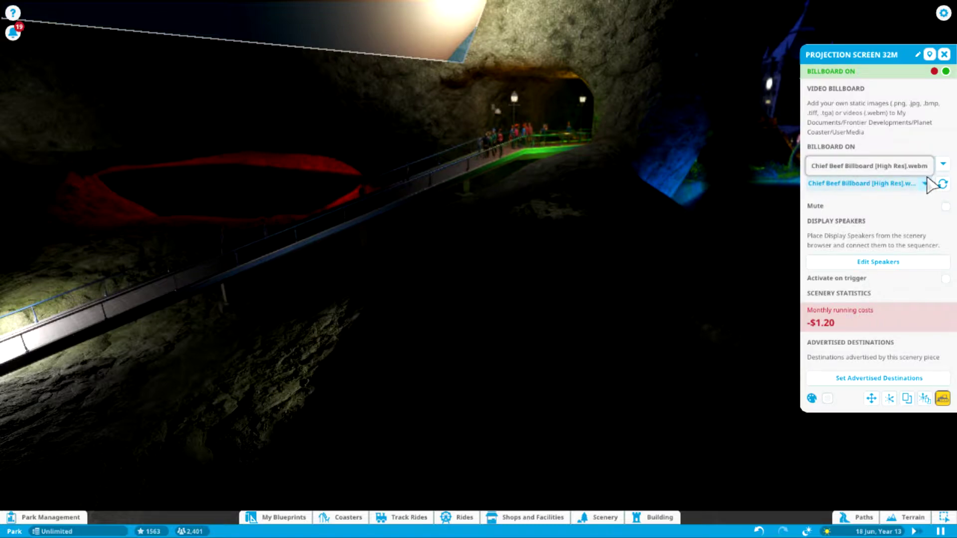
left_click(943, 168)
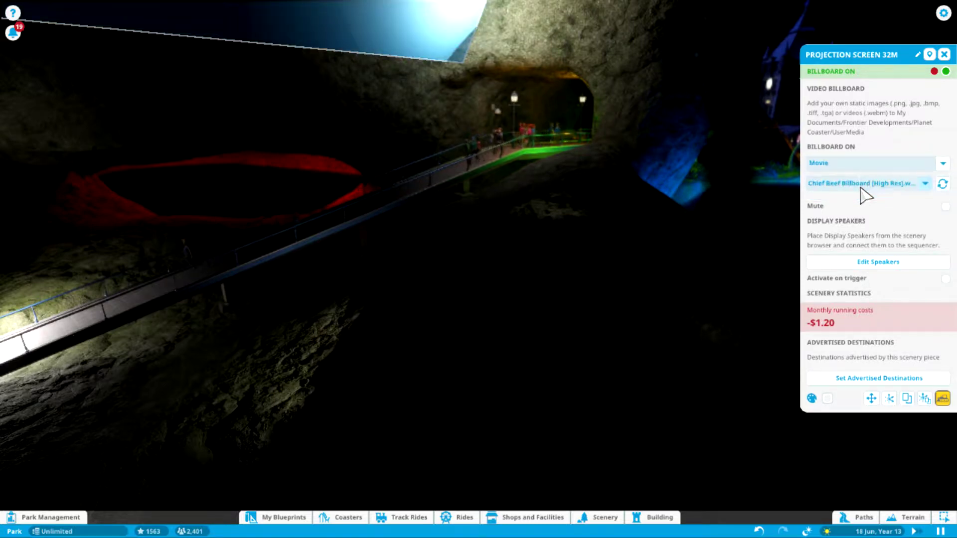
left_click_drag(494, 288, 494, 288)
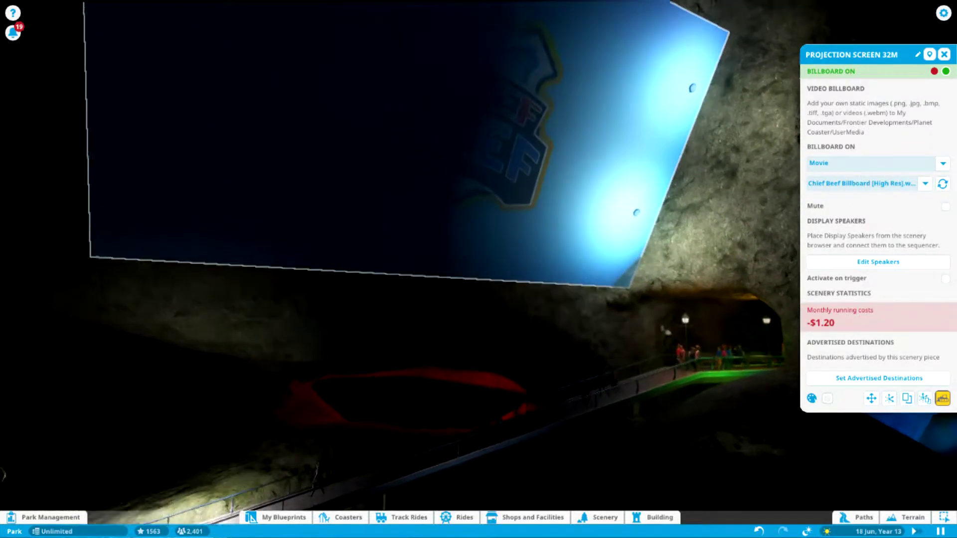
Switch the projection screen's video to Tikichicki Billboard (High Res).webm and reselect the screen.
left_click(925, 184)
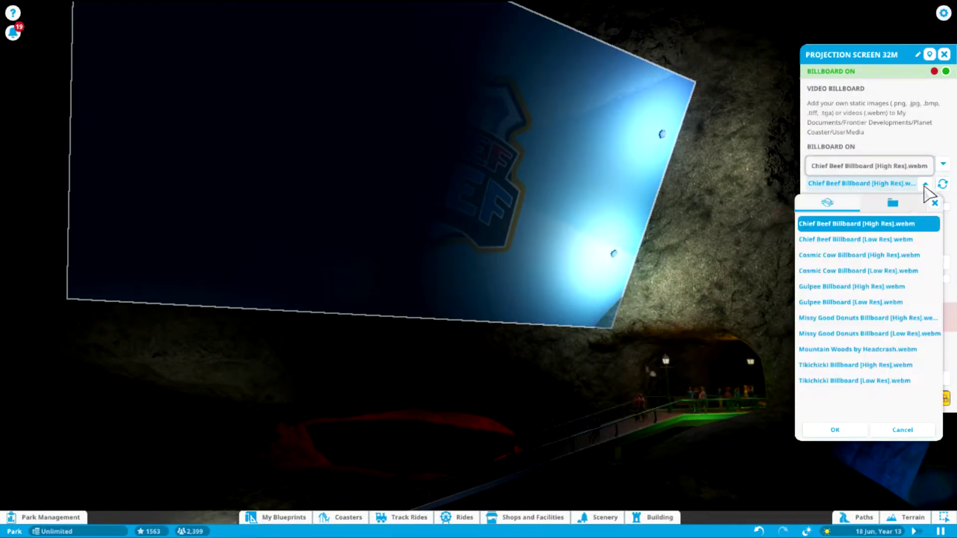
left_click(376, 359)
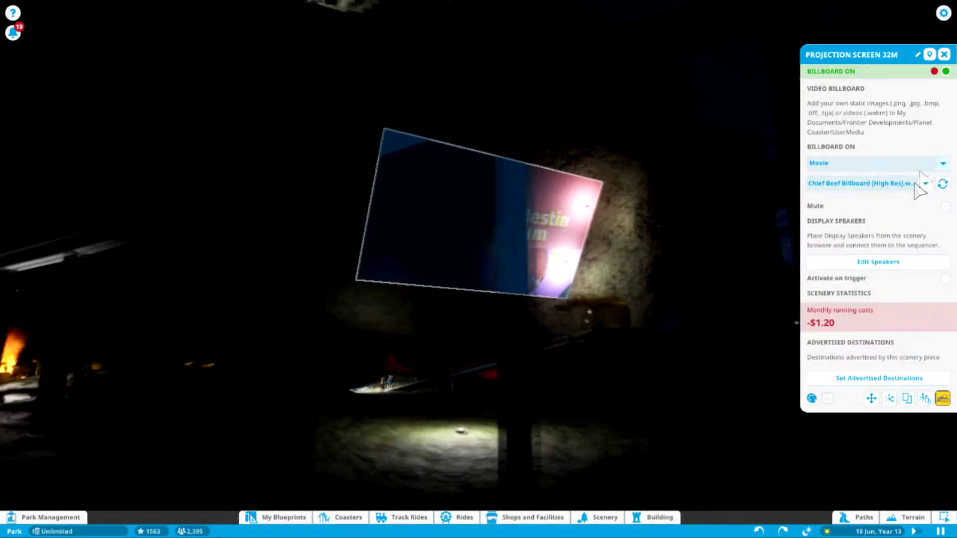
left_click(926, 184)
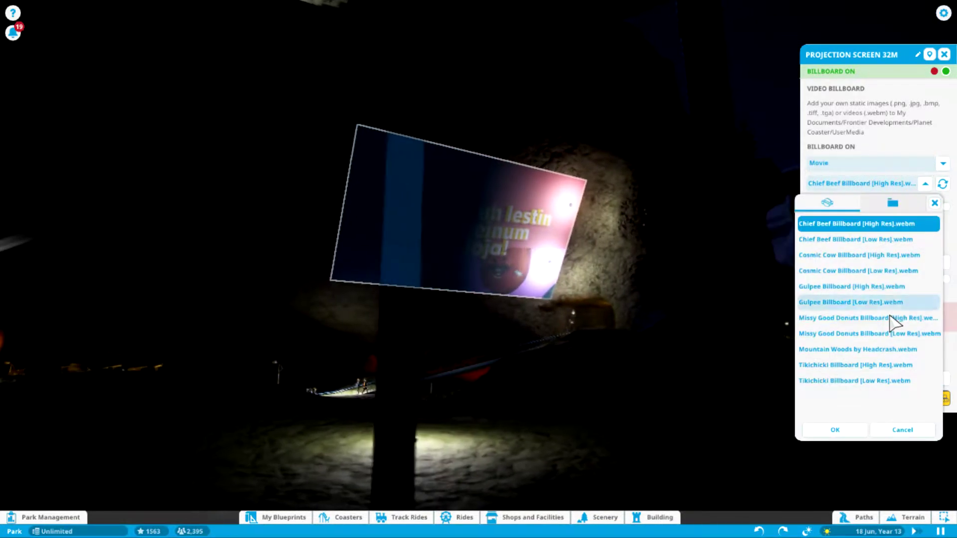
left_click(844, 368)
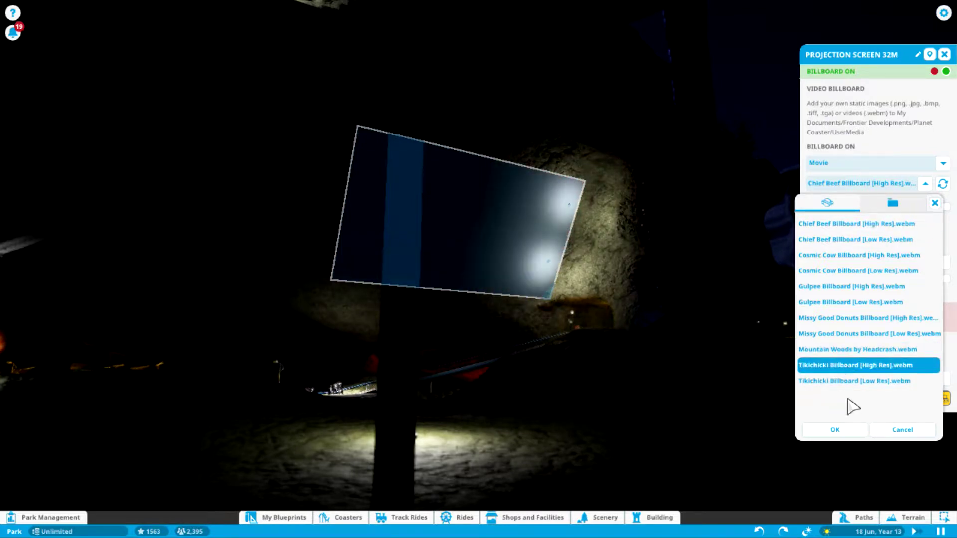
left_click(839, 428)
scroll(635, 344, "up", 3)
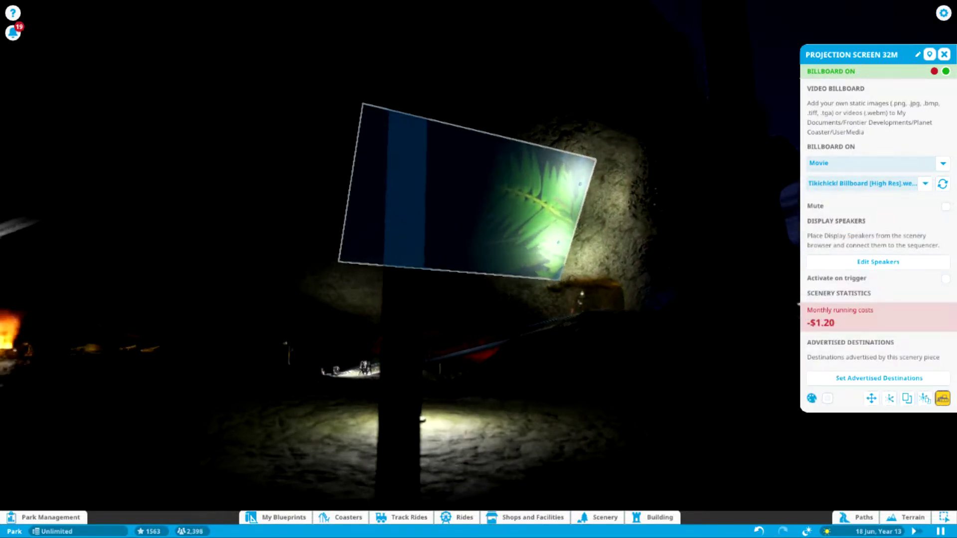
left_click(944, 56)
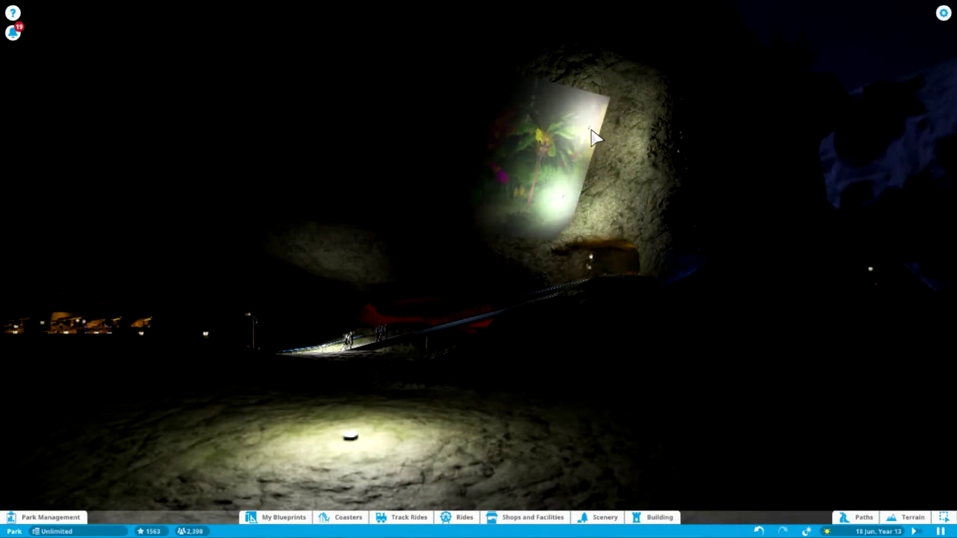
left_click(591, 137)
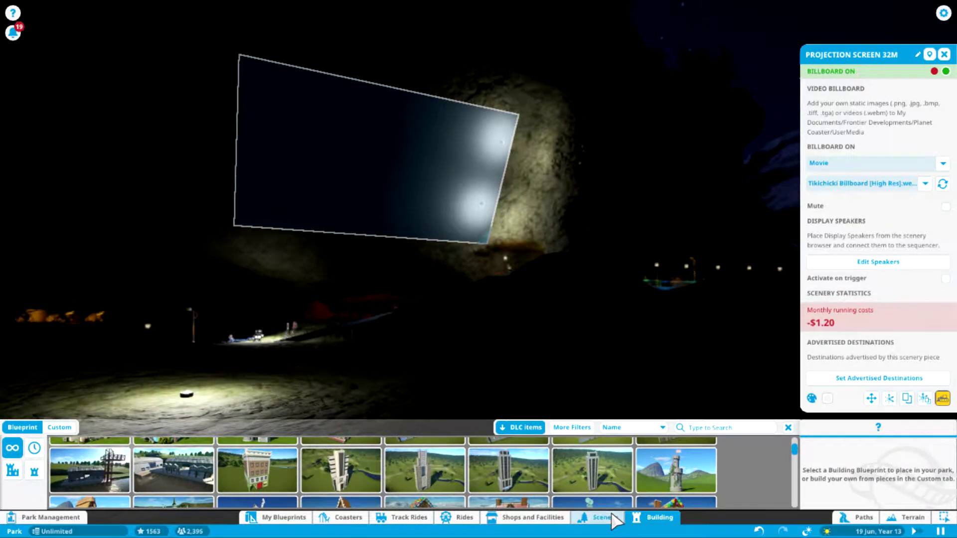
Browse the scenery and facilities catalogues, ending in the building catalogue.
left_click(59, 427)
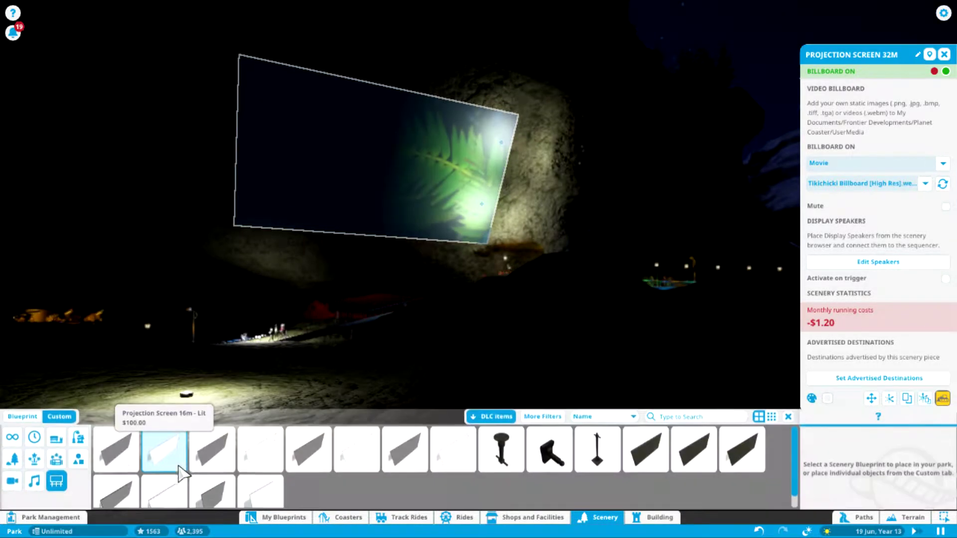
left_click(79, 437)
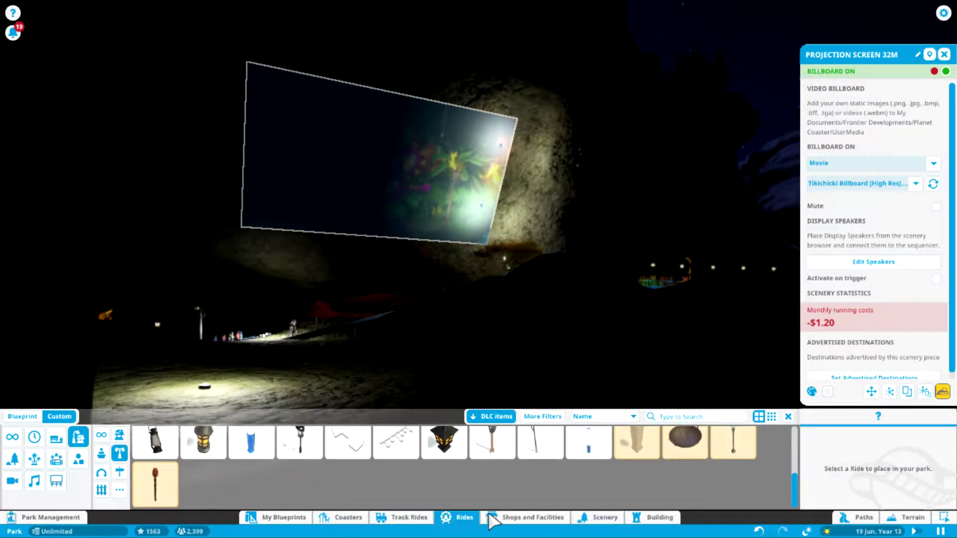
left_click(519, 519)
left_click(658, 518)
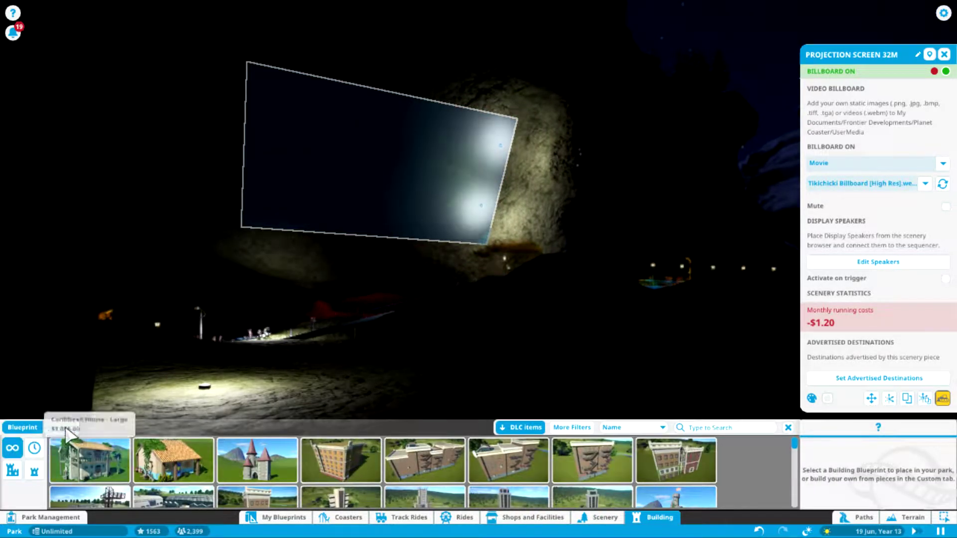
Pick the Colourable Area Light from the building Decorations > Lights pieces.
left_click(60, 428)
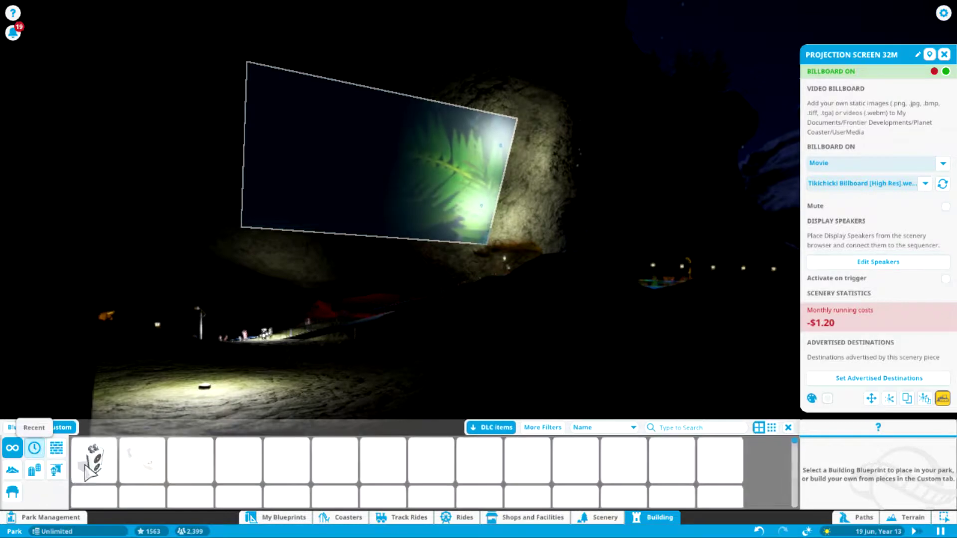
left_click(57, 470)
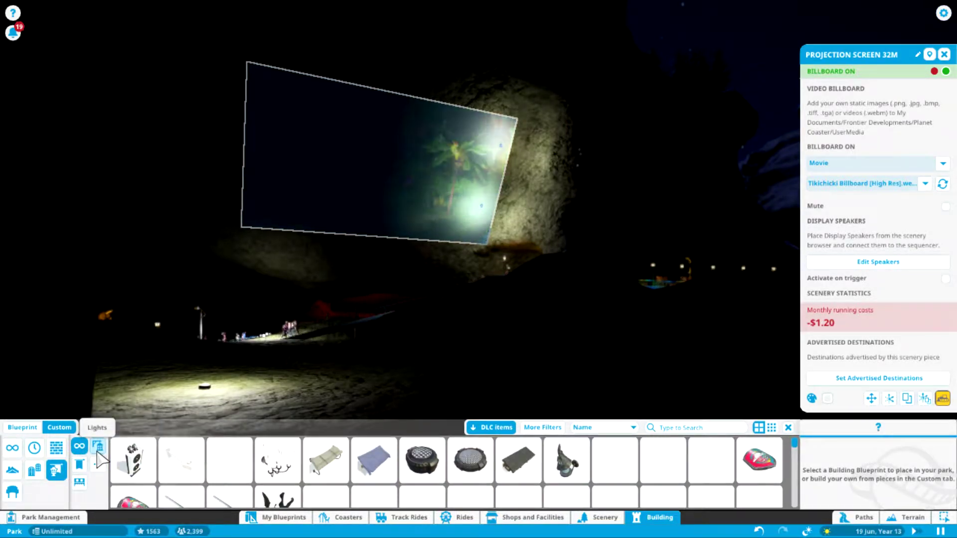
left_click(97, 446)
left_click(228, 460)
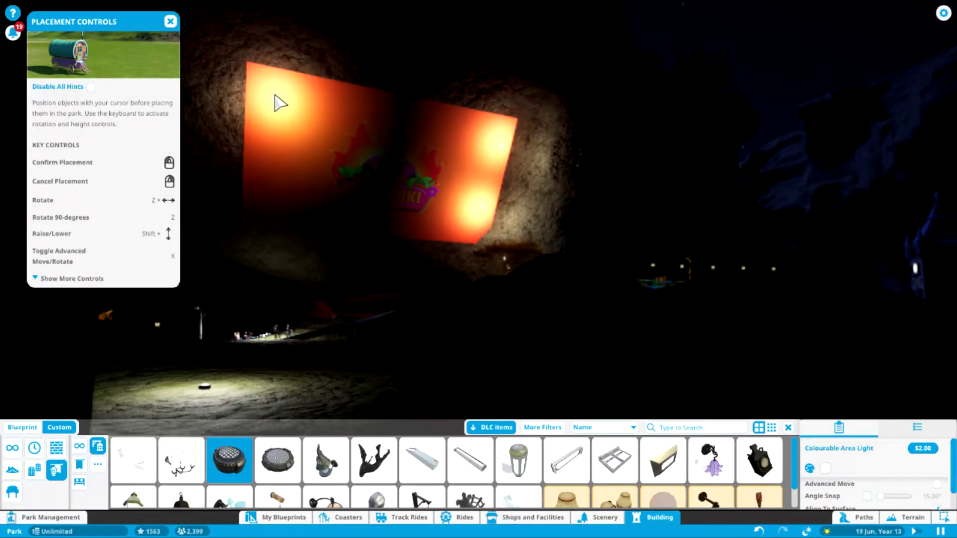
scroll(274, 103, "up", 5)
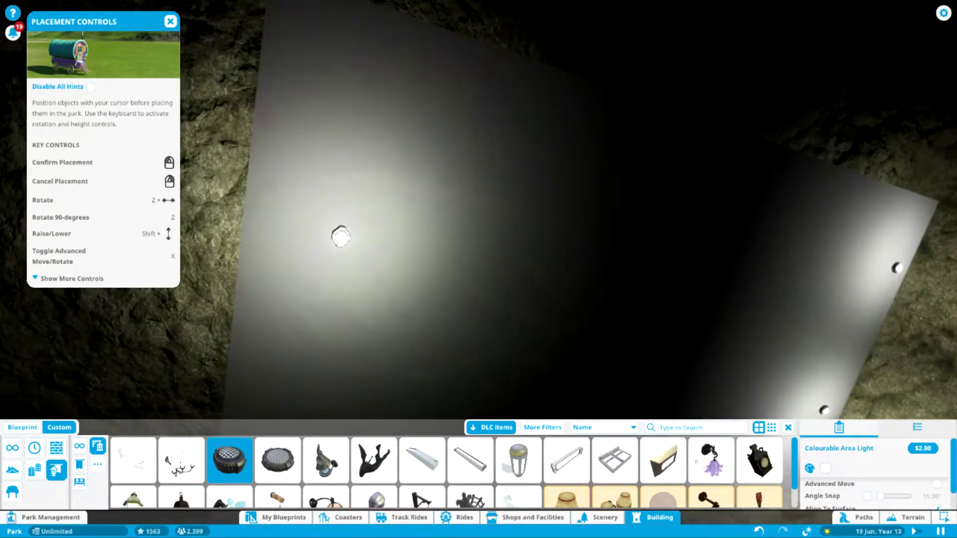
scroll(340, 237, "down", 5)
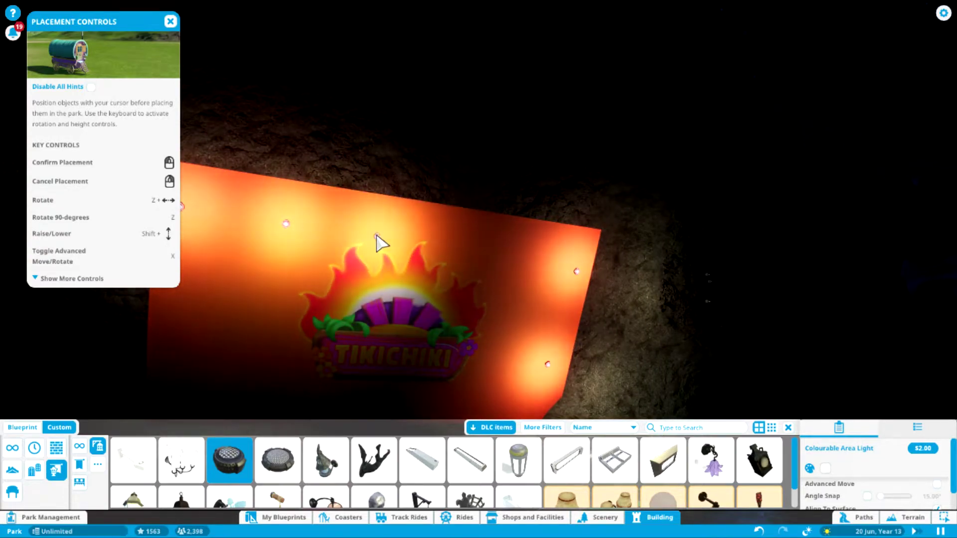
scroll(471, 258, "down", 5)
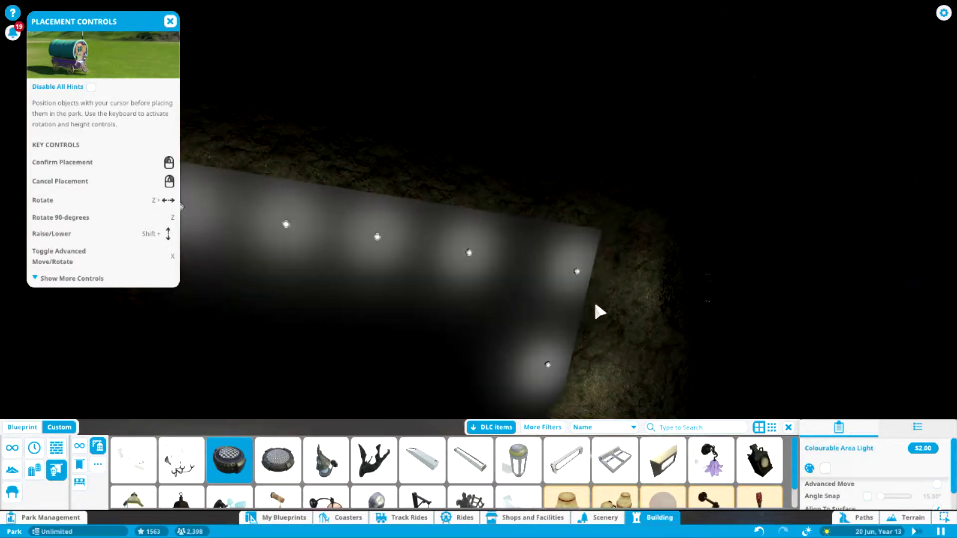
scroll(443, 344, "up", 5)
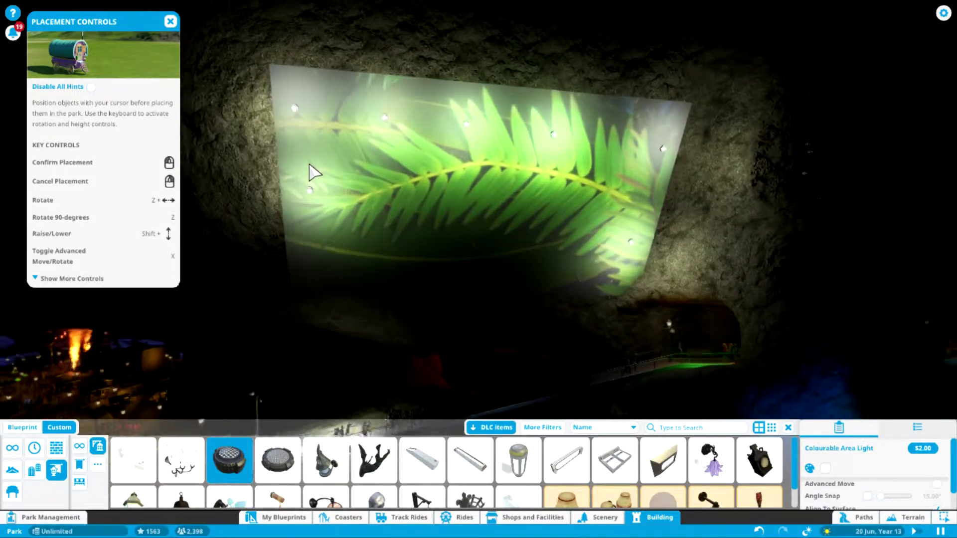
scroll(314, 173, "down", 1)
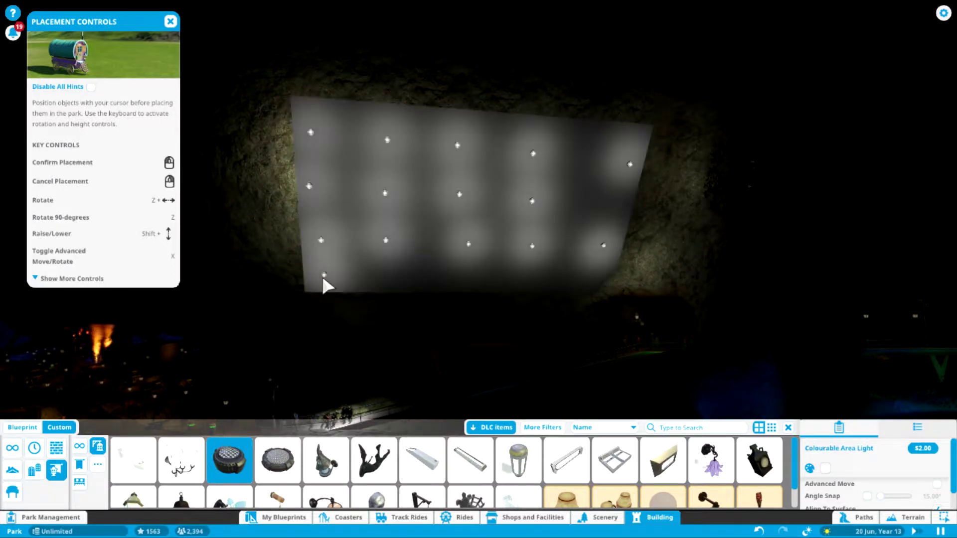
Place area lights on the screen's lower row and right edge, then stop placing.
left_click(386, 280)
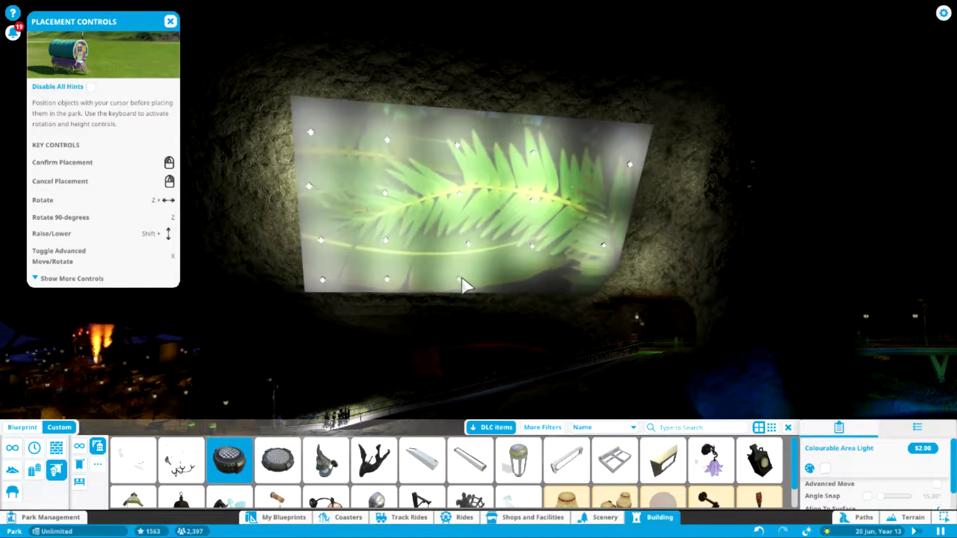
left_click(593, 278)
left_click(614, 199)
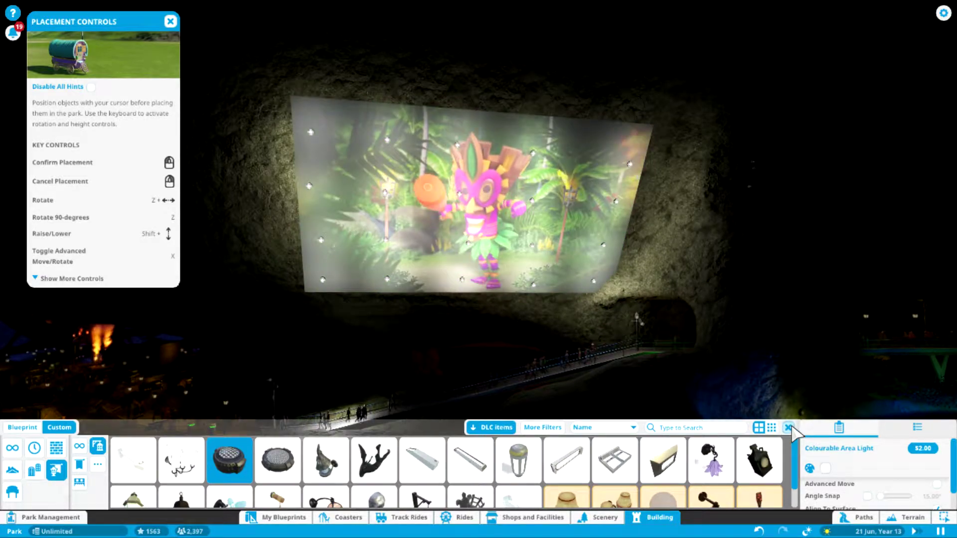
key("Escape")
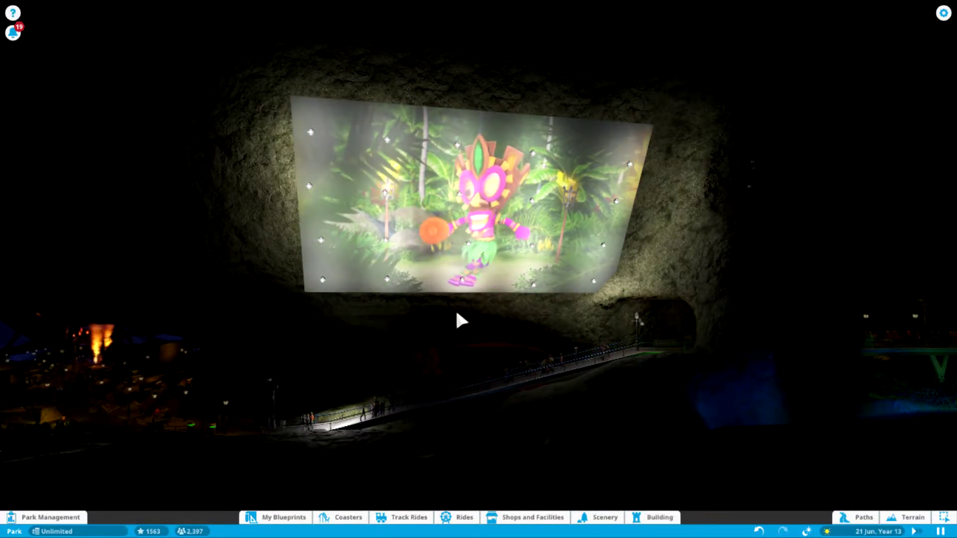
scroll(461, 321, "down", 5)
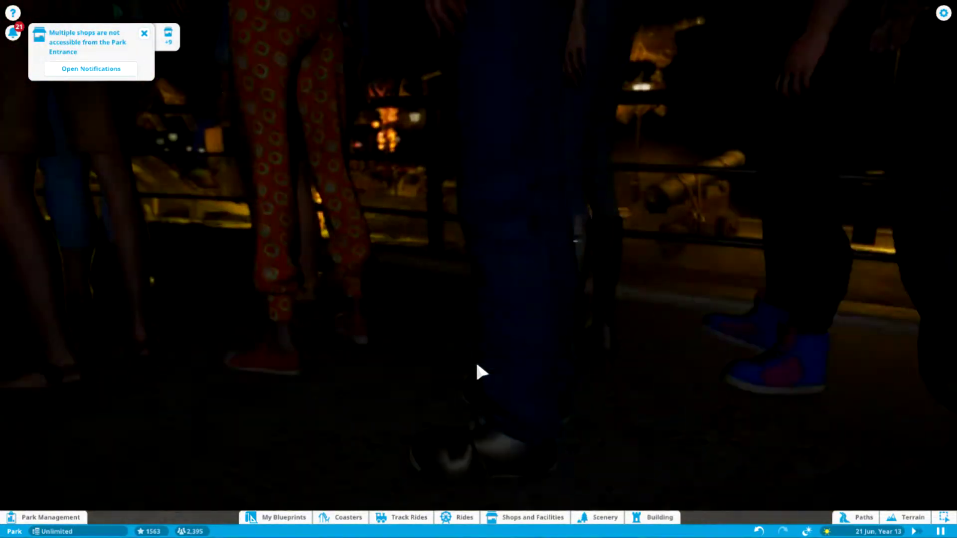
scroll(481, 372, "down", 10)
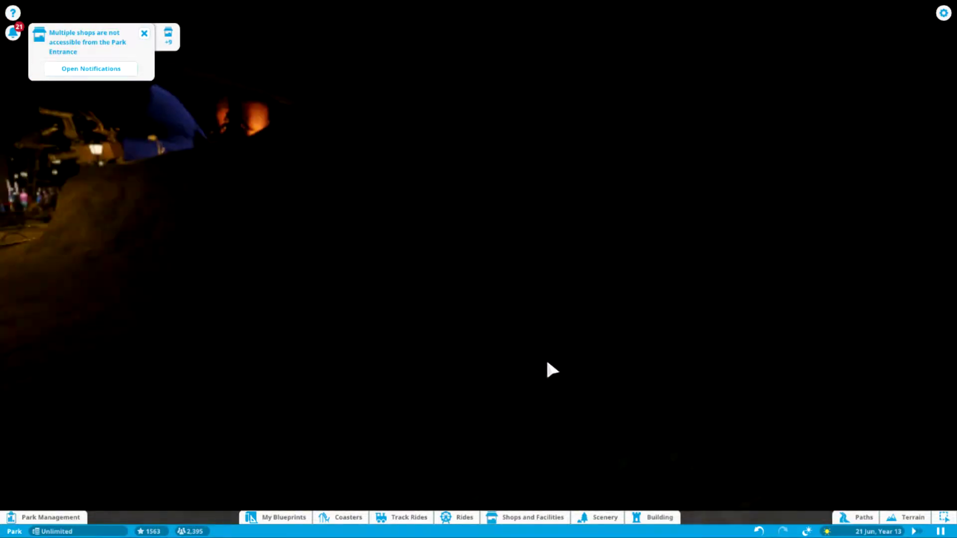
Fly down to the crowded cave path, select a guest and follow them with the camera.
key("w")
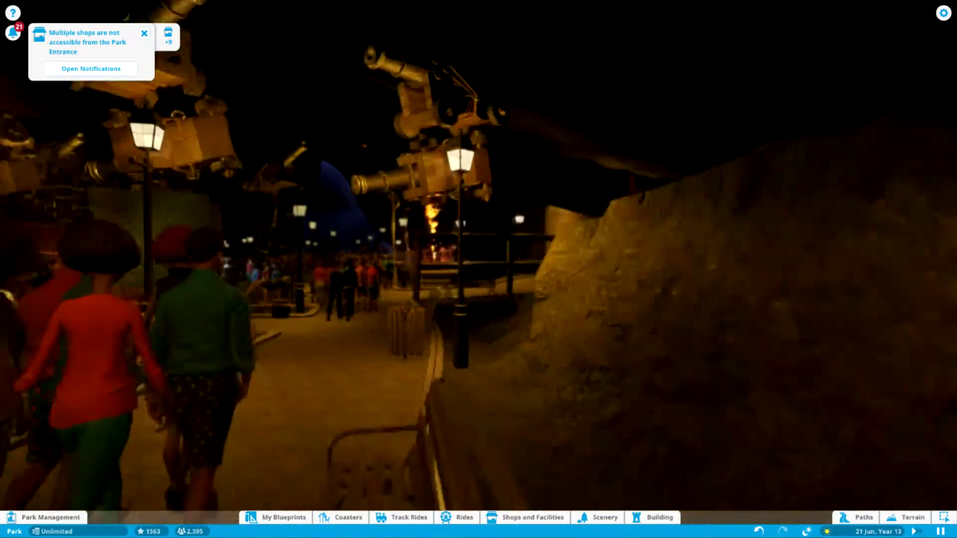
key("w")
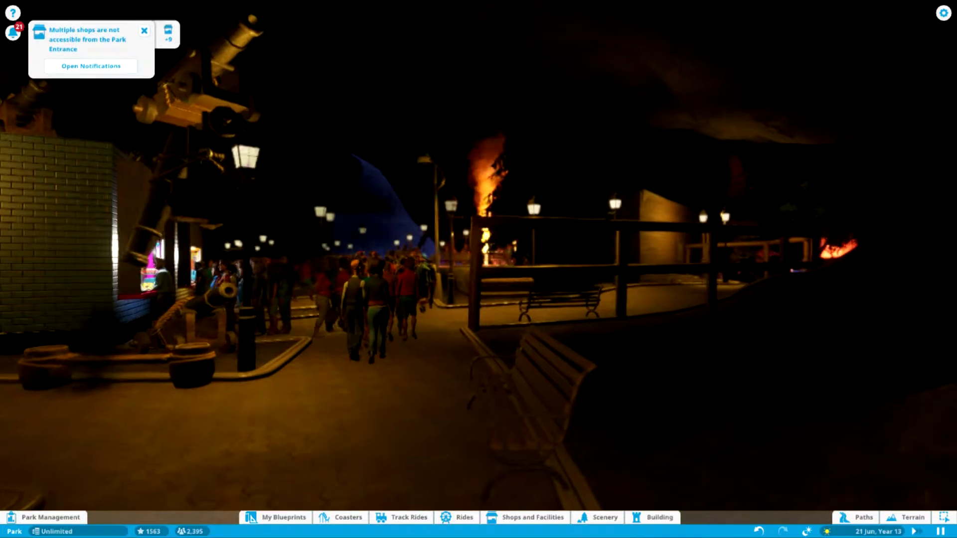
key("w")
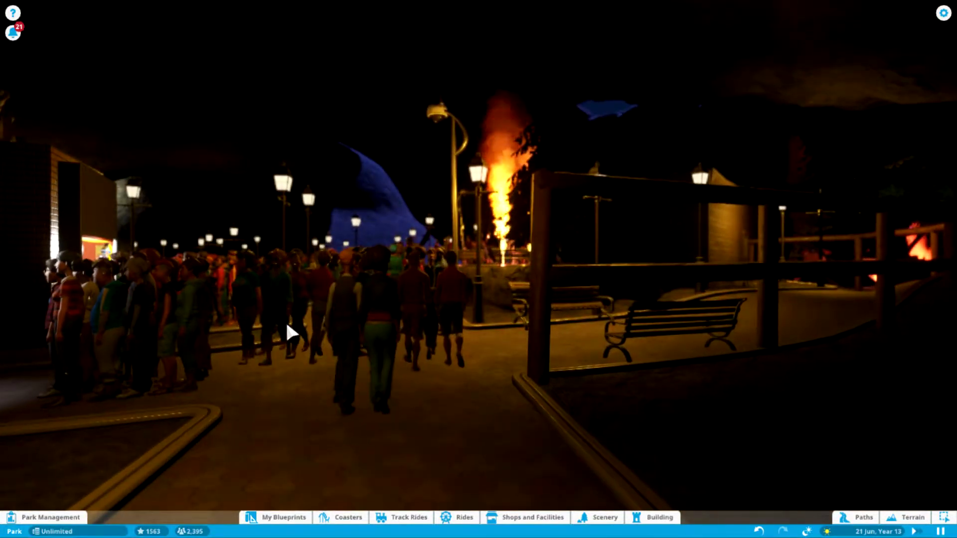
left_click(287, 317)
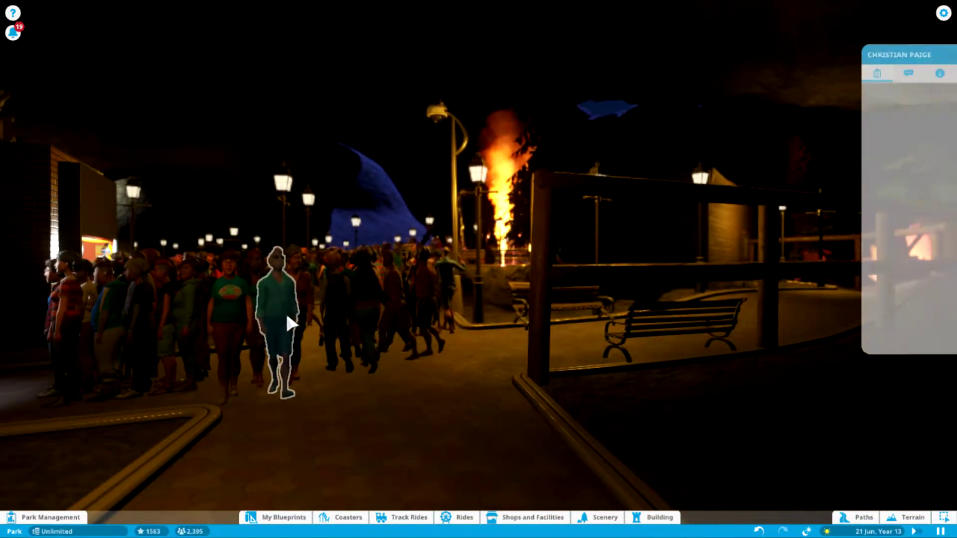
left_click(928, 341)
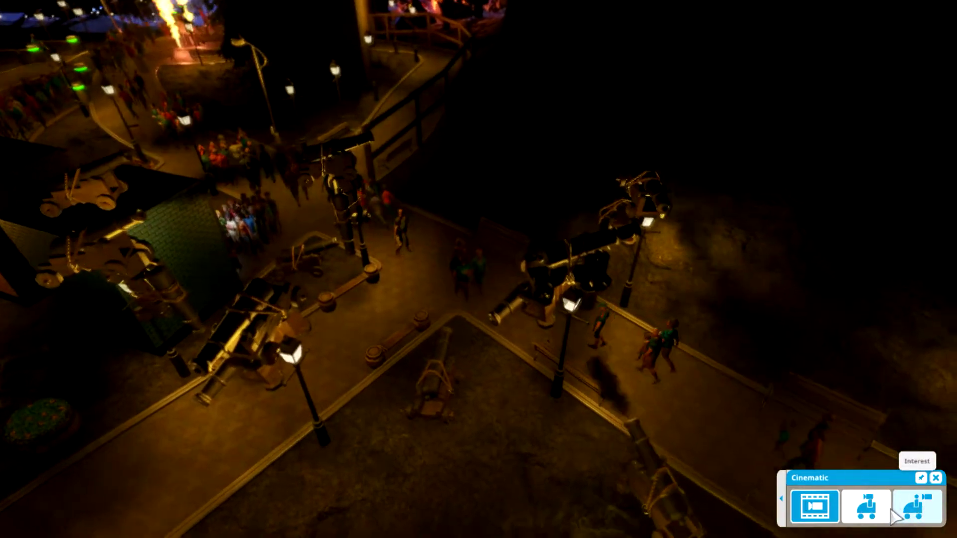
View the park in the guest's first-person view, briefly orbit them, then return to first person.
left_click(866, 507)
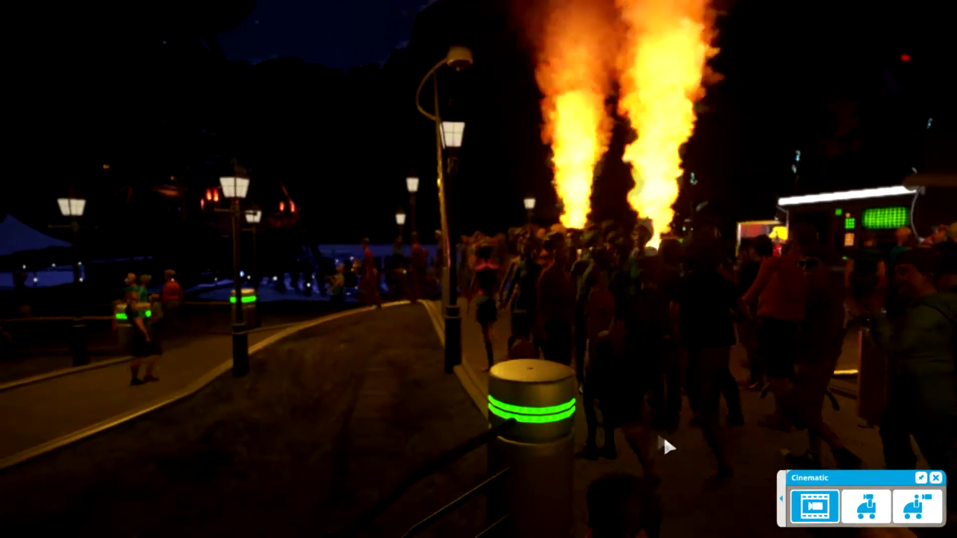
left_click(917, 505)
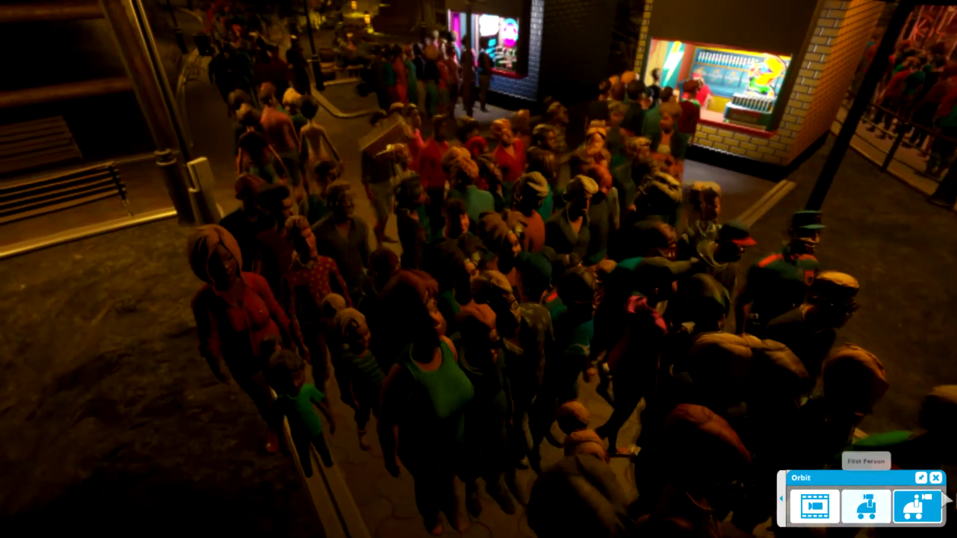
left_click(868, 507)
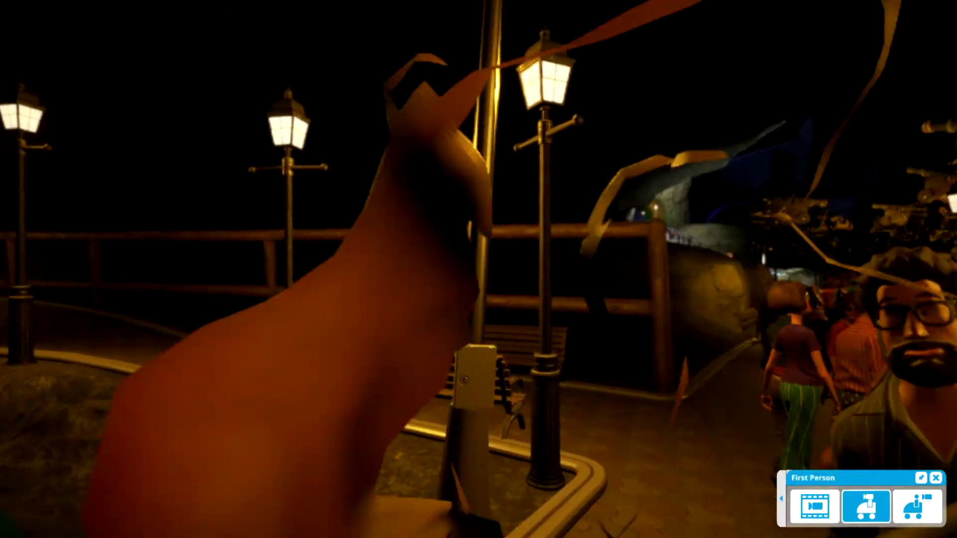